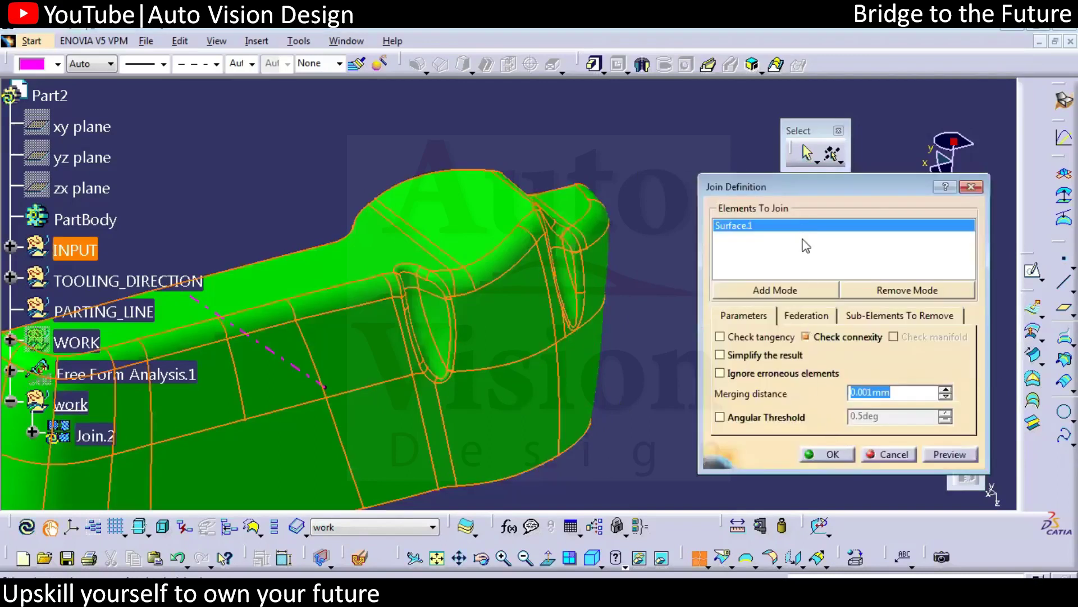
Complete the join of Surface.1 and group it in a new geometrical set named CLASS A under the work set
{"action": "right_click", "coordinate": [816, 230]}
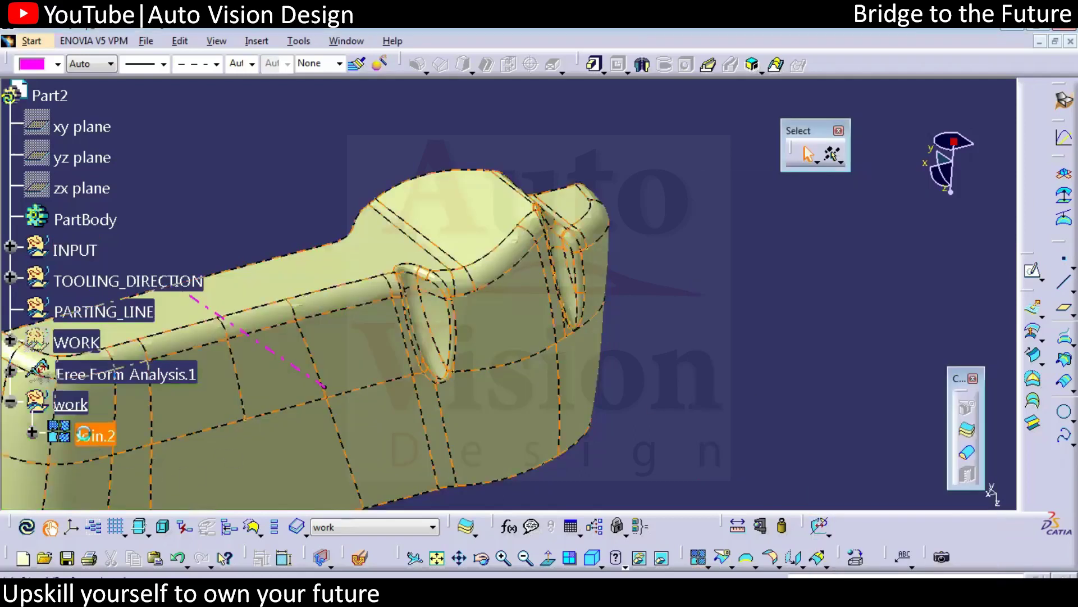
{"action": "left_click", "coordinate": [256, 41]}
{"action": "left_click", "coordinate": [277, 85]}
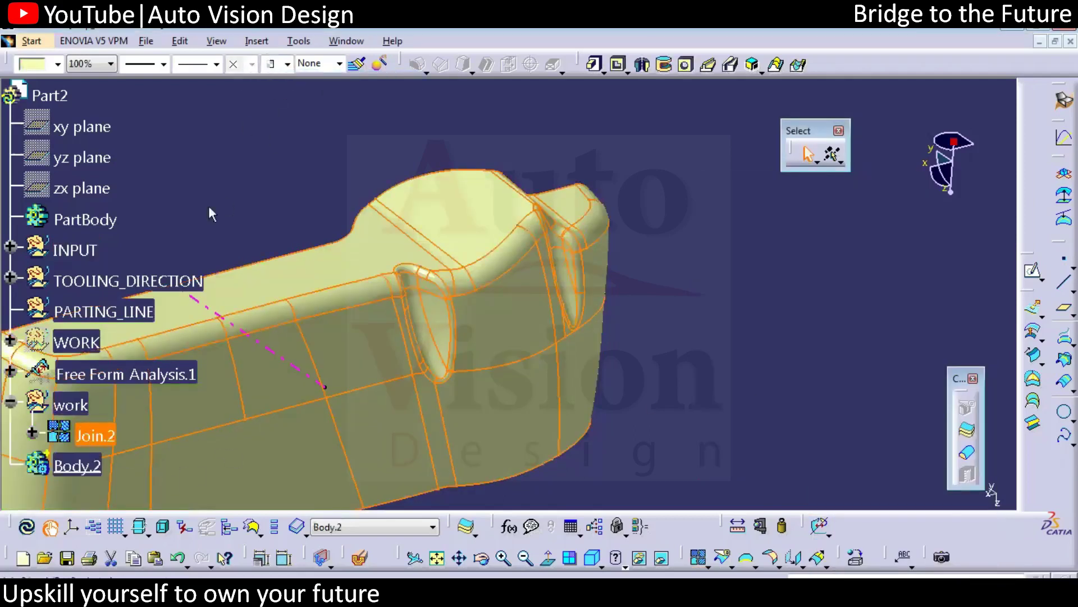
{"action": "left_click", "coordinate": [267, 43]}
{"action": "left_click", "coordinate": [284, 97]}
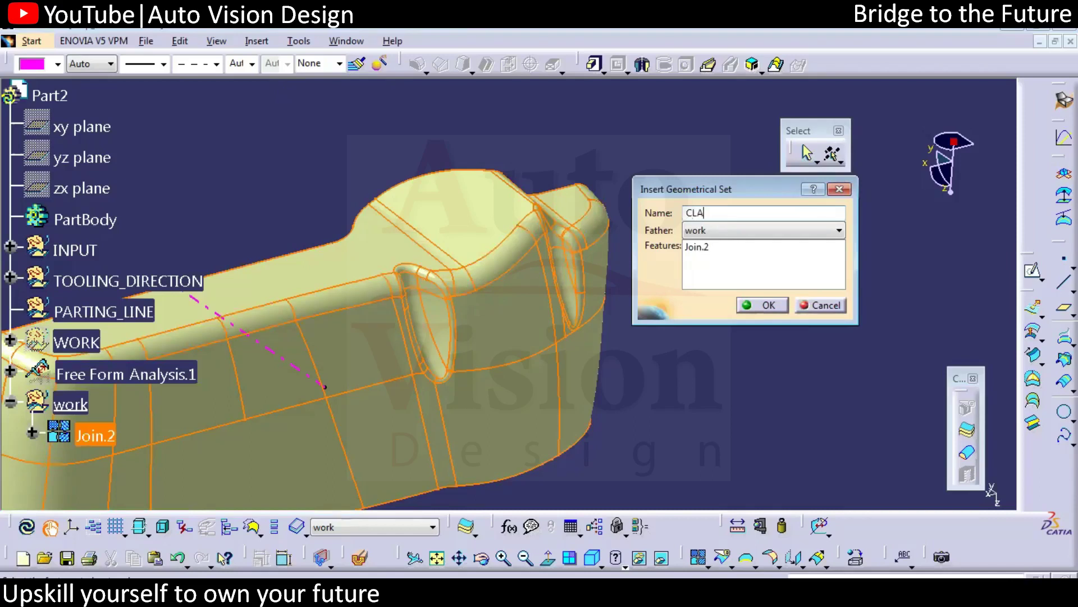
{"action": "key", "text": "Return"}
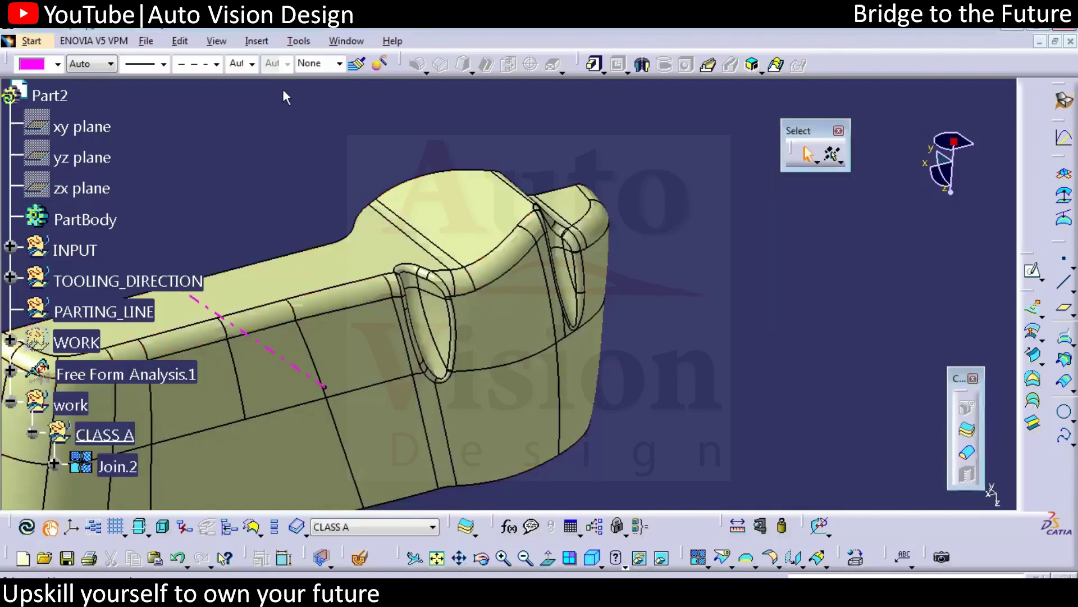
Insert an empty geometrical set named CLASS B under the work set
{"action": "left_click", "coordinate": [256, 41]}
{"action": "left_click", "coordinate": [276, 96]}
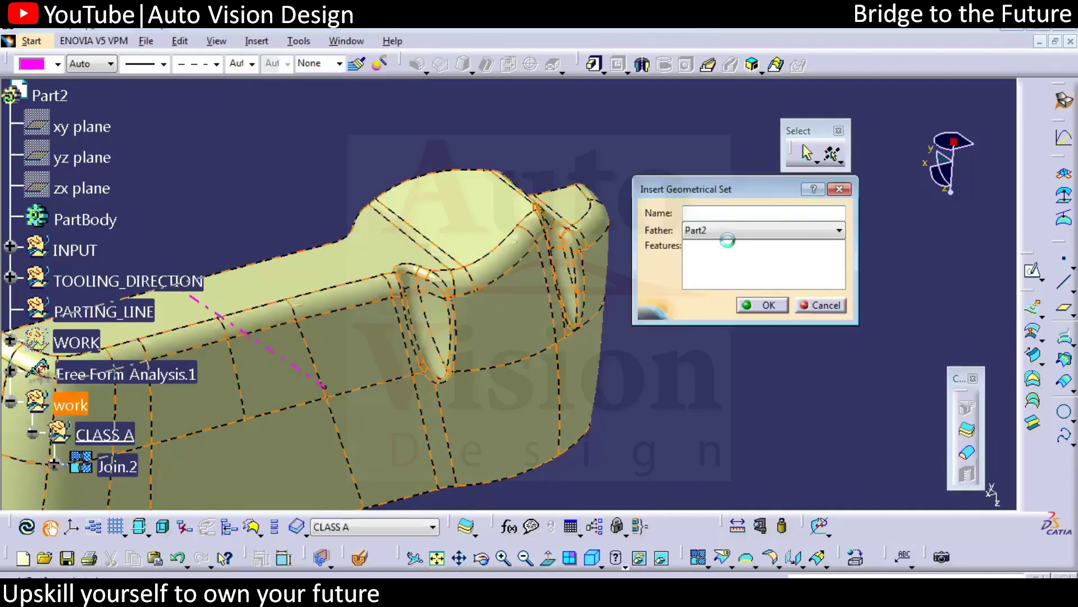
{"action": "left_click", "coordinate": [739, 216]}
{"action": "type", "text": "CLASS B"}
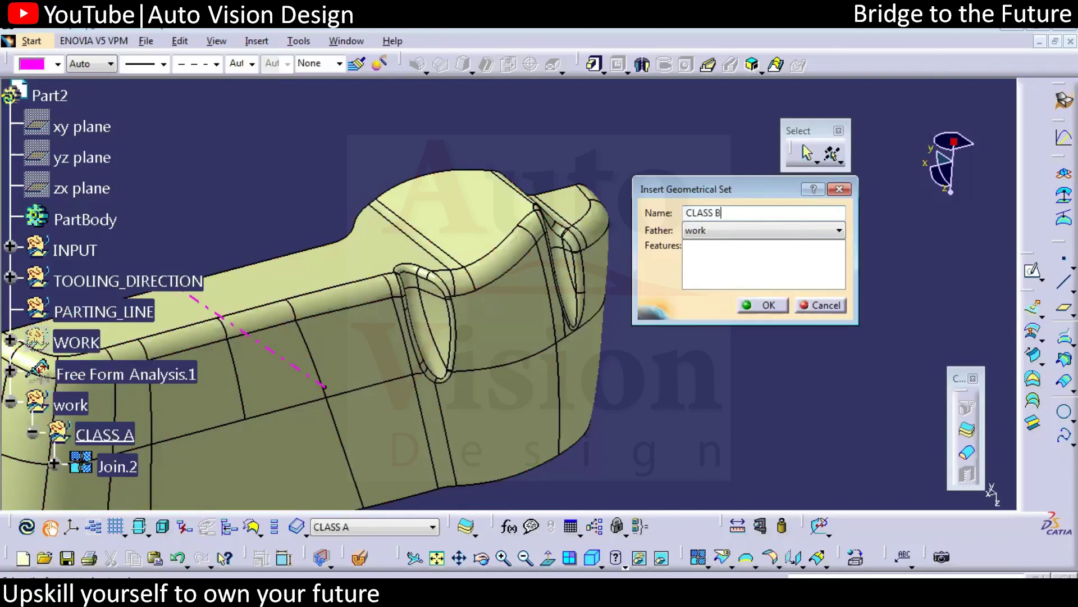
{"action": "key", "text": "Return"}
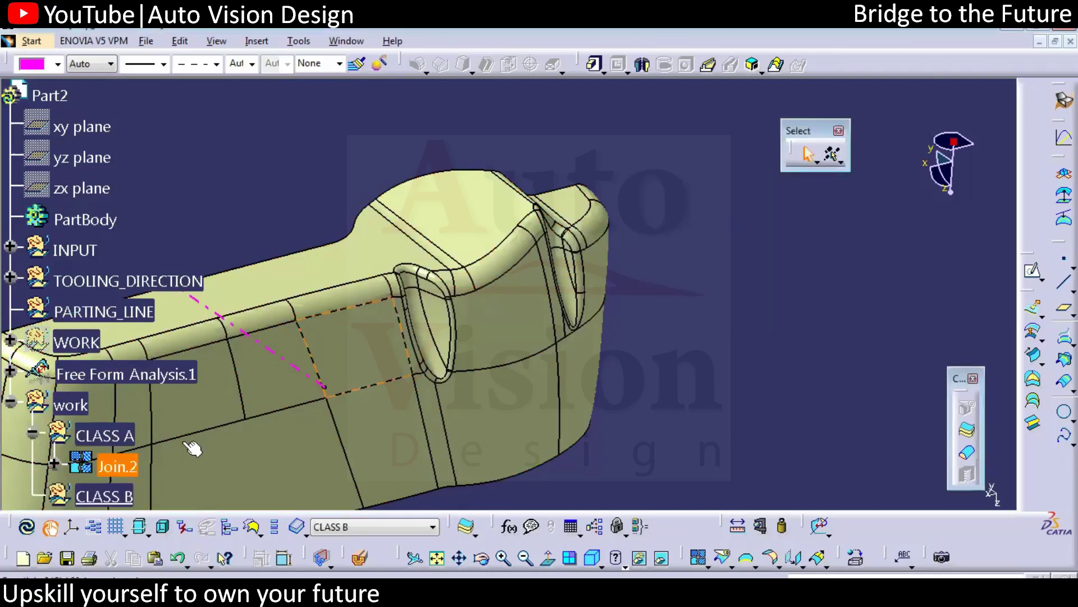
{"action": "right_click", "coordinate": [77, 400]}
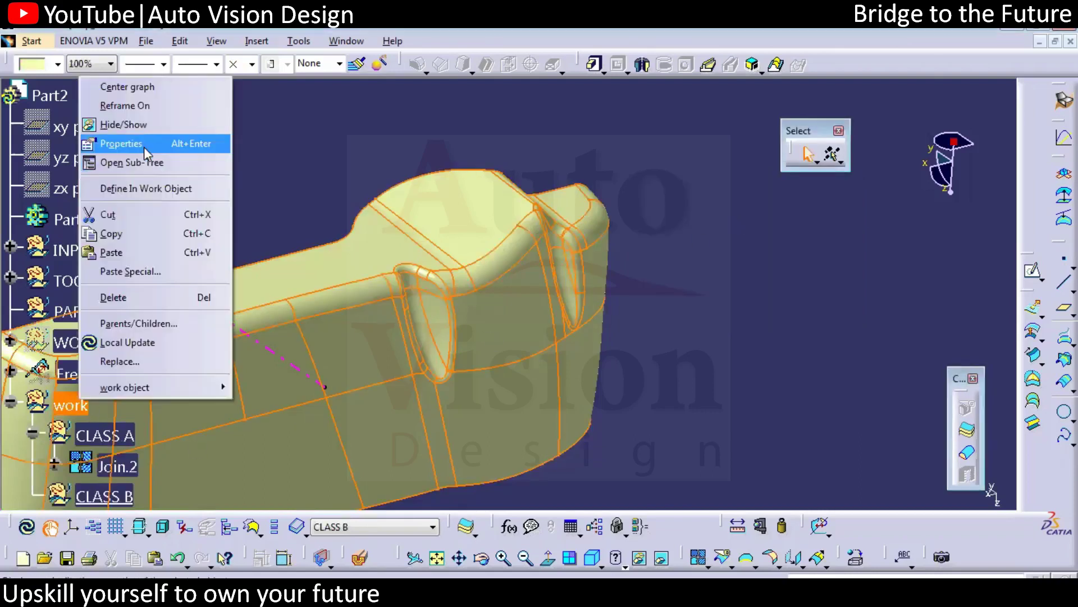
{"action": "left_click", "coordinate": [144, 146]}
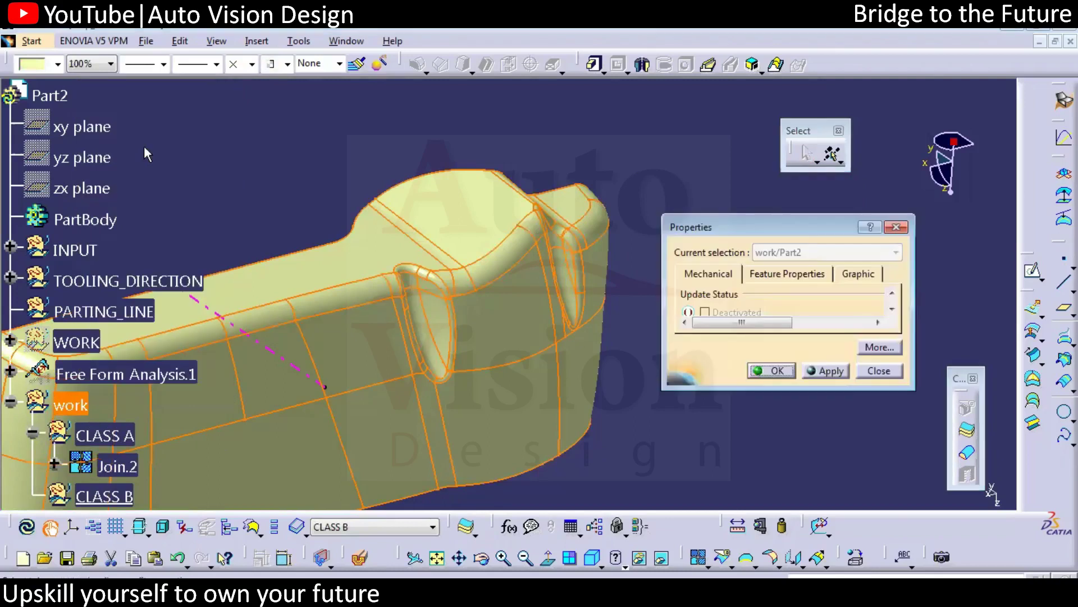
{"action": "key", "text": "Escape"}
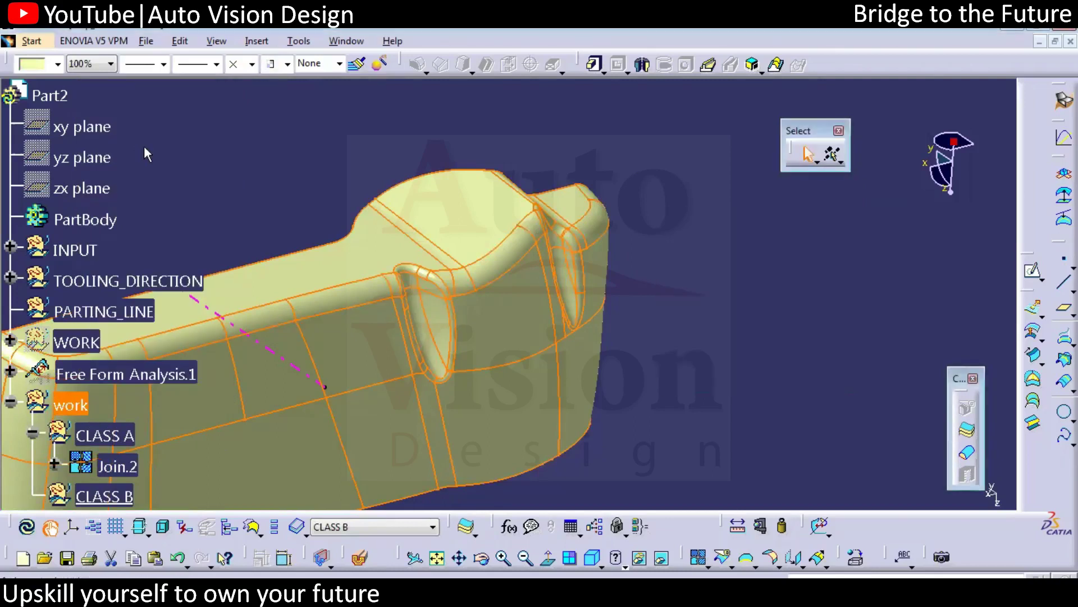
{"action": "left_click_drag", "start_coordinate": [116, 466], "coordinate": [82, 396]}
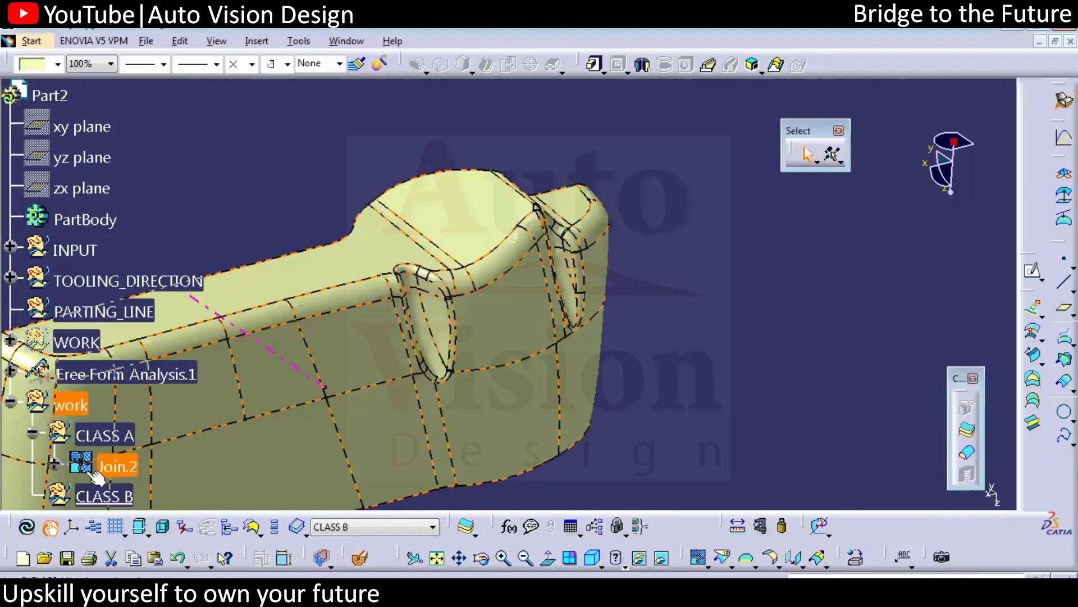
{"action": "left_click", "coordinate": [703, 309]}
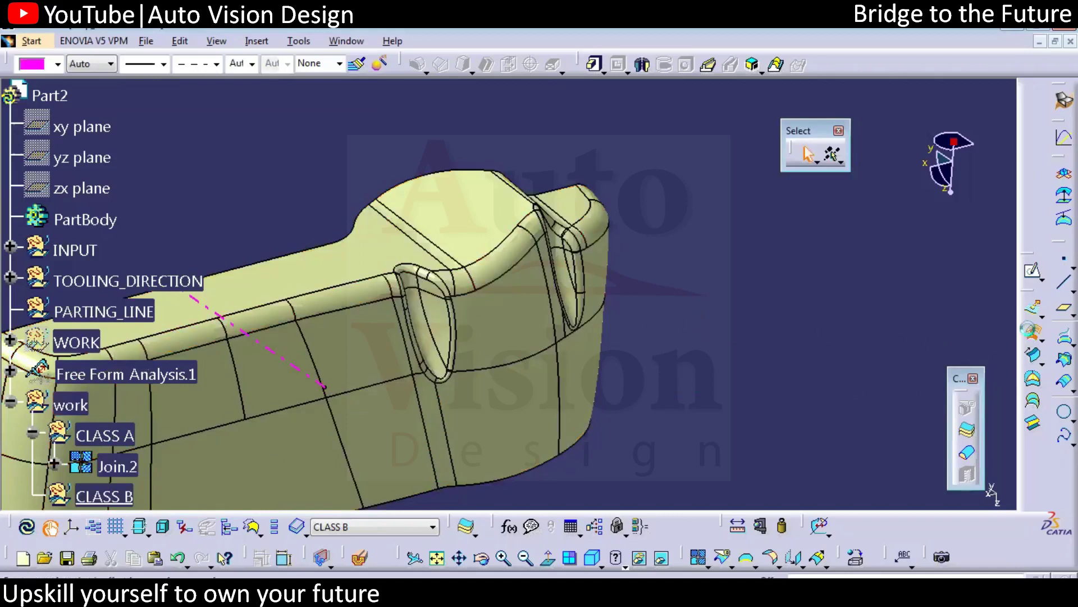
Offset the joined surface by 2.5 mm into CLASS B, leaving out the sub-elements Face.3 and Face.4
{"action": "left_click", "coordinate": [496, 322]}
{"action": "left_click", "coordinate": [905, 461]}
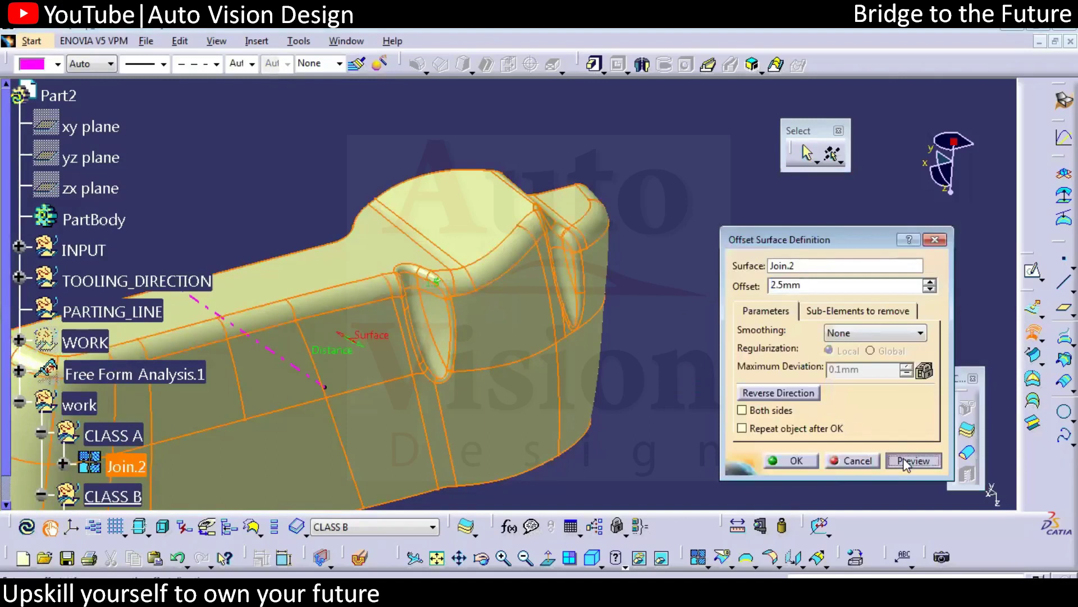
{"action": "left_click", "coordinate": [789, 460]}
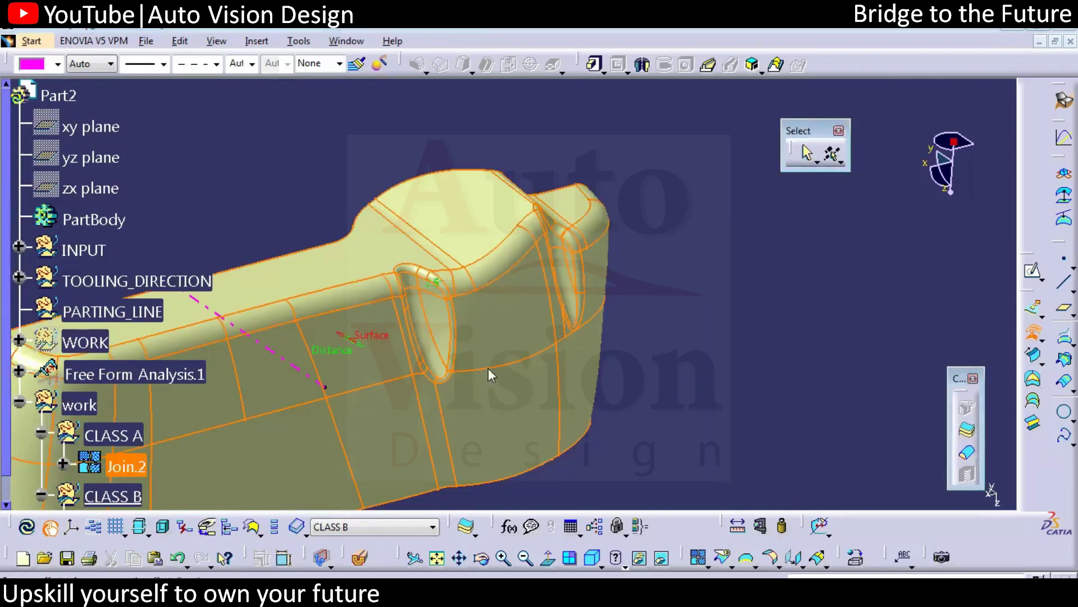
{"action": "key", "text": "Return"}
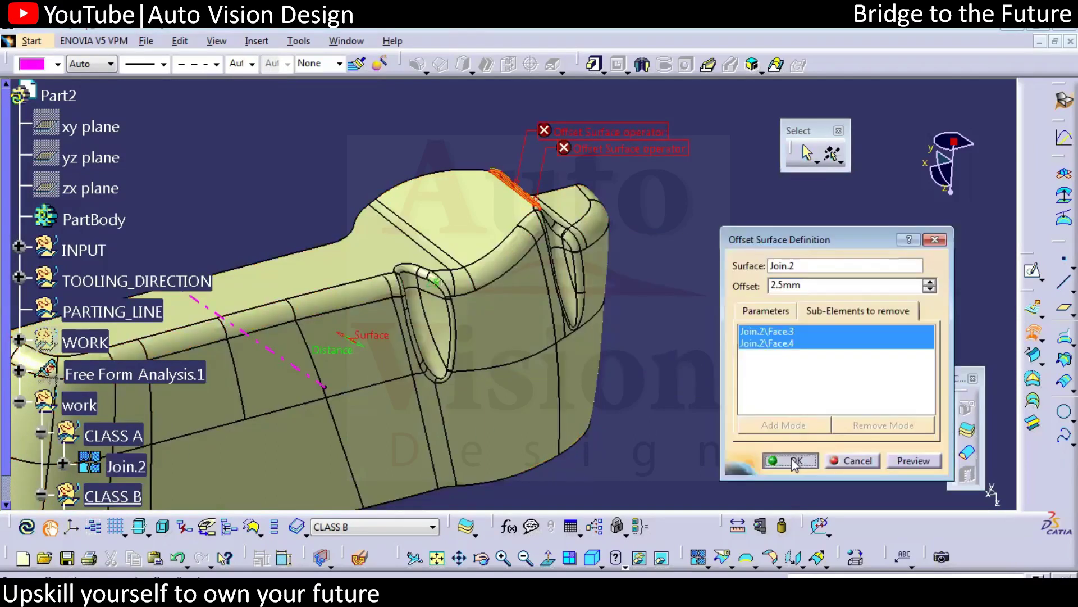
Recolour the joined surface in CLASS A light red
{"action": "left_click", "coordinate": [126, 466]}
{"action": "left_click", "coordinate": [58, 63]}
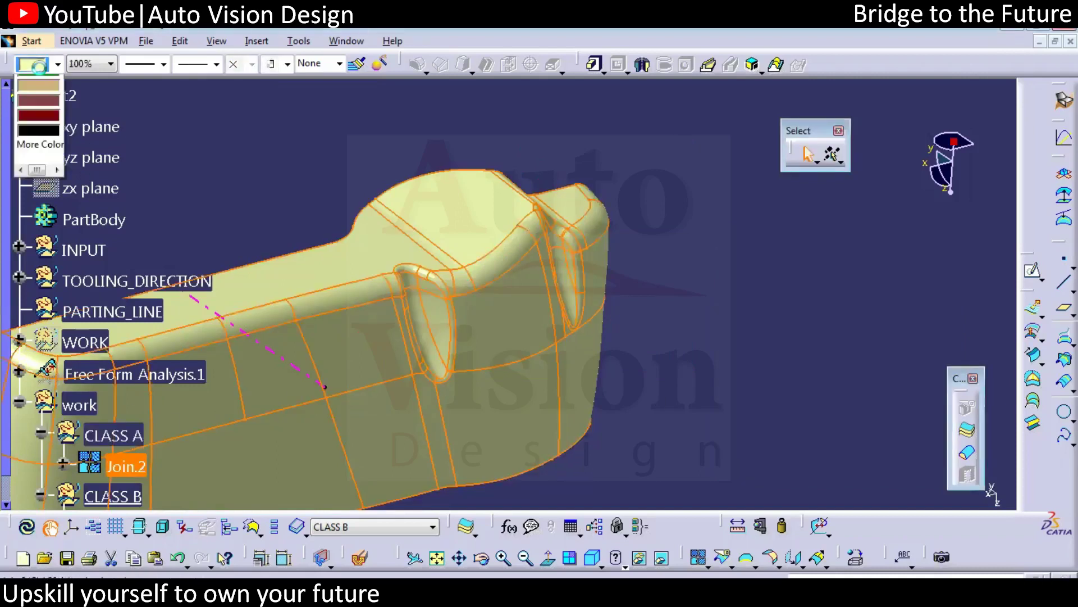
{"action": "left_click", "coordinate": [38, 232]}
{"action": "left_click", "coordinate": [650, 323]}
Preview the boundary of the offset surface and examine it around the corner where the two faces were left out
{"action": "middle_click_drag", "start_coordinate": [398, 383], "coordinate": [510, 198]}
{"action": "mouse_move", "coordinate": [617, 252]}
{"action": "middle_mouse_down"}
{"action": "mouse_move", "coordinate": [617, 342]}
{"action": "mouse_move", "coordinate": [511, 362]}
{"action": "mouse_move", "coordinate": [402, 305]}
{"action": "mouse_move", "coordinate": [481, 402]}
{"action": "mouse_move", "coordinate": [494, 373]}
{"action": "mouse_move", "coordinate": [457, 320]}
{"action": "mouse_move", "coordinate": [514, 274]}
{"action": "mouse_move", "coordinate": [551, 366]}
{"action": "mouse_move", "coordinate": [597, 393]}
{"action": "mouse_move", "coordinate": [510, 321]}
{"action": "mouse_move", "coordinate": [572, 446]}
{"action": "mouse_move", "coordinate": [602, 378]}
{"action": "mouse_move", "coordinate": [527, 360]}
{"action": "mouse_move", "coordinate": [446, 308]}
{"action": "mouse_move", "coordinate": [404, 178]}
{"action": "mouse_move", "coordinate": [450, 243]}
{"action": "mouse_move", "coordinate": [475, 322]}
{"action": "mouse_move", "coordinate": [450, 360]}
{"action": "mouse_move", "coordinate": [416, 355]}
{"action": "mouse_move", "coordinate": [430, 152]}
{"action": "mouse_move", "coordinate": [450, 308]}
{"action": "mouse_move", "coordinate": [440, 161]}
{"action": "mouse_move", "coordinate": [648, 310]}
{"action": "middle_mouse_up"}
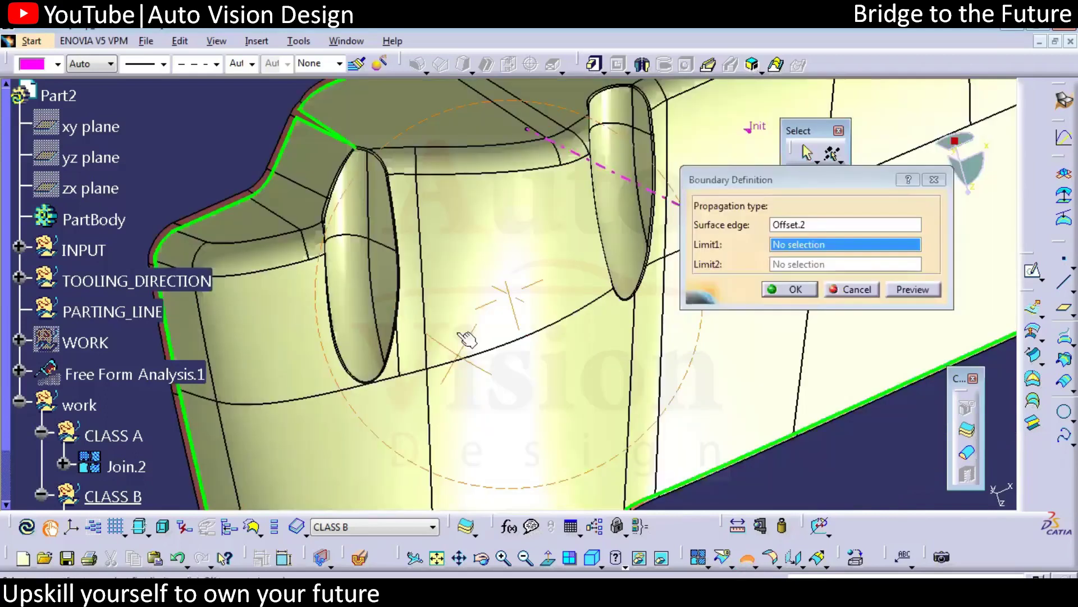
{"action": "middle_click_drag", "start_coordinate": [466, 337], "coordinate": [483, 282]}
{"action": "middle_click_drag", "start_coordinate": [549, 297], "coordinate": [497, 341]}
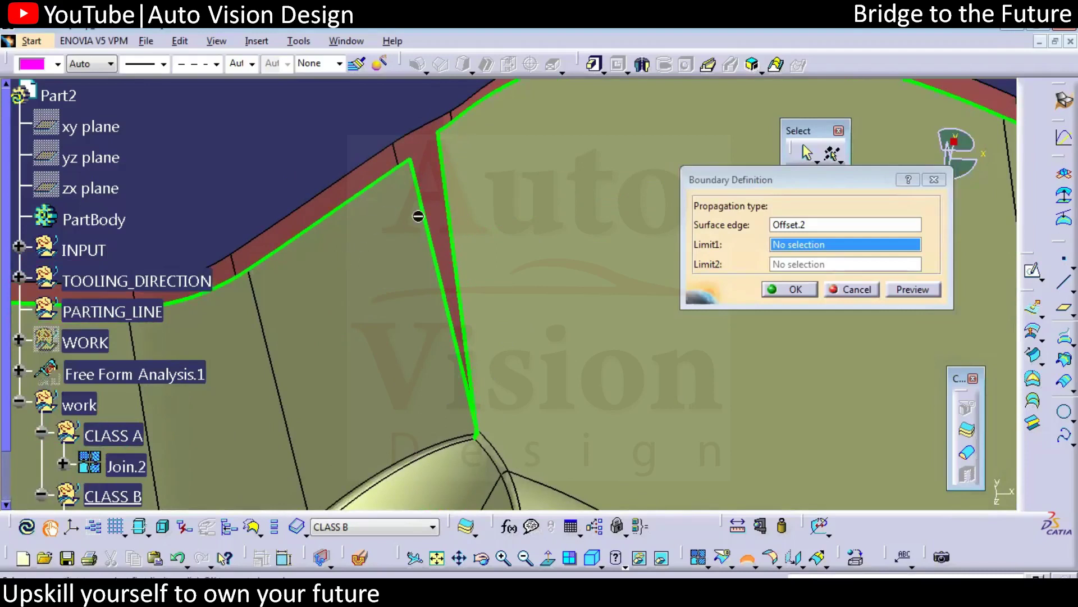
{"action": "middle_click_drag", "start_coordinate": [534, 271], "coordinate": [453, 309]}
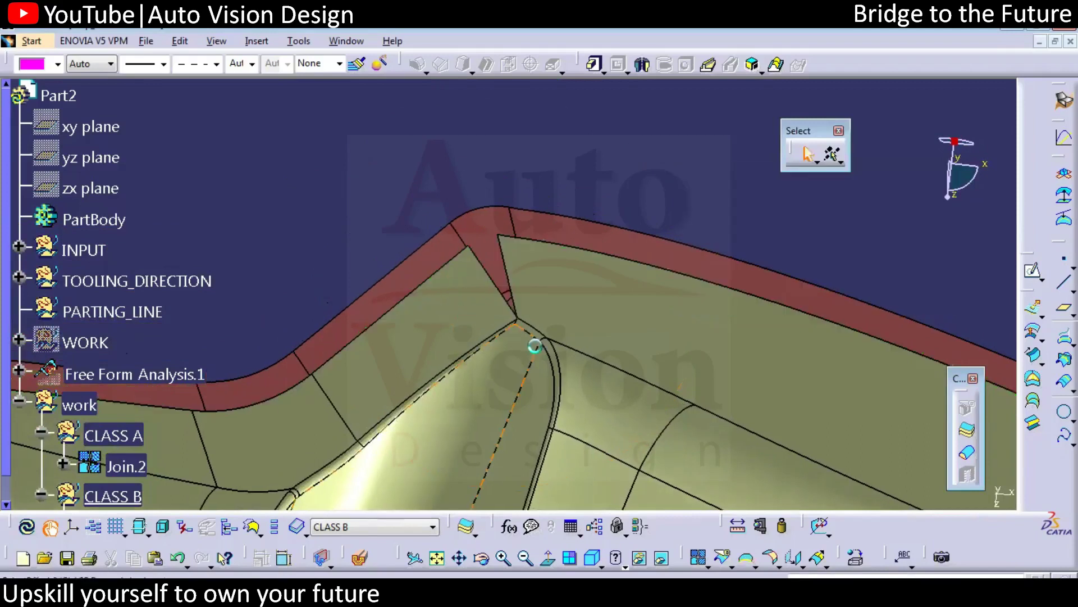
{"action": "middle_click_drag", "start_coordinate": [535, 345], "coordinate": [500, 301]}
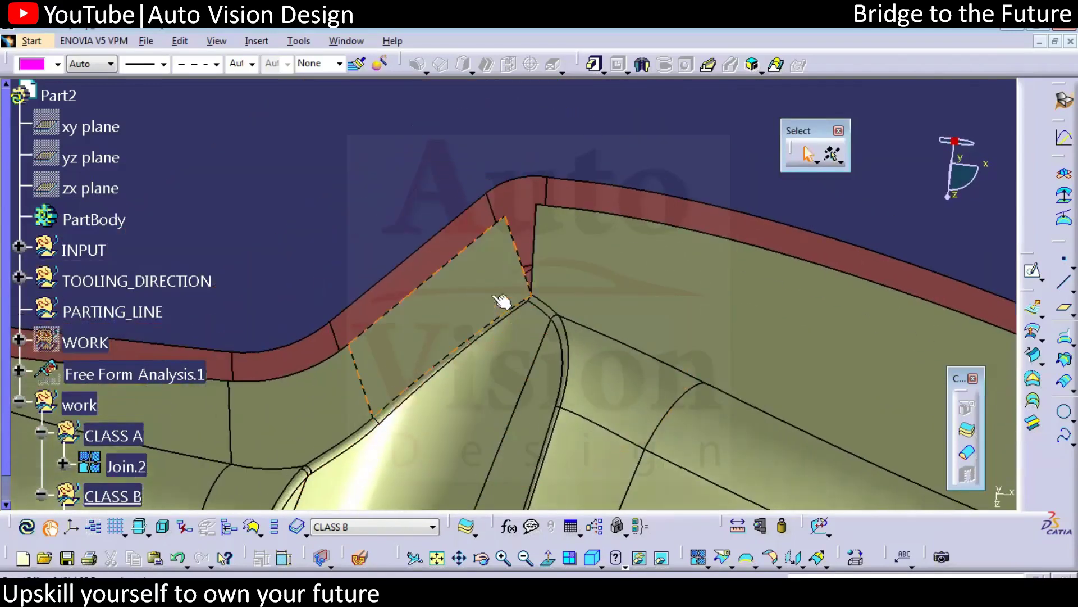
Make CLASS A the active set and extract the rounded corner face of Join.2 at the gap with no propagation
{"action": "right_click", "coordinate": [126, 435]}
{"action": "left_click", "coordinate": [192, 223]}
{"action": "middle_click_drag", "start_coordinate": [433, 154], "coordinate": [459, 106]}
{"action": "left_click", "coordinate": [539, 212]}
{"action": "left_click", "coordinate": [725, 250]}
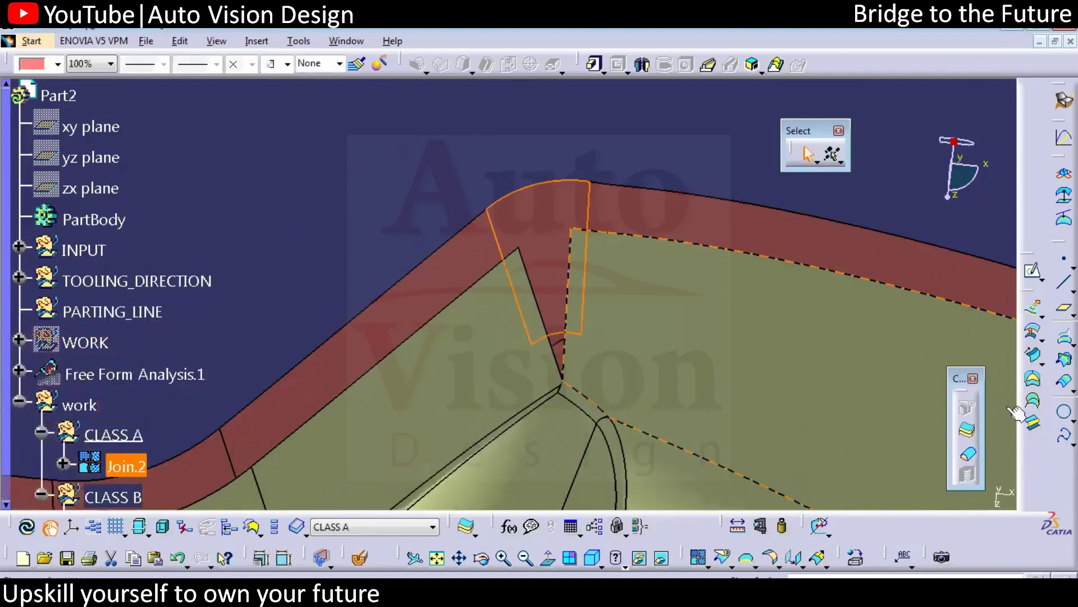
{"action": "left_click", "coordinate": [763, 561]}
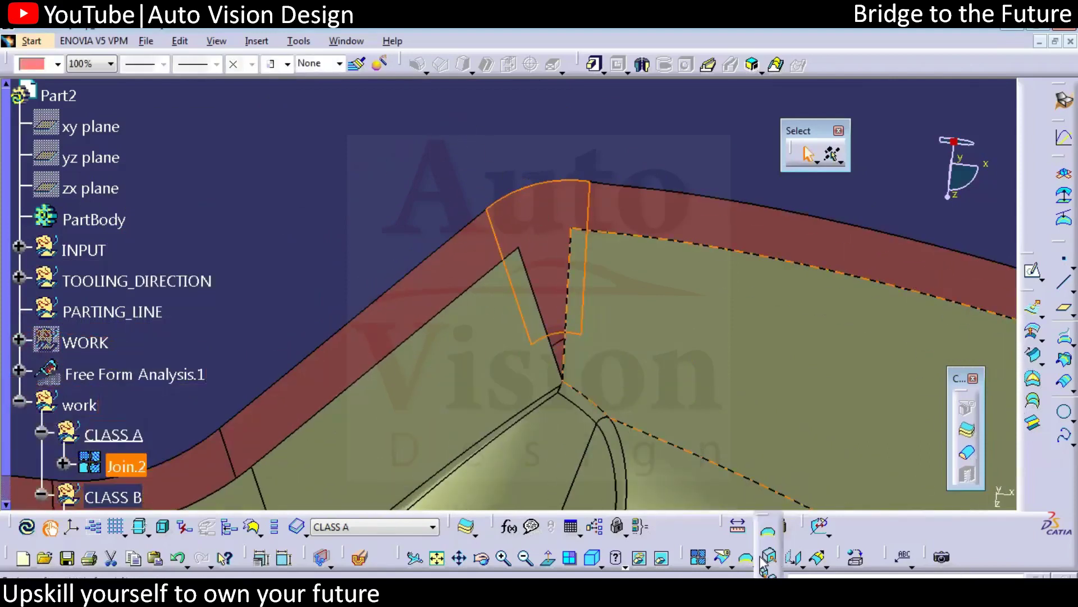
{"action": "left_click", "coordinate": [767, 562]}
{"action": "left_click", "coordinate": [881, 268]}
{"action": "left_click", "coordinate": [876, 60]}
{"action": "left_click", "coordinate": [869, 115]}
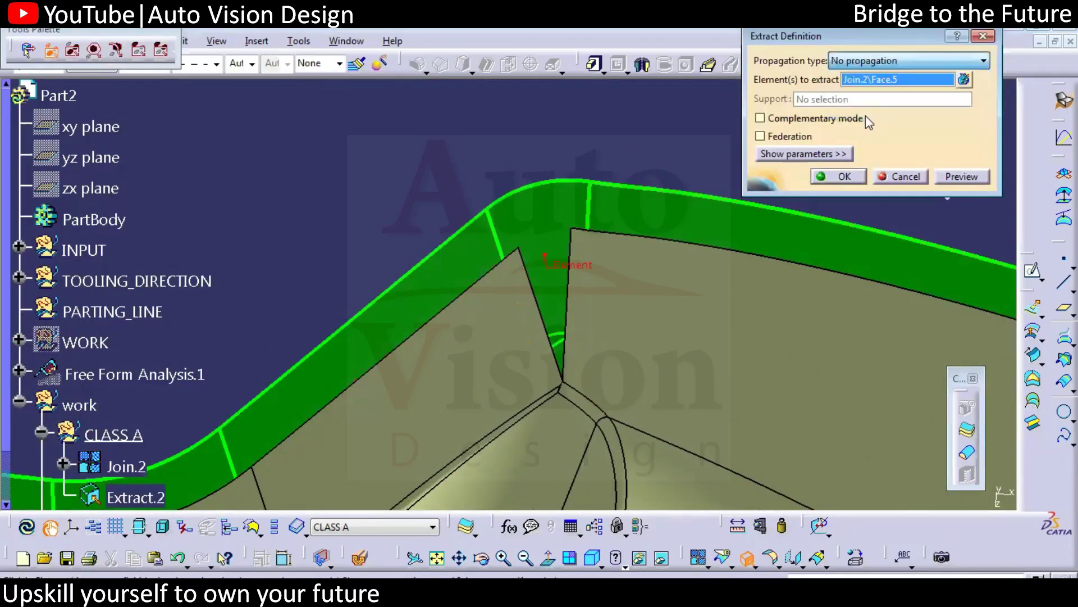
{"action": "left_click", "coordinate": [854, 176]}
{"action": "right_click", "coordinate": [536, 217]}
{"action": "left_click", "coordinate": [562, 224]}
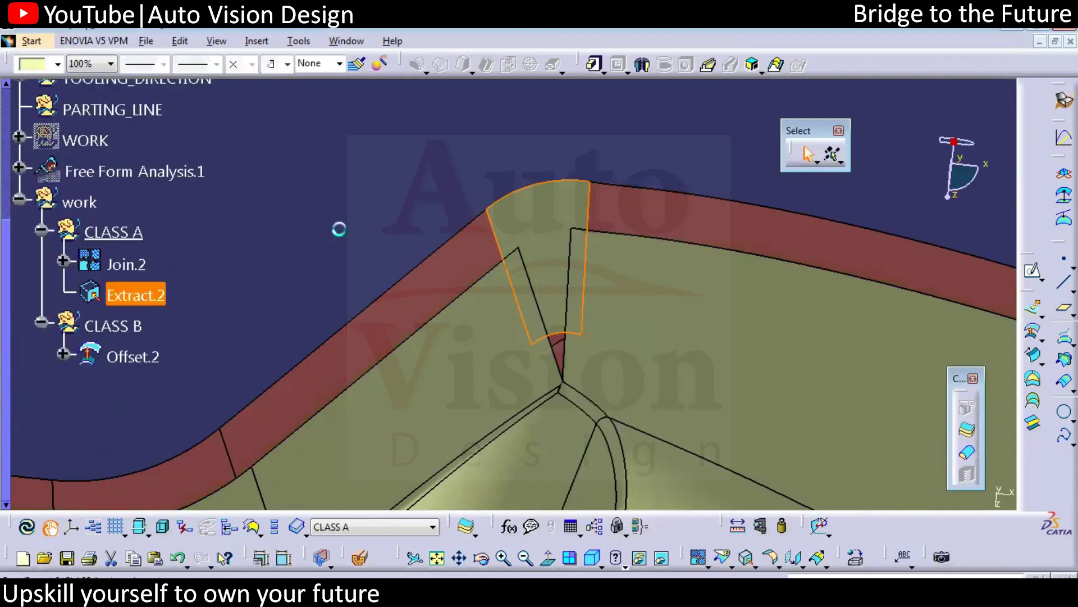
Try to offset the extracted corner face by 2.5 mm
{"action": "left_click", "coordinate": [202, 376]}
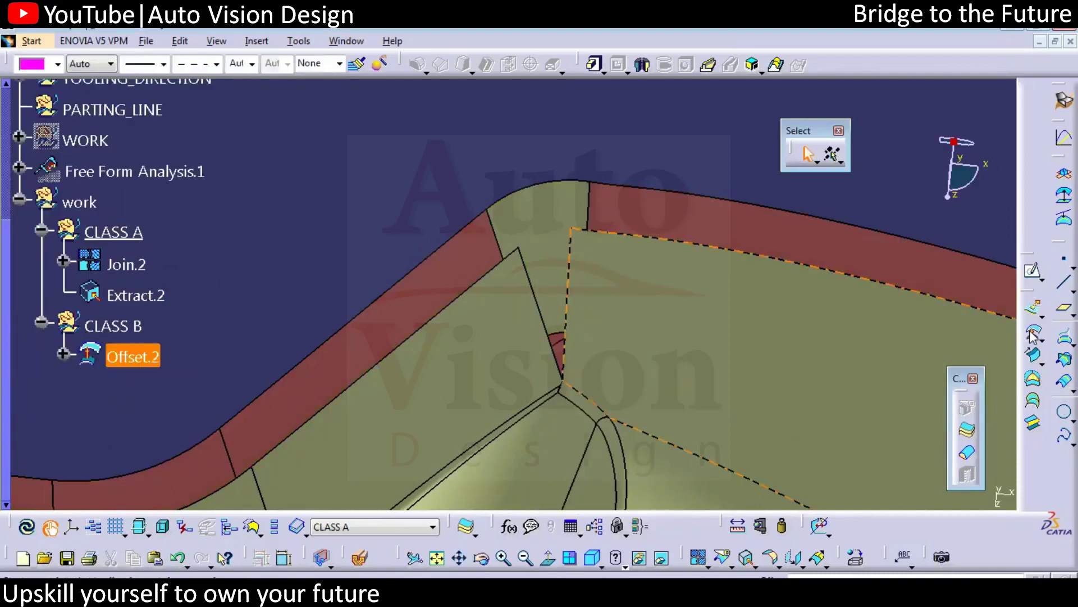
{"action": "left_click", "coordinate": [549, 228]}
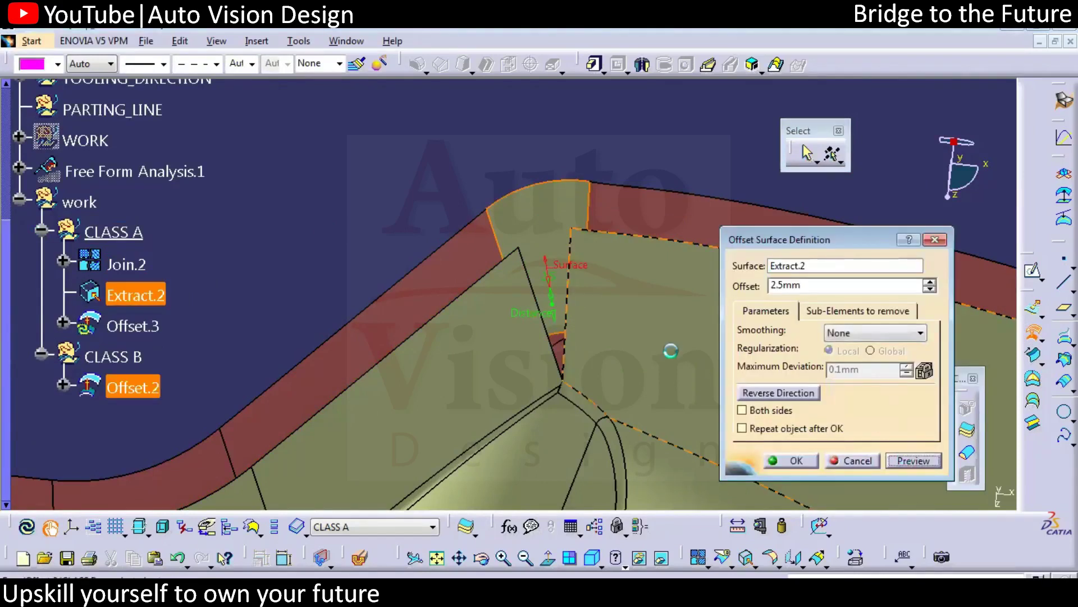
{"action": "left_click", "coordinate": [848, 464]}
{"action": "mouse_move", "coordinate": [602, 381]}
{"action": "middle_mouse_down"}
{"action": "mouse_move", "coordinate": [570, 369]}
{"action": "mouse_move", "coordinate": [585, 393]}
{"action": "middle_mouse_up"}
{"action": "middle_click_drag", "start_coordinate": [566, 354], "coordinate": [628, 197]}
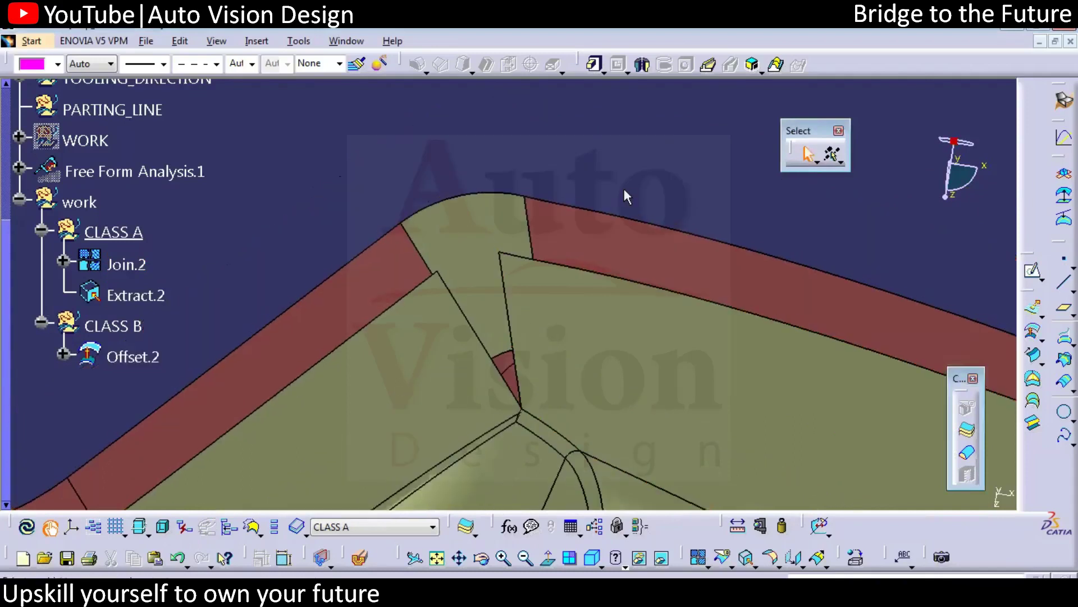
Create a full three-point circle through the end vertices of the extracted face's outer edge and a point on that edge
{"action": "left_click", "coordinate": [501, 202]}
{"action": "left_click", "coordinate": [495, 195]}
{"action": "left_click", "coordinate": [571, 143]}
{"action": "left_click", "coordinate": [1065, 413]}
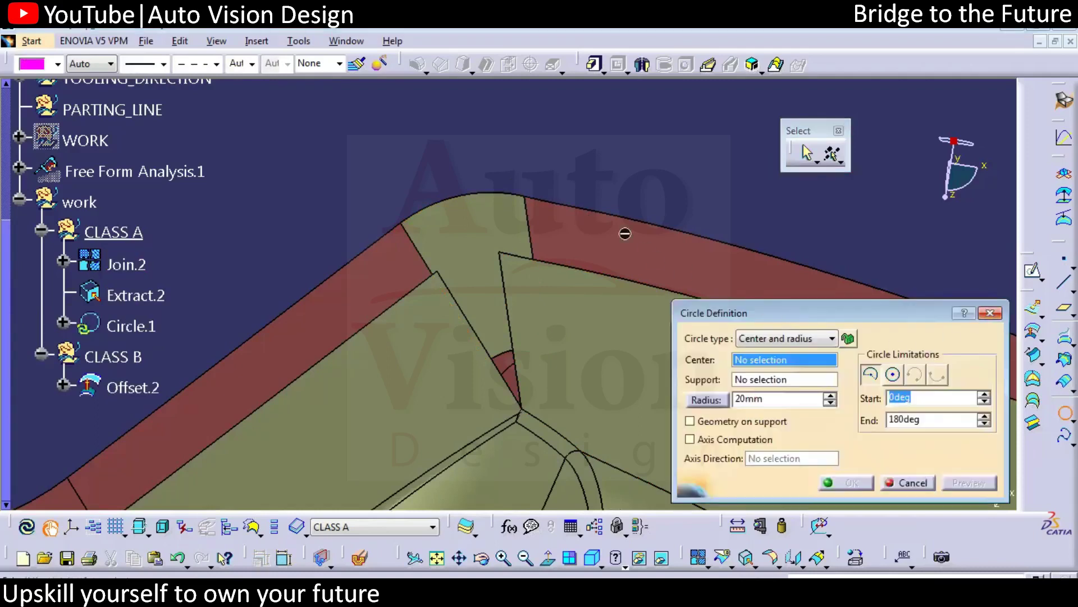
{"action": "left_click", "coordinate": [767, 339]}
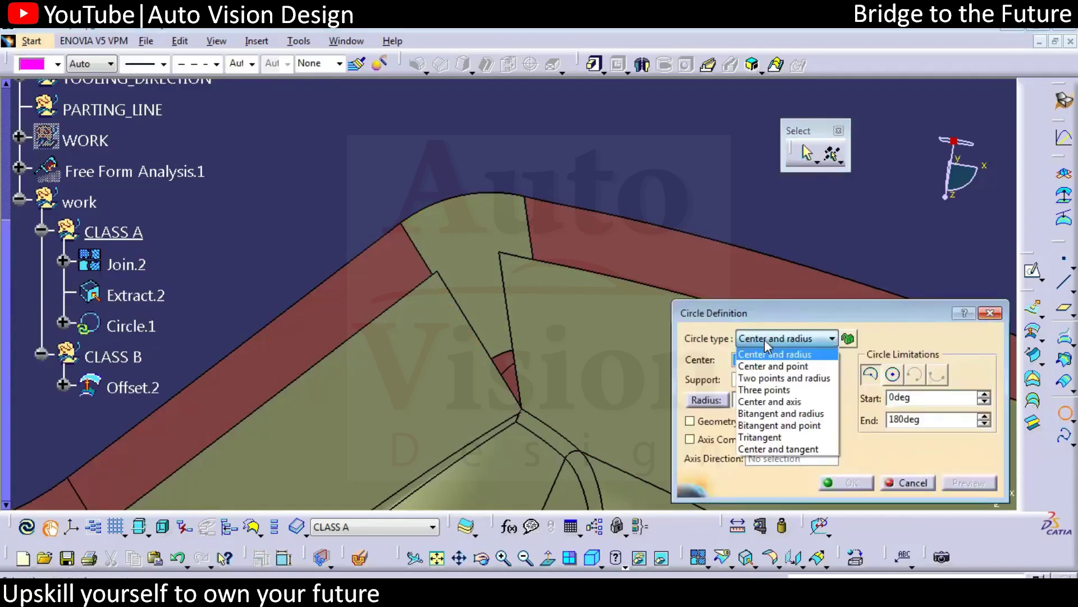
{"action": "left_click", "coordinate": [782, 392]}
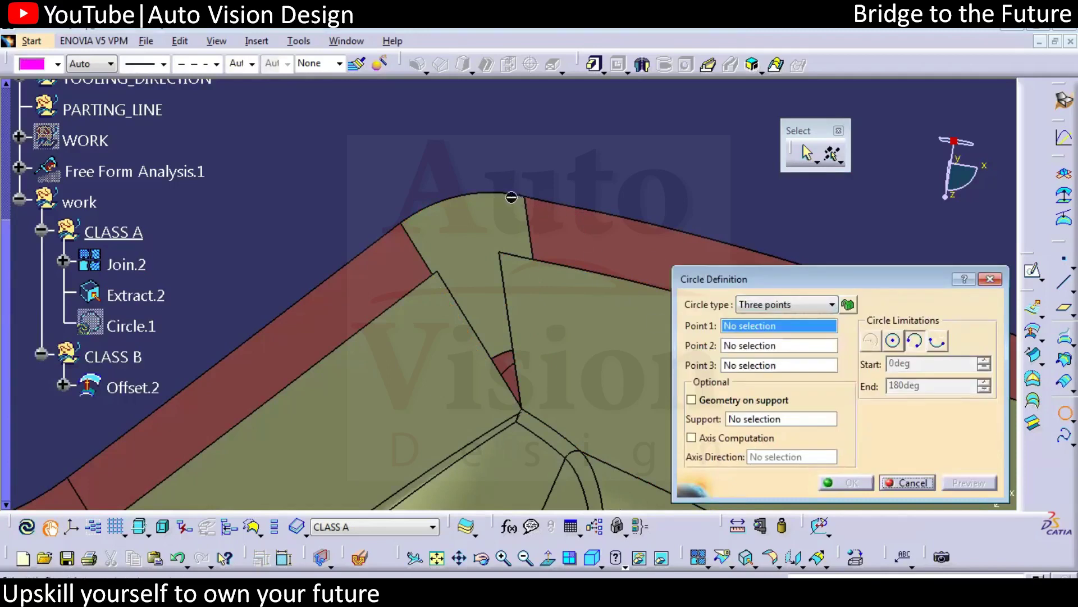
{"action": "left_click", "coordinate": [459, 207]}
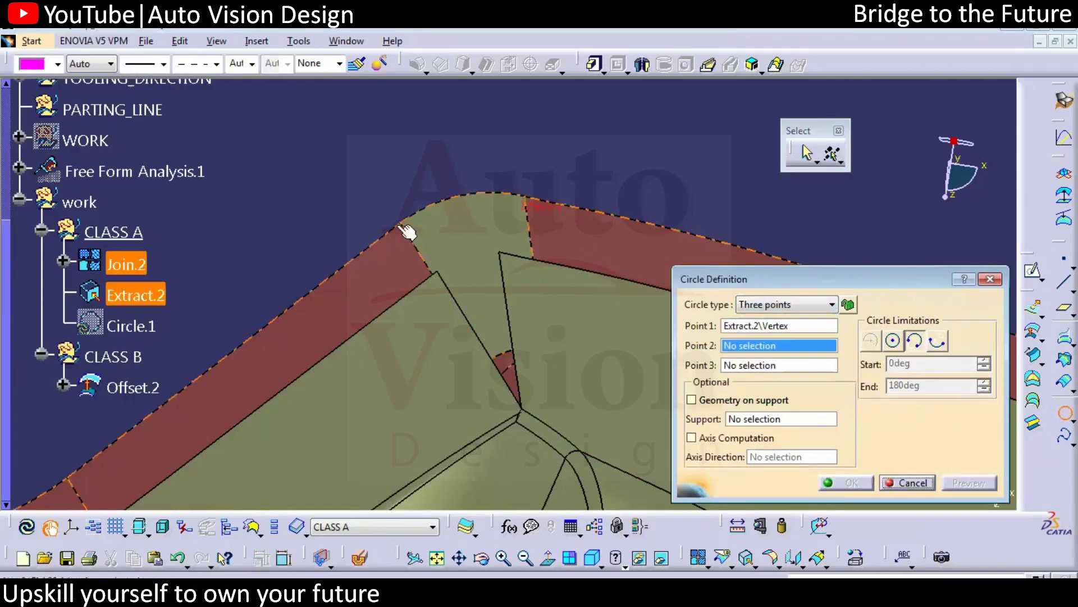
{"action": "right_click", "coordinate": [775, 367]}
{"action": "left_click", "coordinate": [797, 371]}
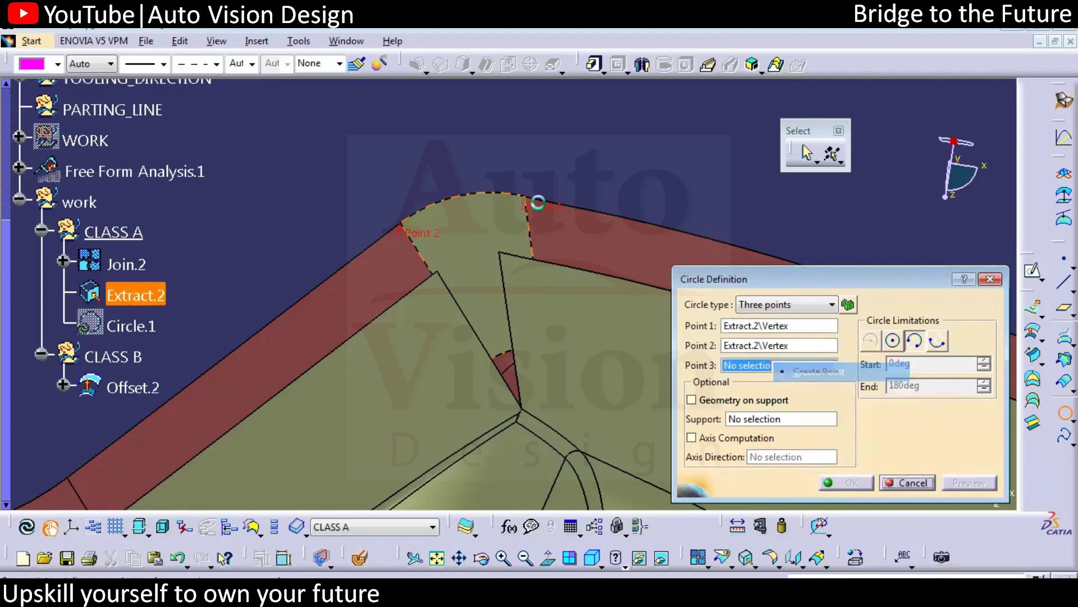
{"action": "left_click", "coordinate": [537, 203]}
{"action": "left_click", "coordinate": [921, 359]}
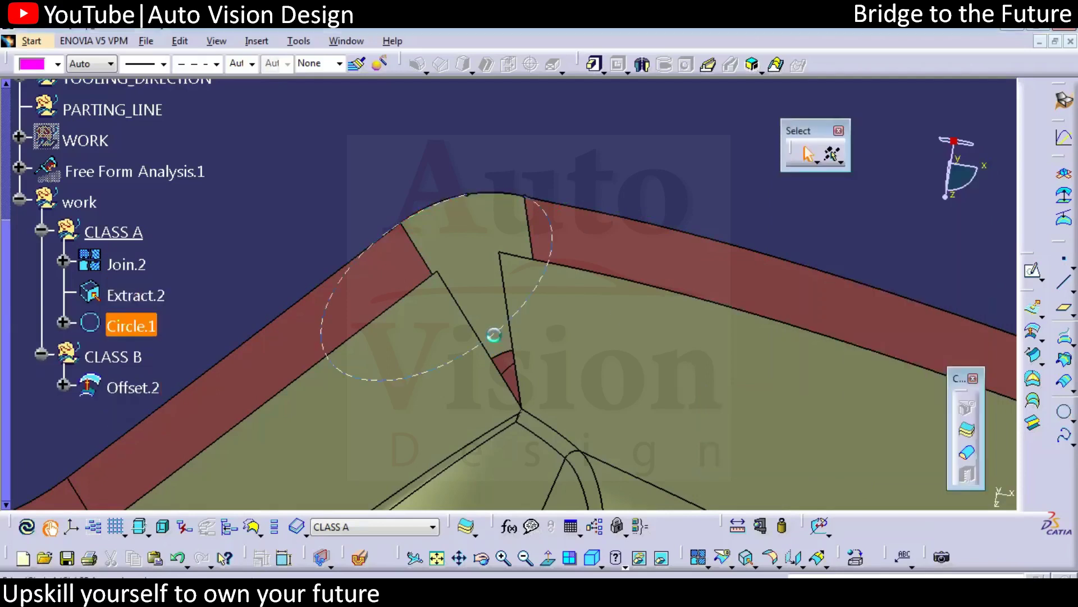
Measure the radius of the three-point circle on the rounded corner and place its label clear of the geometry
{"action": "left_click", "coordinate": [488, 336]}
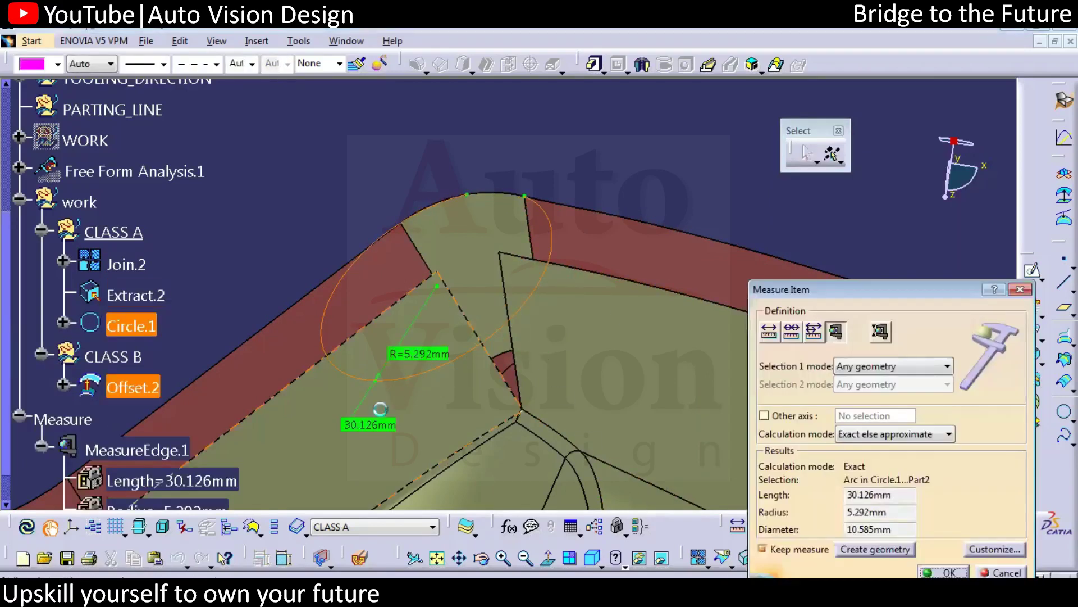
{"action": "left_click_drag", "start_coordinate": [327, 208], "coordinate": [290, 188]}
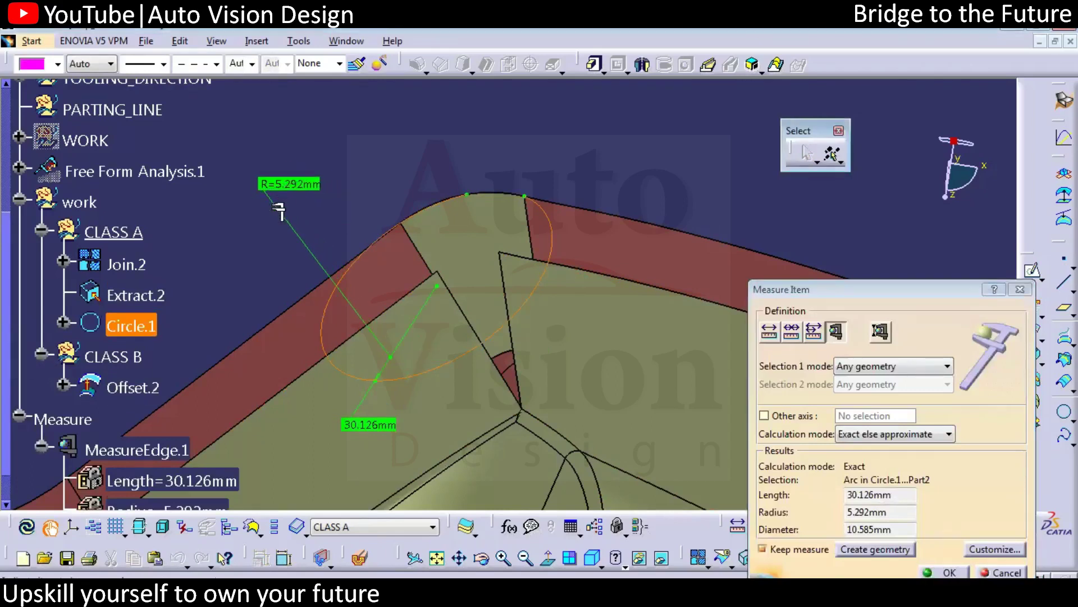
{"action": "left_click", "coordinate": [646, 365]}
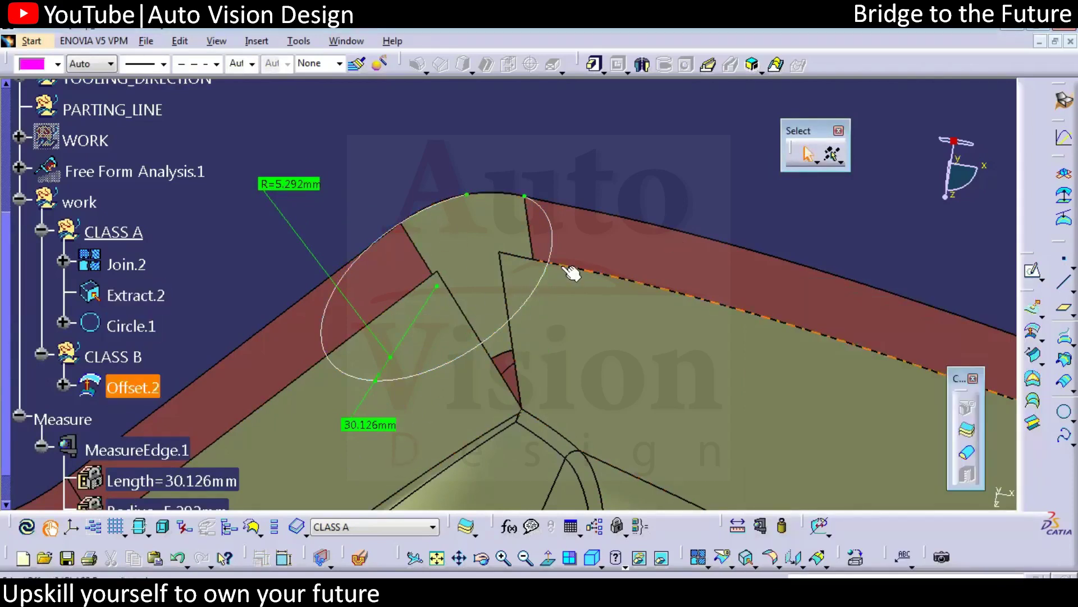
Examine the narrow end of the gap in the offset surface and compare its neighbouring faces with the matching faces of Join.2
{"action": "middle_click_drag", "start_coordinate": [486, 335], "coordinate": [500, 402]}
{"action": "middle_click_drag", "start_coordinate": [607, 407], "coordinate": [538, 209]}
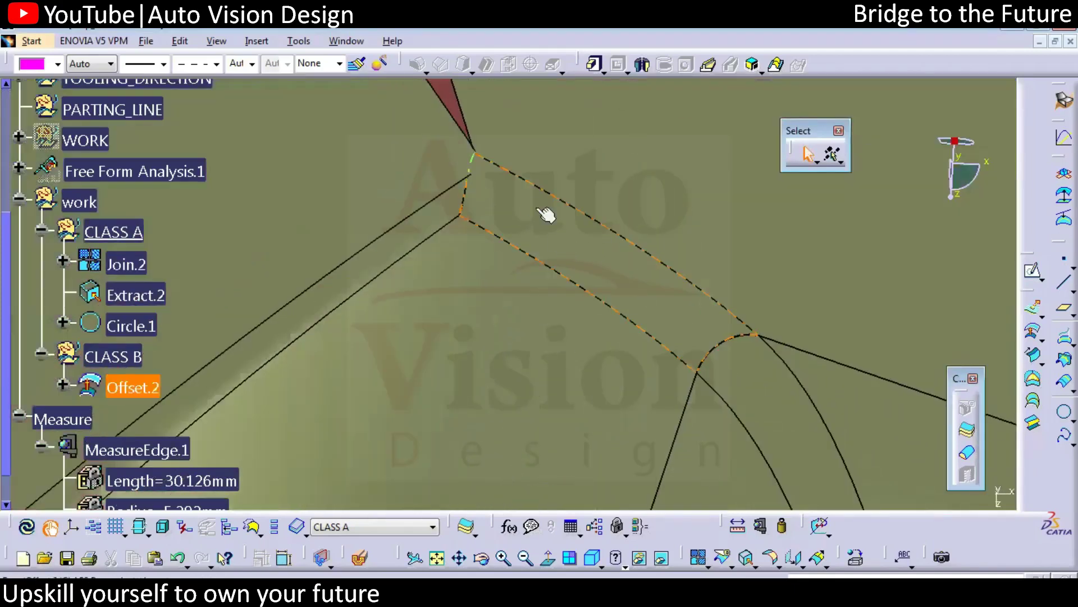
{"action": "left_click", "coordinate": [533, 212]}
{"action": "left_click", "coordinate": [423, 227], "text": "ctrl"}
{"action": "middle_click_drag", "start_coordinate": [493, 327], "coordinate": [605, 191], "text": "ctrl"}
{"action": "left_click", "coordinate": [606, 309]}
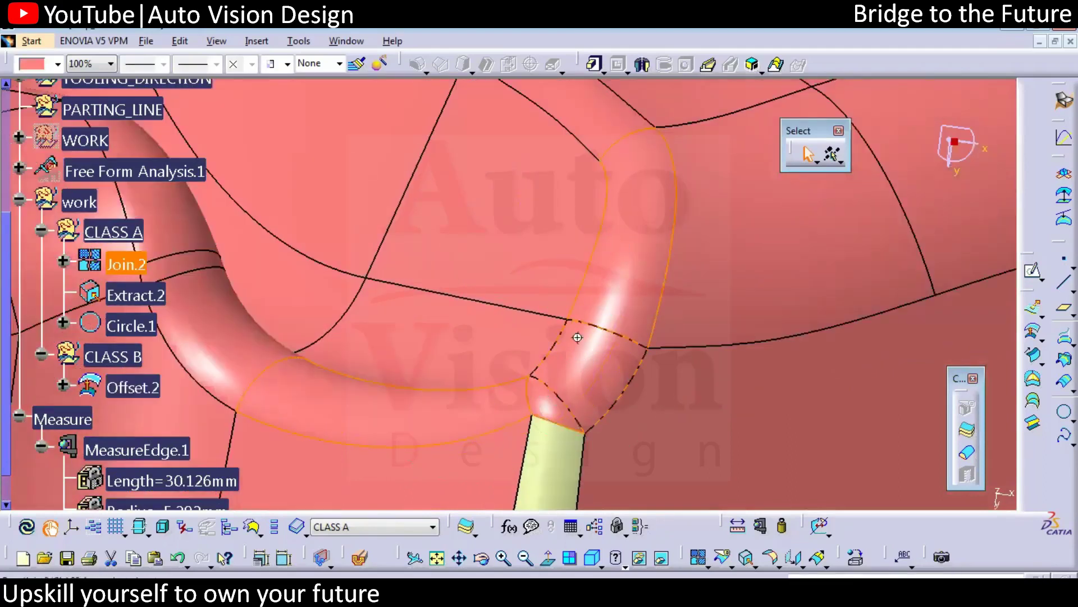
{"action": "middle_click_drag", "start_coordinate": [531, 432], "coordinate": [471, 302], "text": "ctrl"}
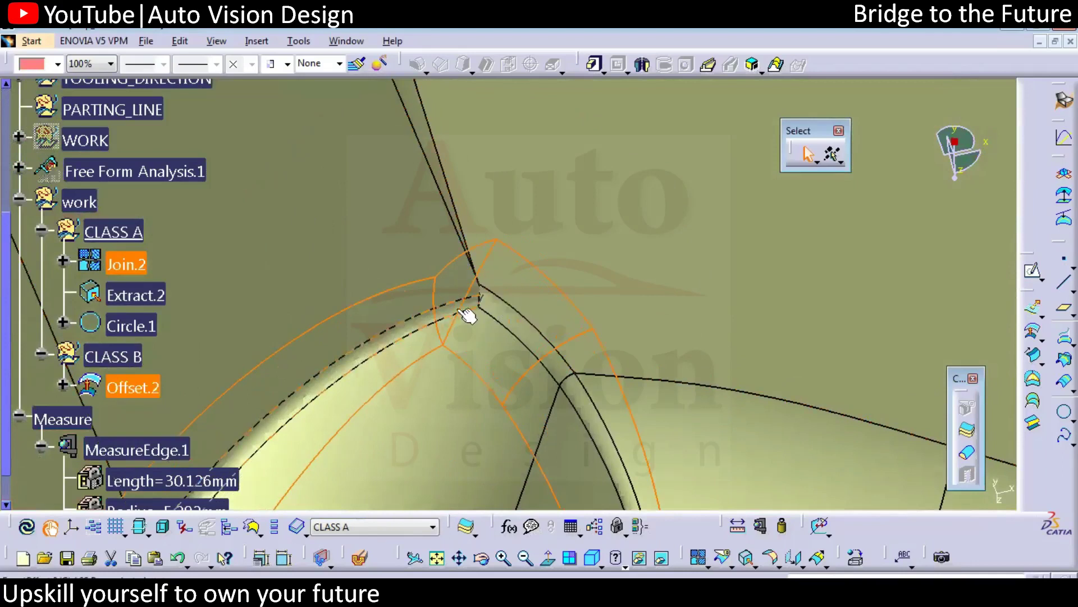
{"action": "middle_click_drag", "start_coordinate": [479, 334], "coordinate": [489, 235], "text": "ctrl"}
{"action": "left_click", "coordinate": [426, 221]}
{"action": "left_click", "coordinate": [532, 352]}
{"action": "middle_click_drag", "start_coordinate": [532, 351], "coordinate": [488, 343], "text": "ctrl"}
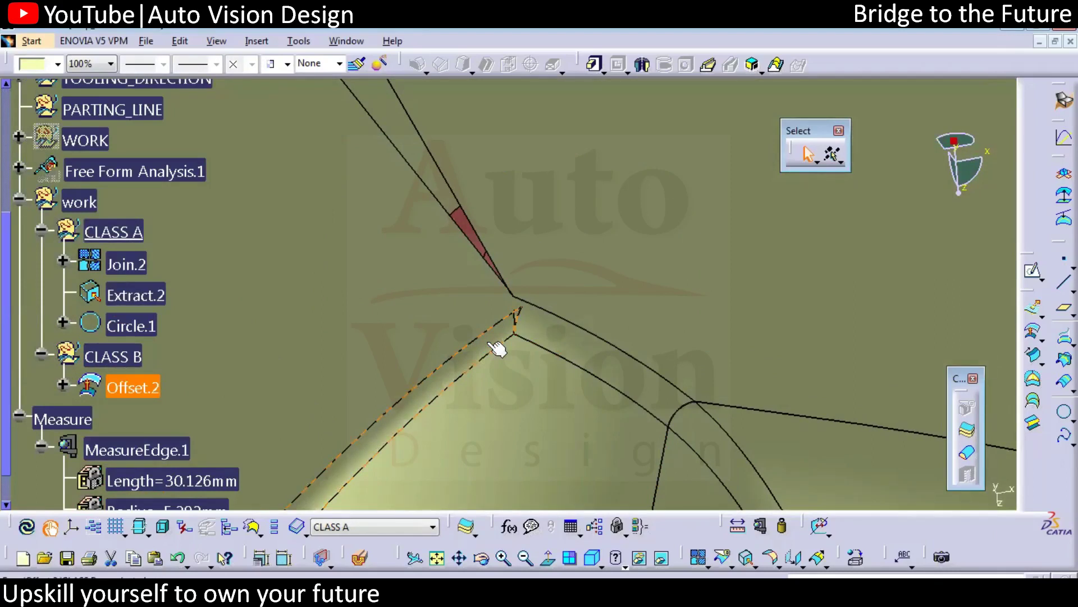
Make CLASS B the active set and extract the two Offset.2 faces on either side of the gap with no propagation
{"action": "middle_click_drag", "start_coordinate": [496, 349], "coordinate": [193, 359], "text": "ctrl"}
{"action": "left_click", "coordinate": [112, 356]}
{"action": "right_click", "coordinate": [107, 357]}
{"action": "left_click", "coordinate": [254, 144]}
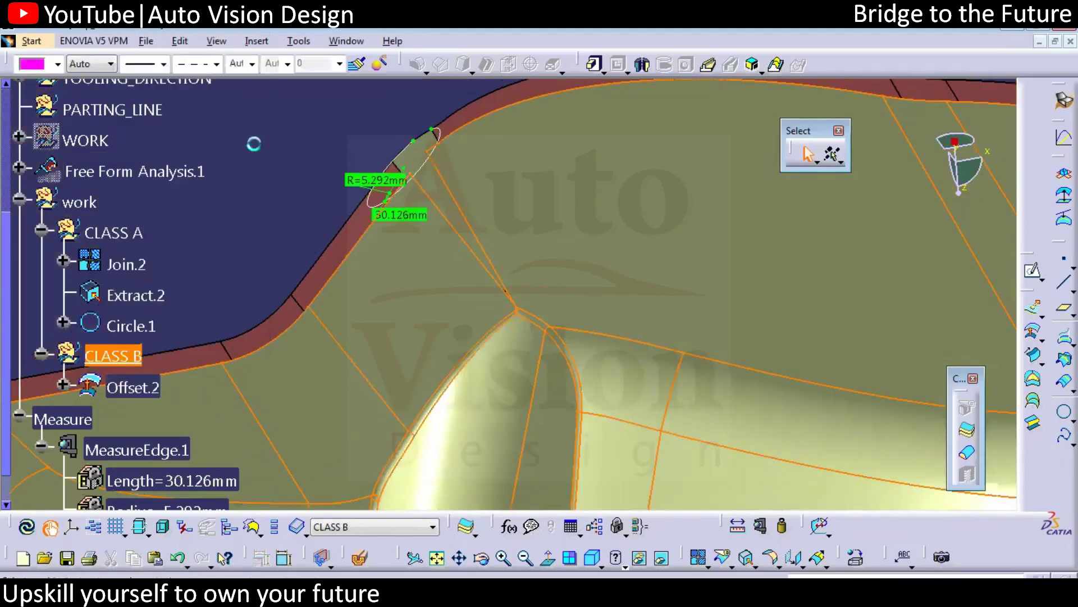
{"action": "middle_click", "coordinate": [538, 217]}
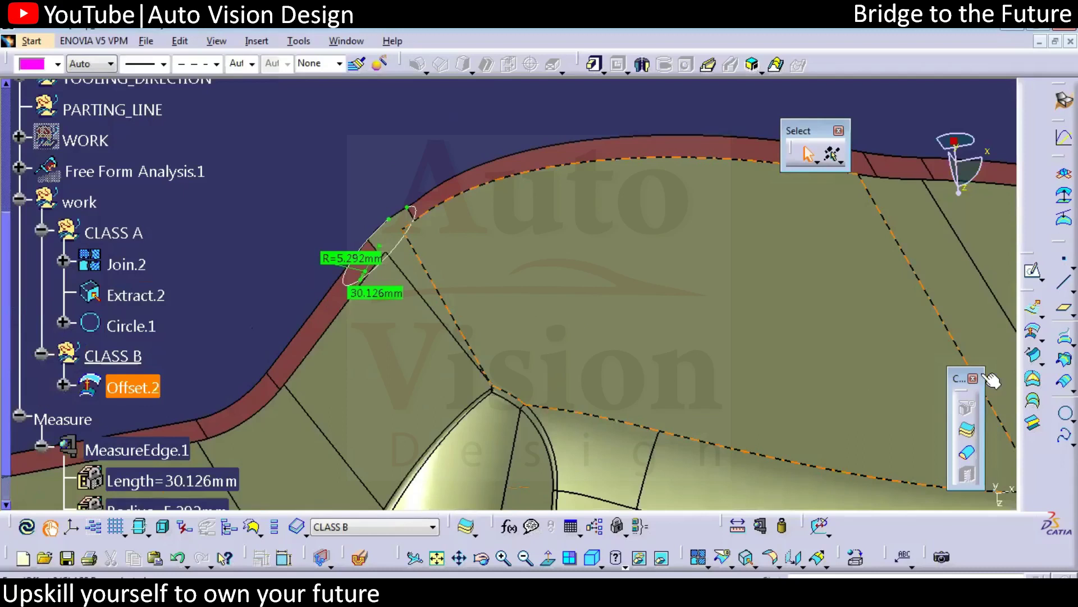
{"action": "left_click", "coordinate": [746, 560]}
{"action": "left_click", "coordinate": [899, 213]}
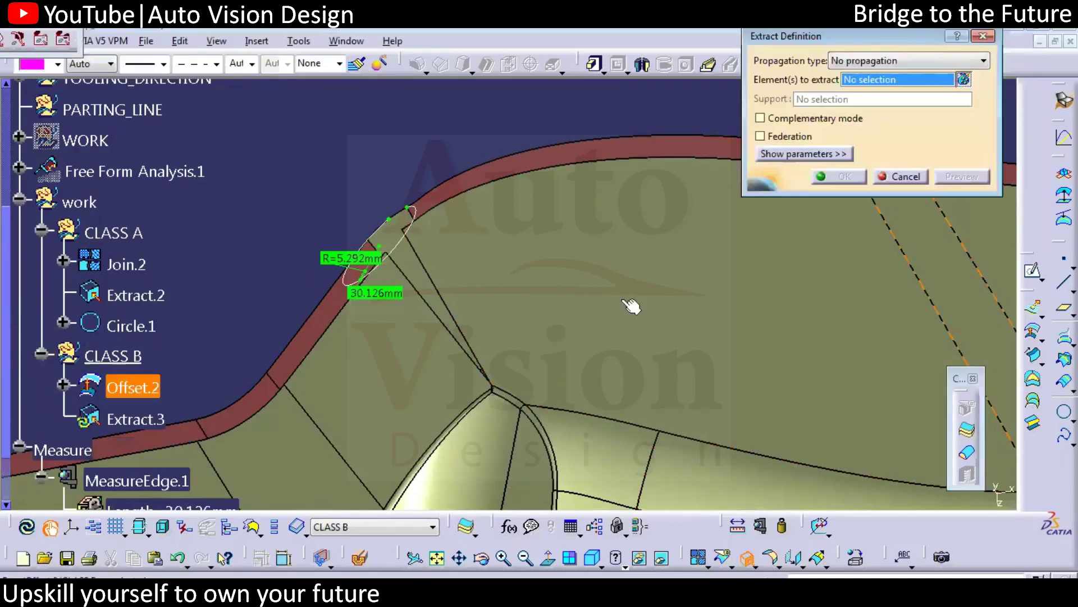
{"action": "left_click", "coordinate": [518, 286]}
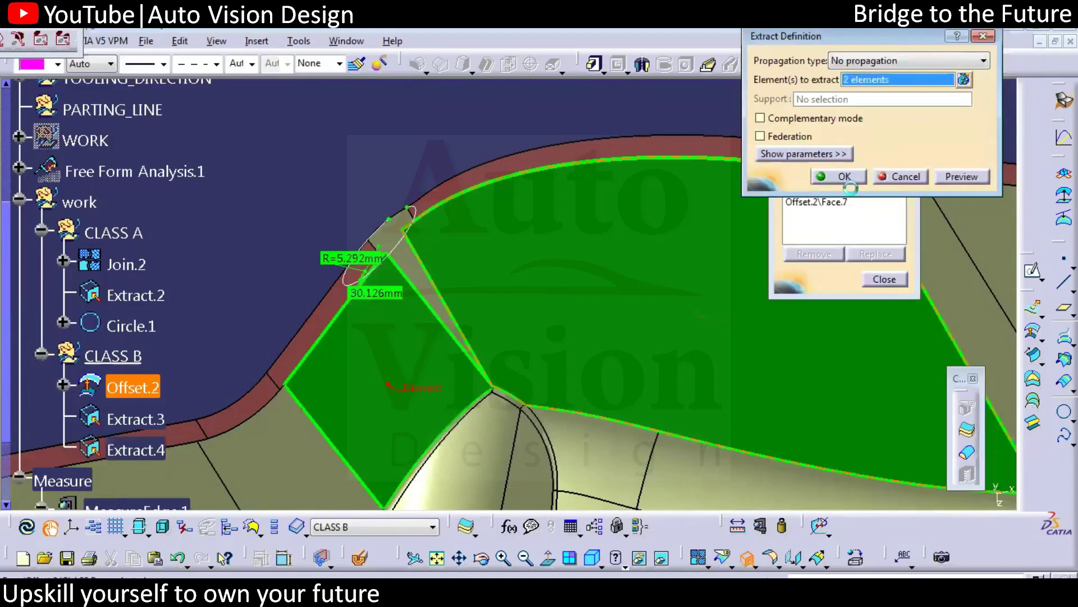
{"action": "left_click", "coordinate": [858, 177]}
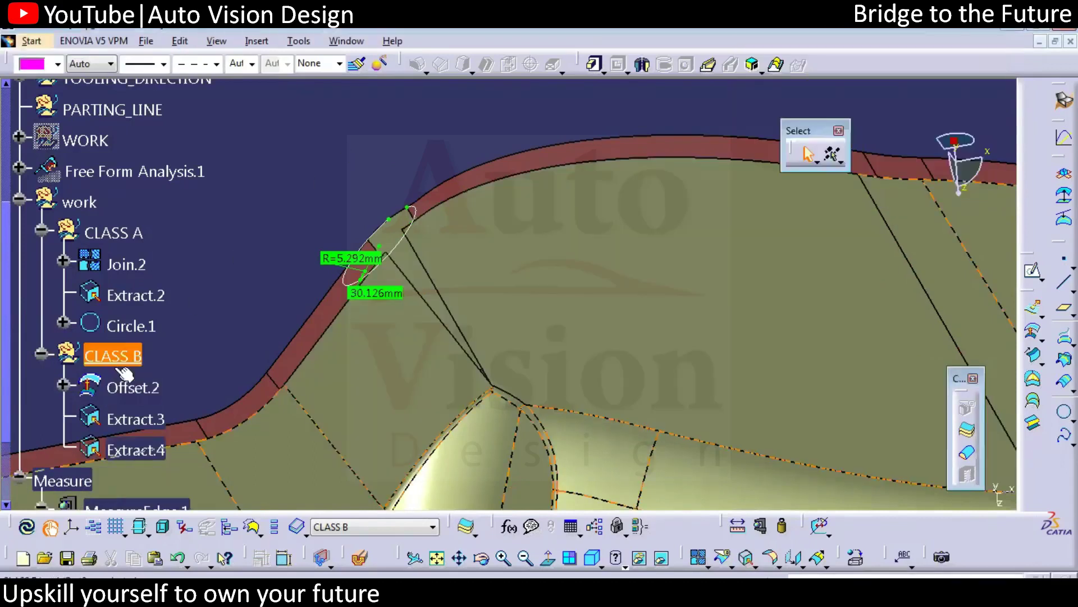
Hide Offset.2, the CLASS A set and the circle's measurement so the two extracted faces stand alone
{"action": "left_click", "coordinate": [119, 387]}
{"action": "key", "text": "space"}
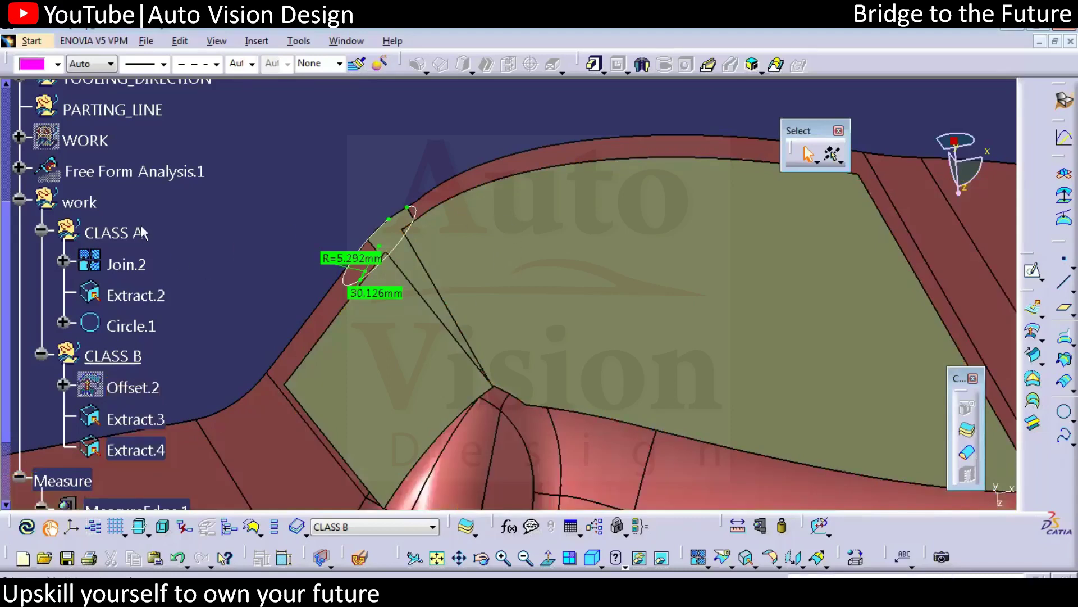
{"action": "left_click", "coordinate": [121, 232]}
{"action": "key", "text": "space"}
{"action": "middle_click_drag", "start_coordinate": [382, 306], "coordinate": [477, 230]}
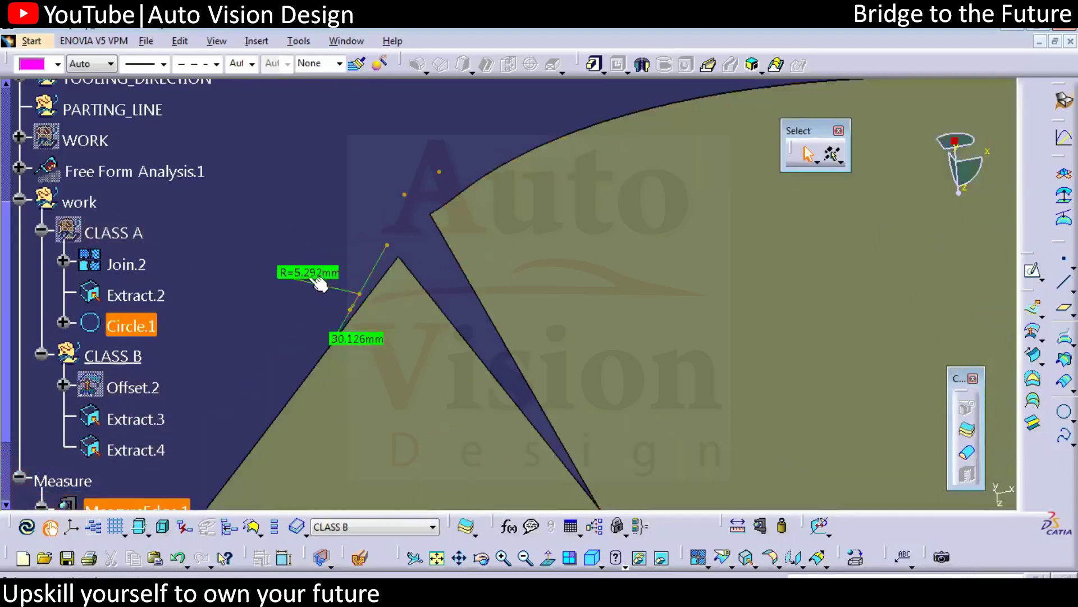
{"action": "key", "text": "space"}
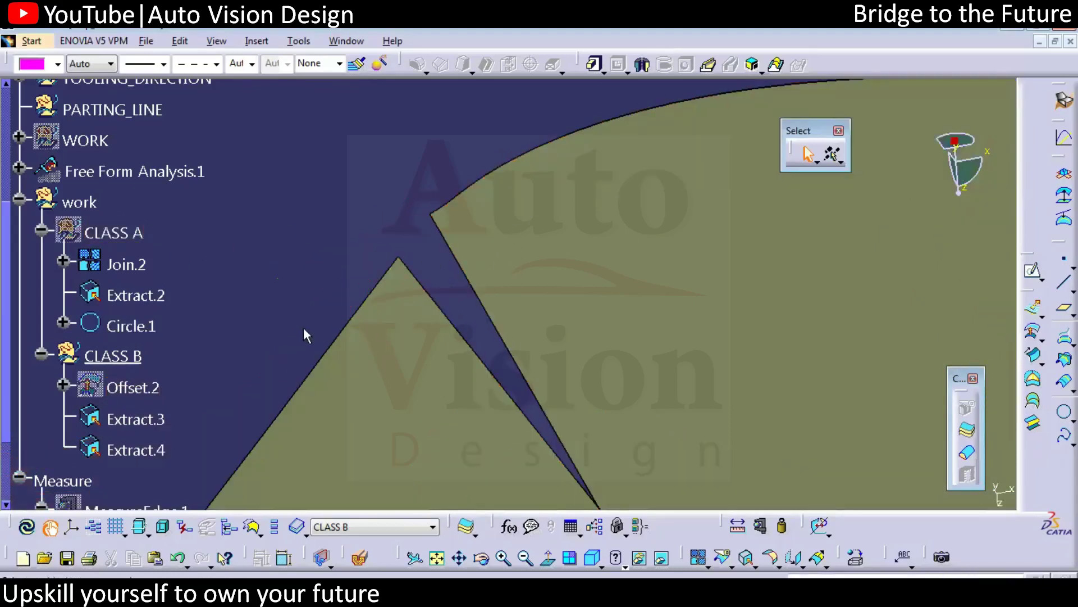
Extrapolate the larger extracted face across the gap from its gap-side edge by 10 mm with curvature continuity
{"action": "middle_click_drag", "start_coordinate": [453, 331], "coordinate": [455, 355], "text": "ctrl"}
{"action": "middle_click", "coordinate": [572, 466]}
{"action": "middle_click_drag", "start_coordinate": [580, 414], "coordinate": [618, 390], "text": "ctrl"}
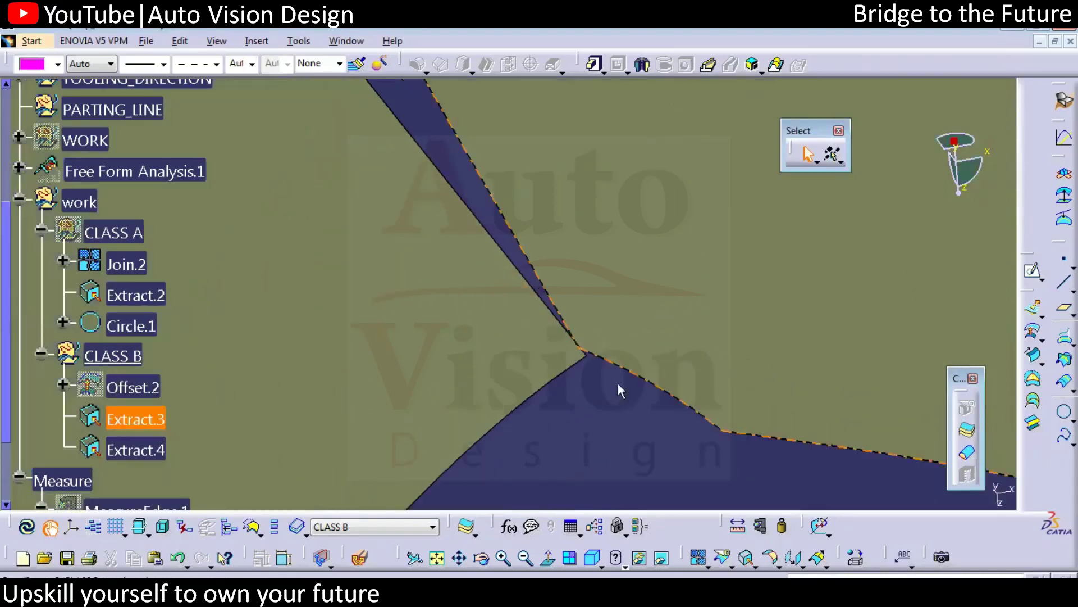
{"action": "middle_click", "coordinate": [590, 390]}
{"action": "middle_click_drag", "start_coordinate": [611, 210], "coordinate": [618, 129], "text": "ctrl"}
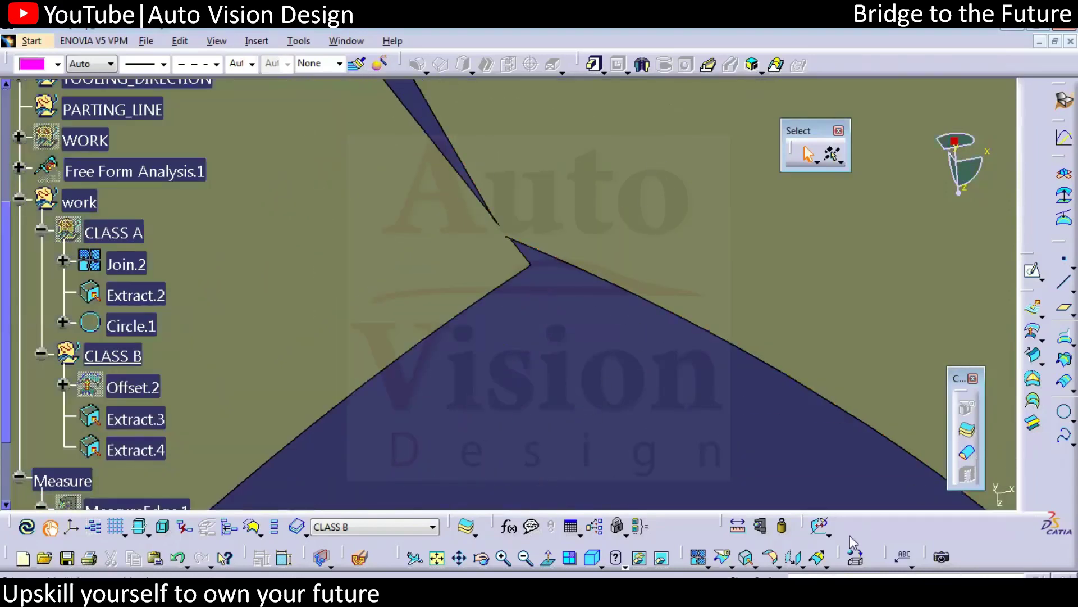
{"action": "left_click", "coordinate": [463, 147]}
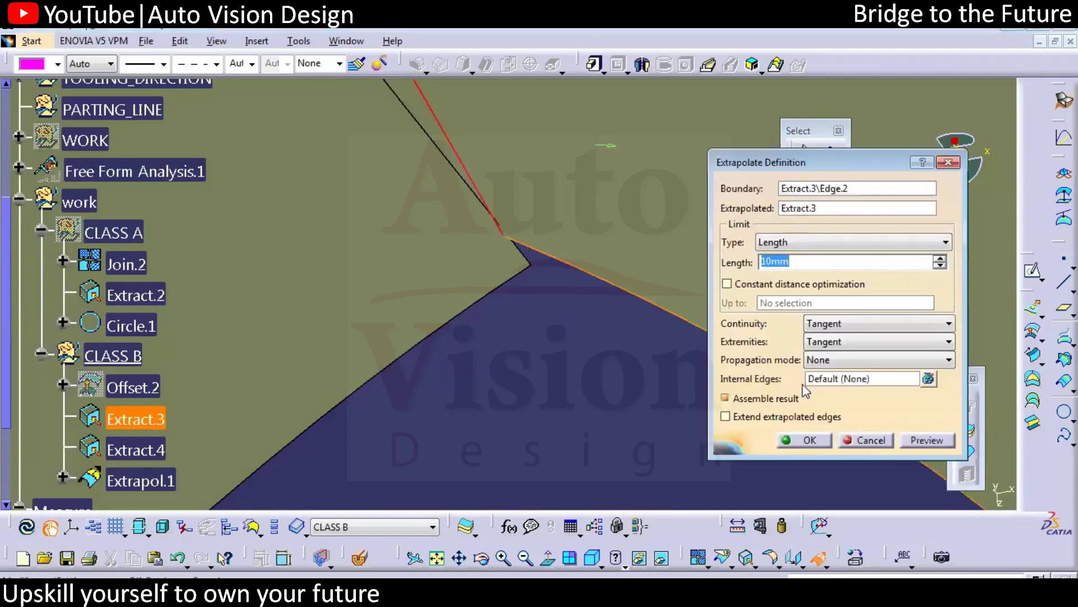
{"action": "left_click", "coordinate": [813, 441]}
{"action": "middle_click_drag", "start_coordinate": [595, 386], "coordinate": [671, 538]}
{"action": "left_click", "coordinate": [431, 160]}
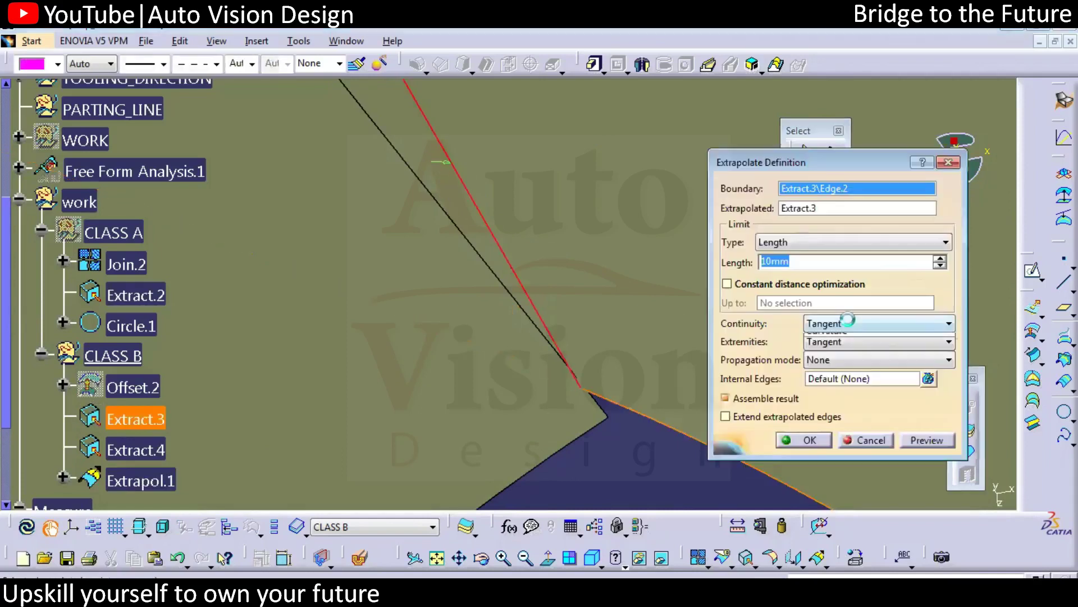
{"action": "left_click", "coordinate": [845, 323]}
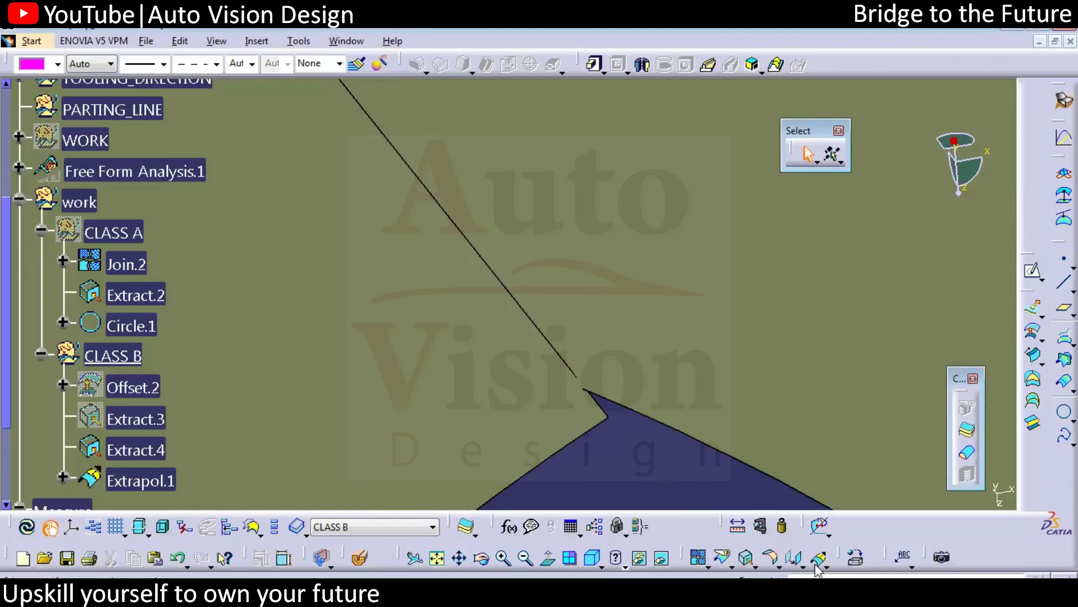
Extrapolate the smaller extracted face, Extract.4, from its gap-side edge by 10 mm with curvature continuity
{"action": "left_click", "coordinate": [817, 559]}
{"action": "left_click", "coordinate": [601, 406]}
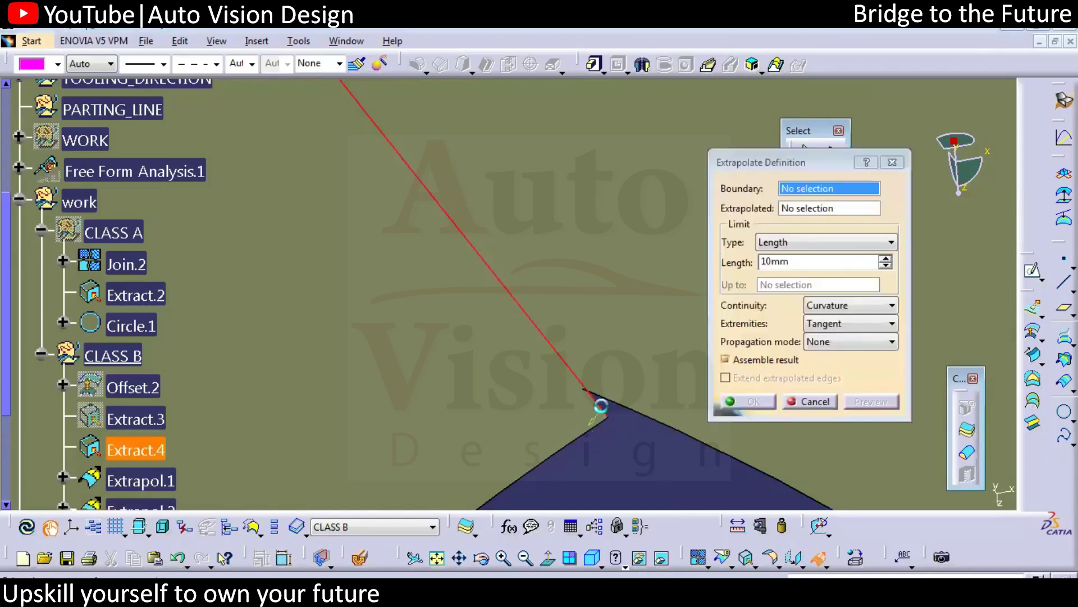
{"action": "left_click", "coordinate": [558, 432]}
{"action": "left_click", "coordinate": [754, 401]}
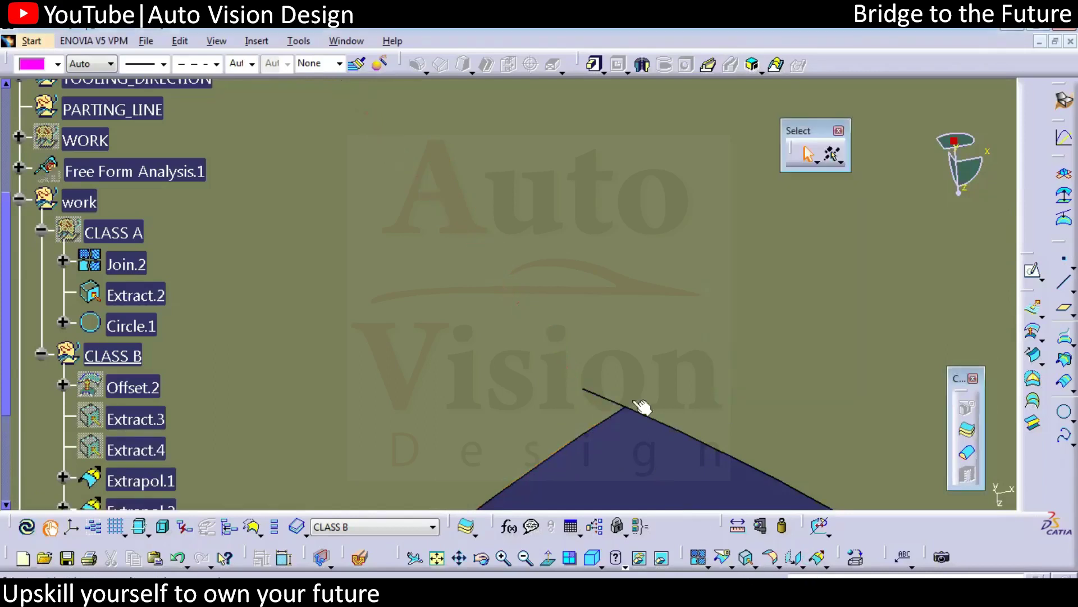
Trim the two crossing extrapolated surfaces against each other in Standard mode, keeping the sides that form a sharp corner
{"action": "middle_click_drag", "start_coordinate": [590, 429], "coordinate": [558, 448]}
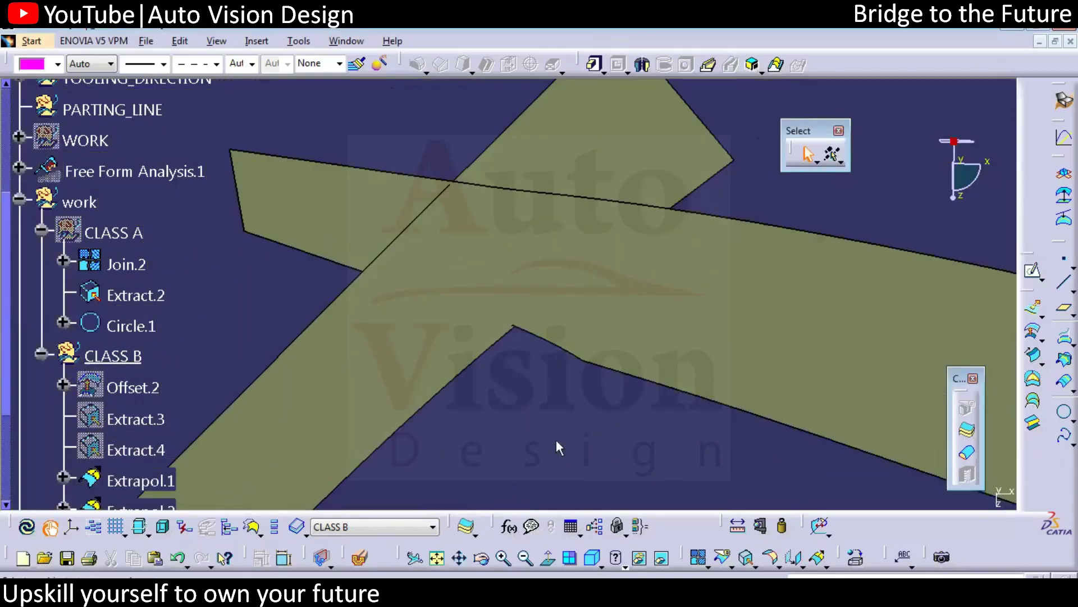
{"action": "left_click", "coordinate": [733, 566]}
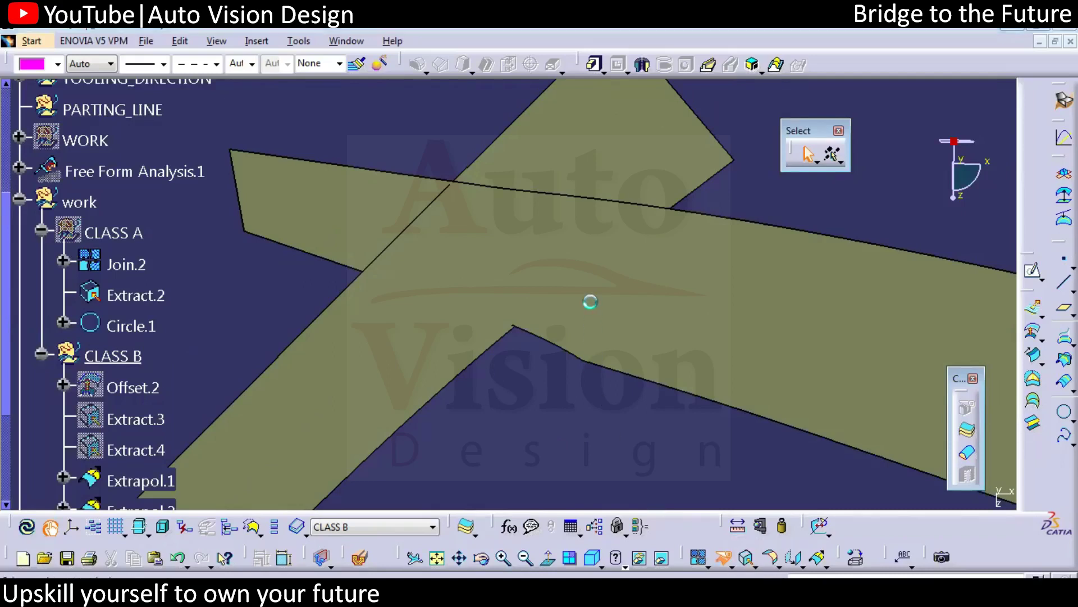
{"action": "left_click", "coordinate": [463, 320]}
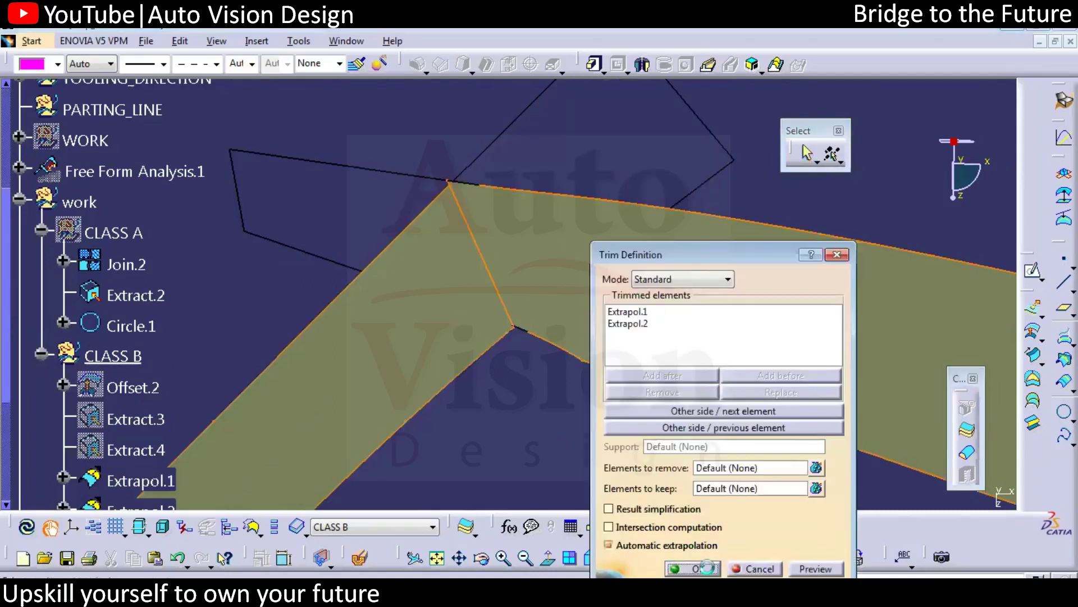
{"action": "key", "text": "Return"}
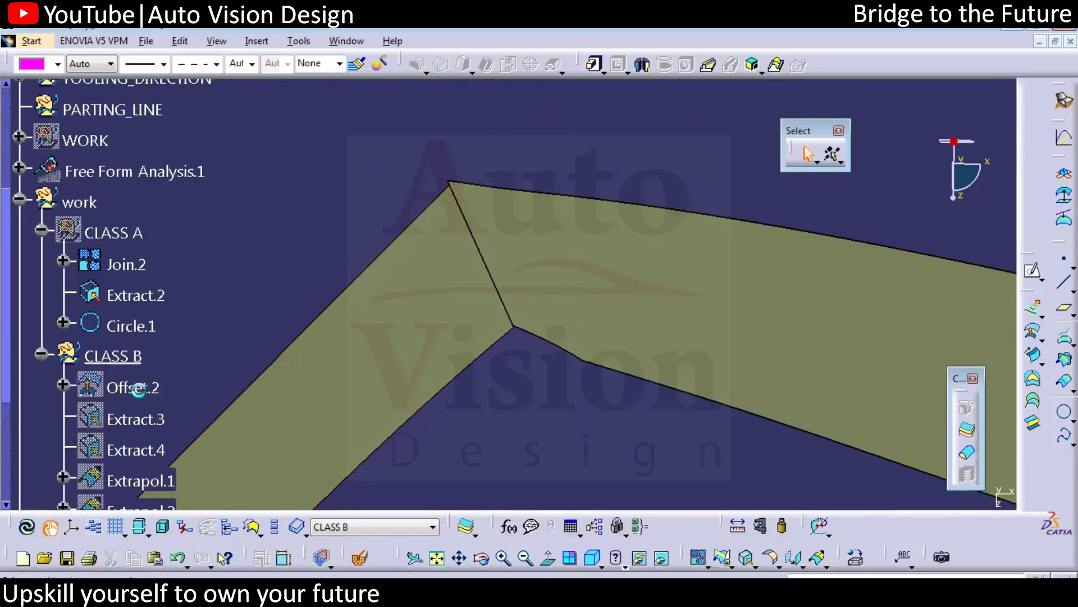
{"action": "left_click", "coordinate": [147, 391]}
{"action": "key", "text": "space"}
{"action": "key", "text": "ctrl+z"}
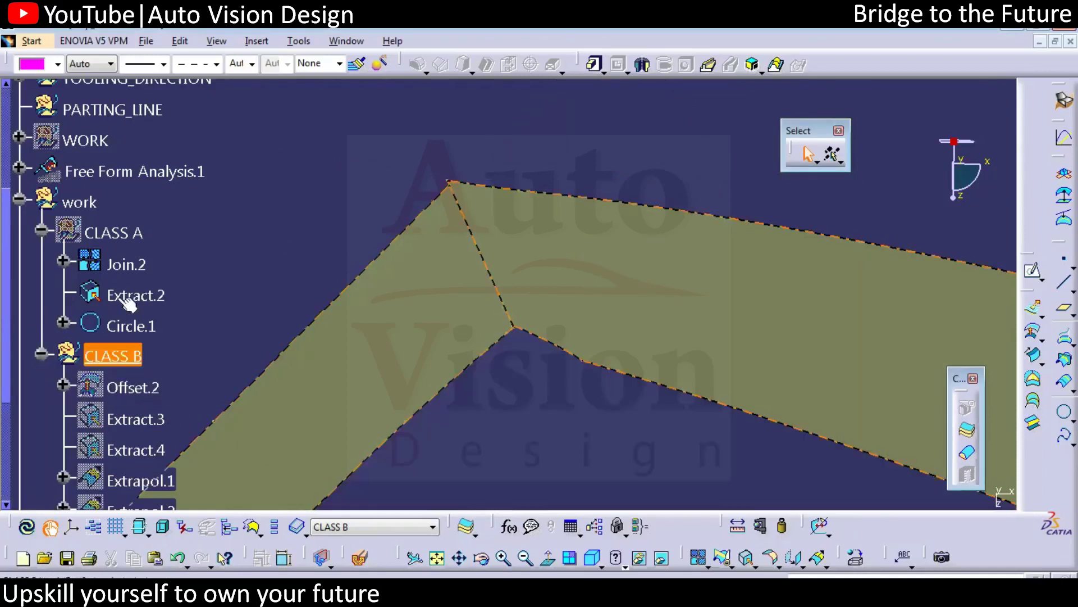
Show the CLASS A set again and measure the radius of the circle at its rounded corner
{"action": "right_click", "coordinate": [104, 230]}
{"action": "key", "text": "h"}
{"action": "left_click", "coordinate": [107, 232]}
{"action": "middle_click_drag", "start_coordinate": [395, 182], "coordinate": [402, 250]}
{"action": "left_click", "coordinate": [340, 134]}
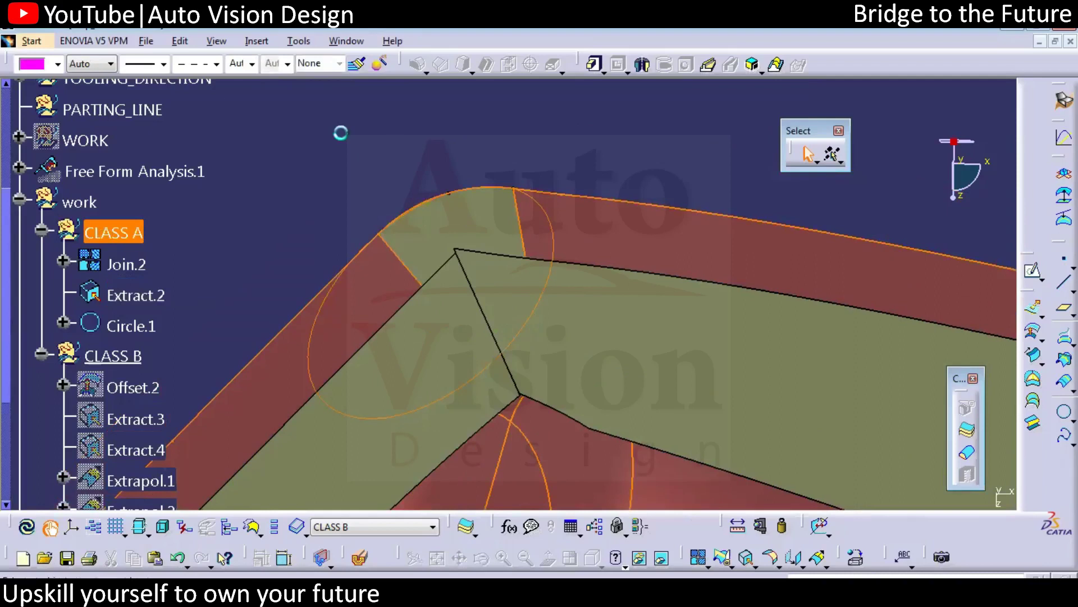
{"action": "left_click", "coordinate": [395, 415]}
{"action": "left_click", "coordinate": [821, 557]}
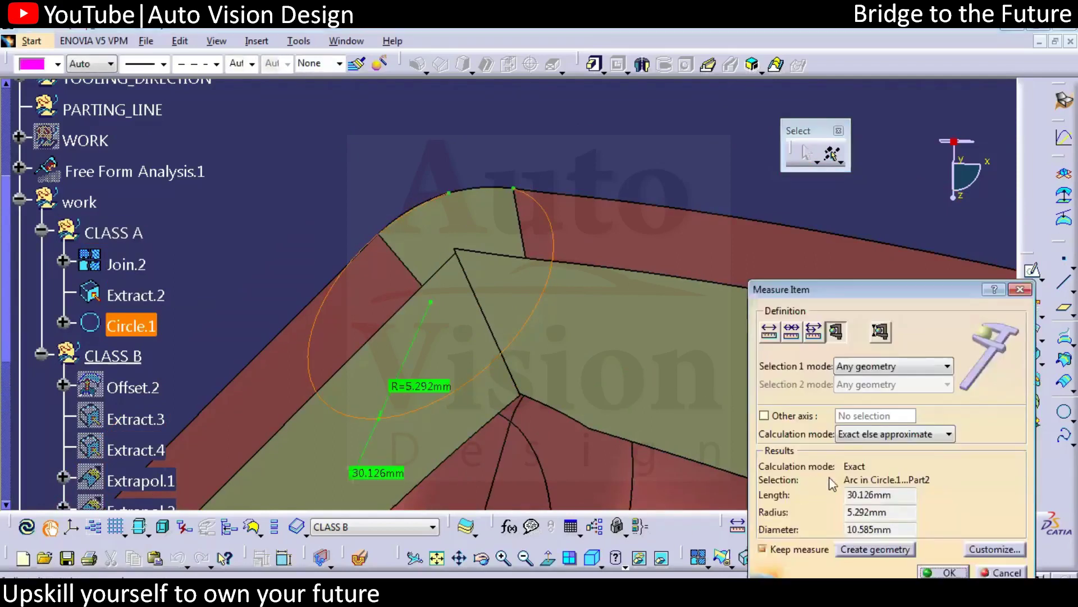
{"action": "left_click", "coordinate": [1001, 573]}
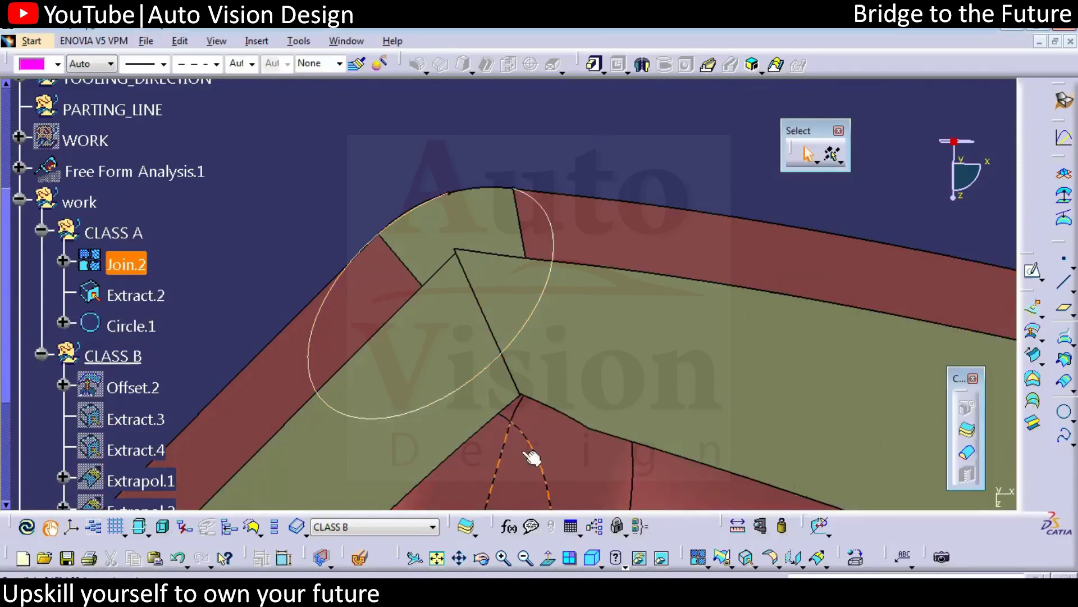
Hide the CLASS A set and fillet the sharp edge of the trimmed surface with a radius of 5.3-2.5, giving 2.8 mm
{"action": "left_click", "coordinate": [138, 233]}
{"action": "key", "text": "space"}
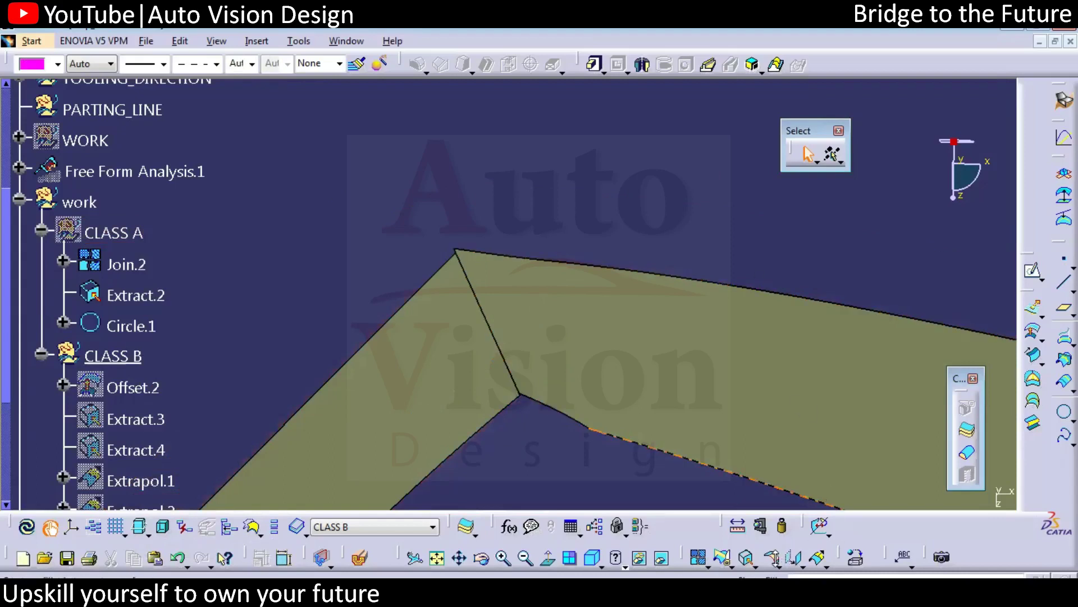
{"action": "left_click", "coordinate": [789, 558]}
{"action": "left_click", "coordinate": [792, 466]}
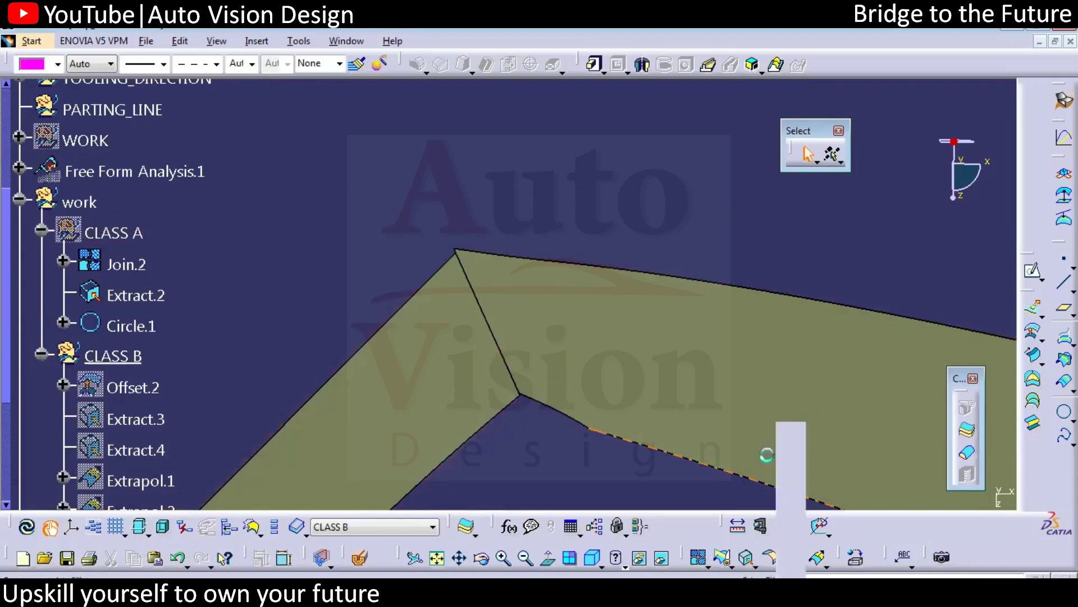
{"action": "left_click", "coordinate": [505, 344]}
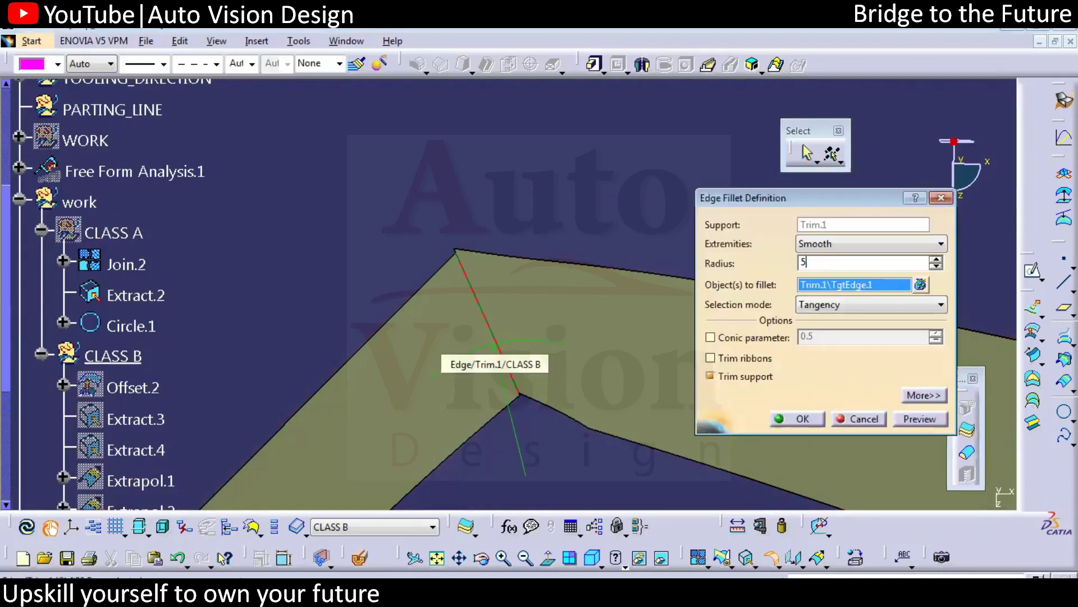
{"action": "type", "text": "5.3"}
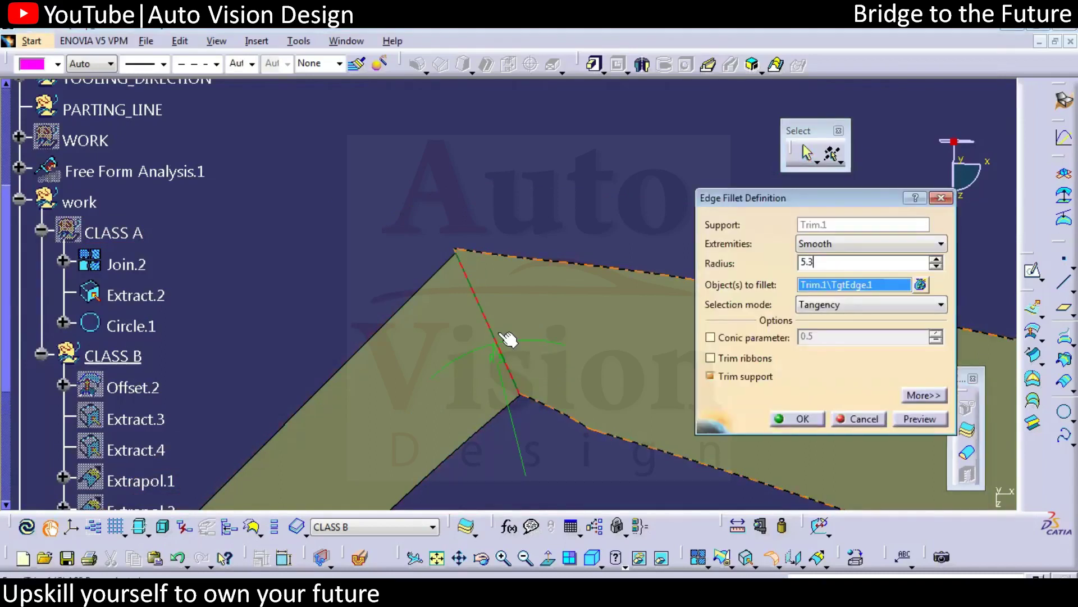
{"action": "type", "text": "-2"}
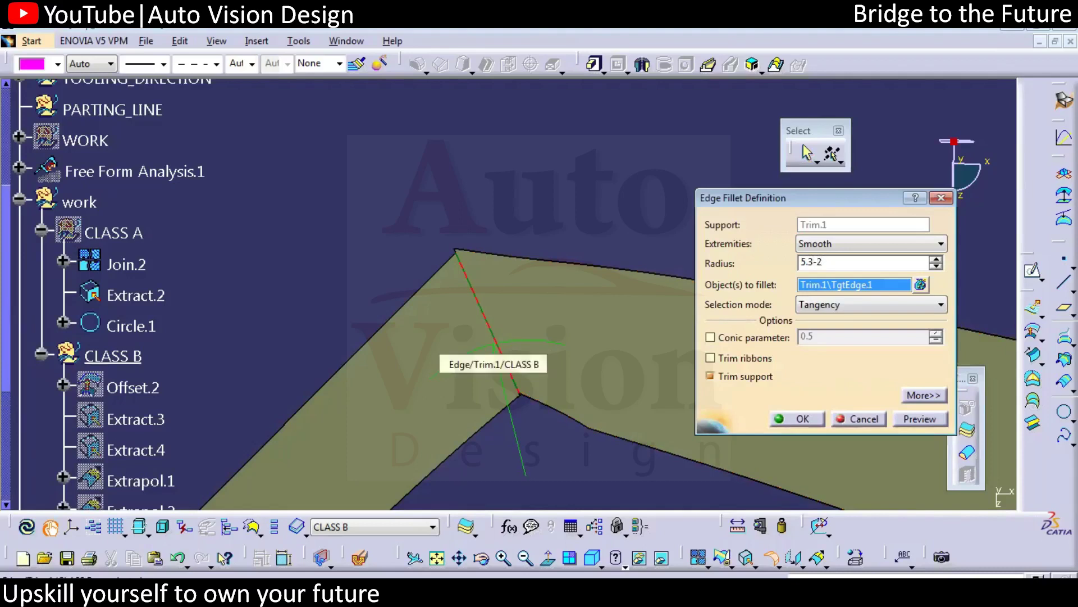
{"action": "type", "text": ".5"}
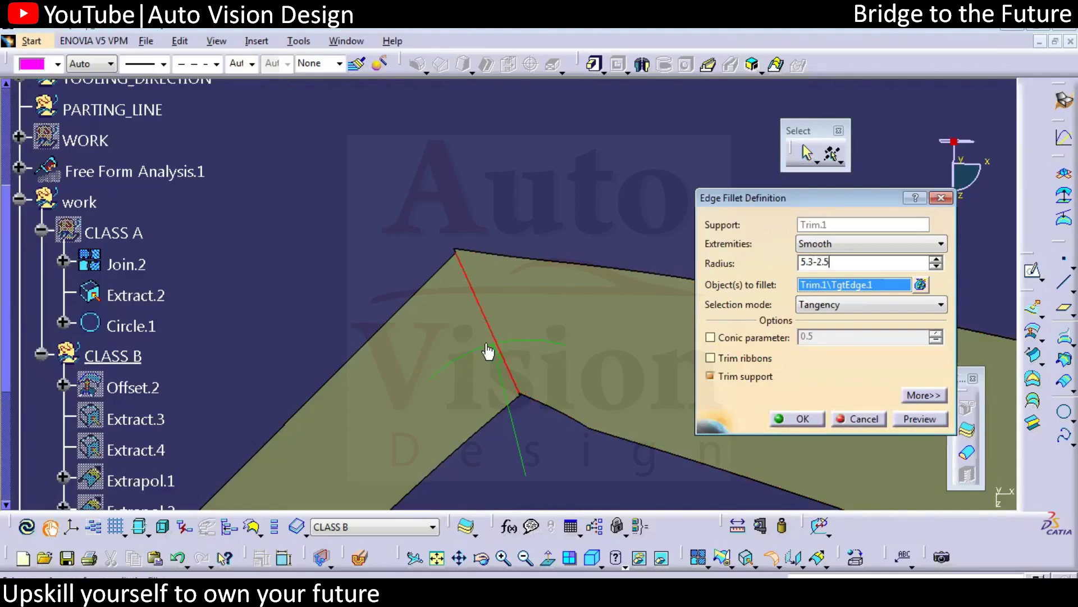
{"action": "key", "text": "Return"}
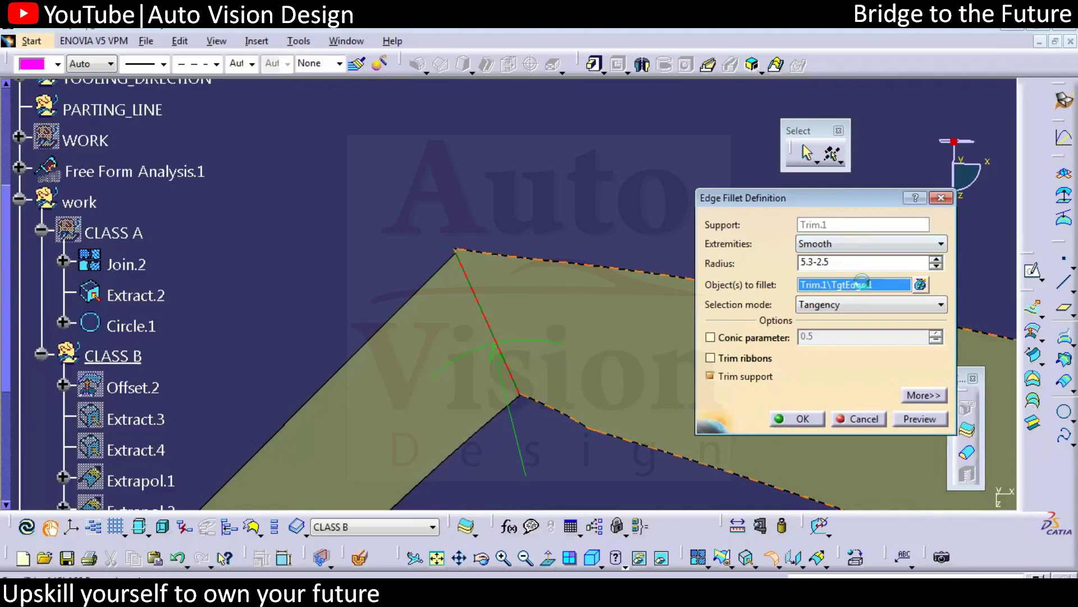
{"action": "left_click", "coordinate": [916, 418]}
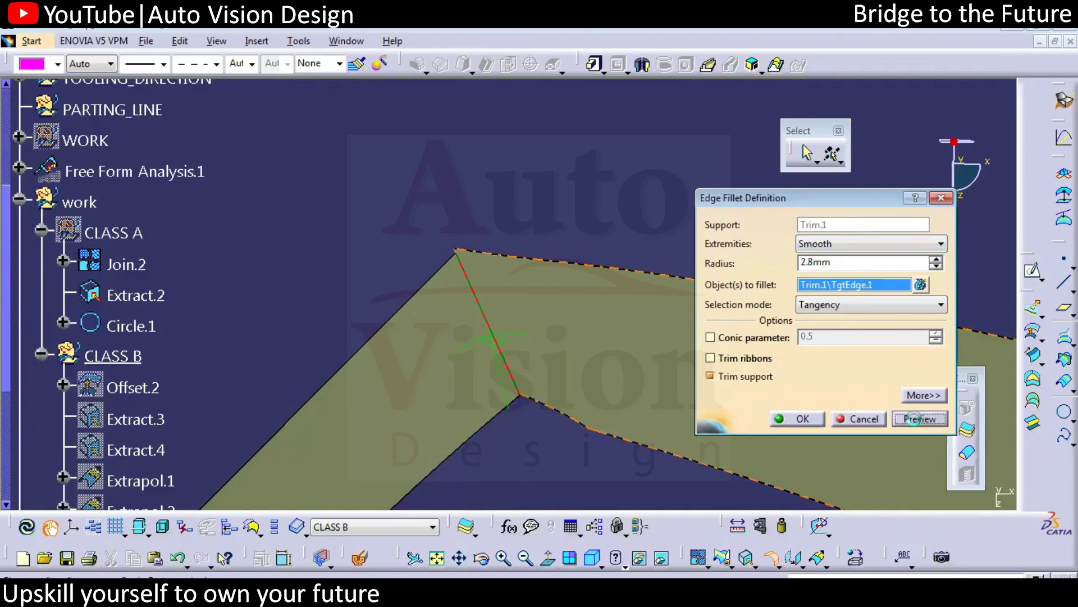
{"action": "key", "text": "Return"}
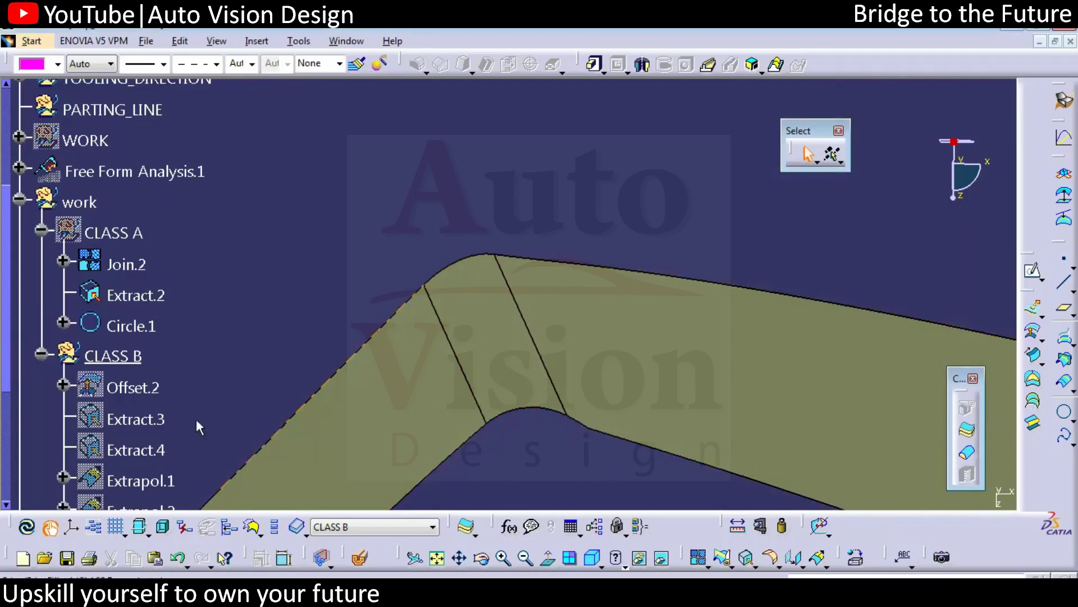
Show the Offset.2 surface and inspect how the filleted corner meets its neighbouring faces
{"action": "right_click", "coordinate": [151, 386]}
{"action": "key", "text": "h"}
{"action": "left_click", "coordinate": [150, 387]}
{"action": "middle_click_drag", "start_coordinate": [618, 423], "coordinate": [534, 318]}
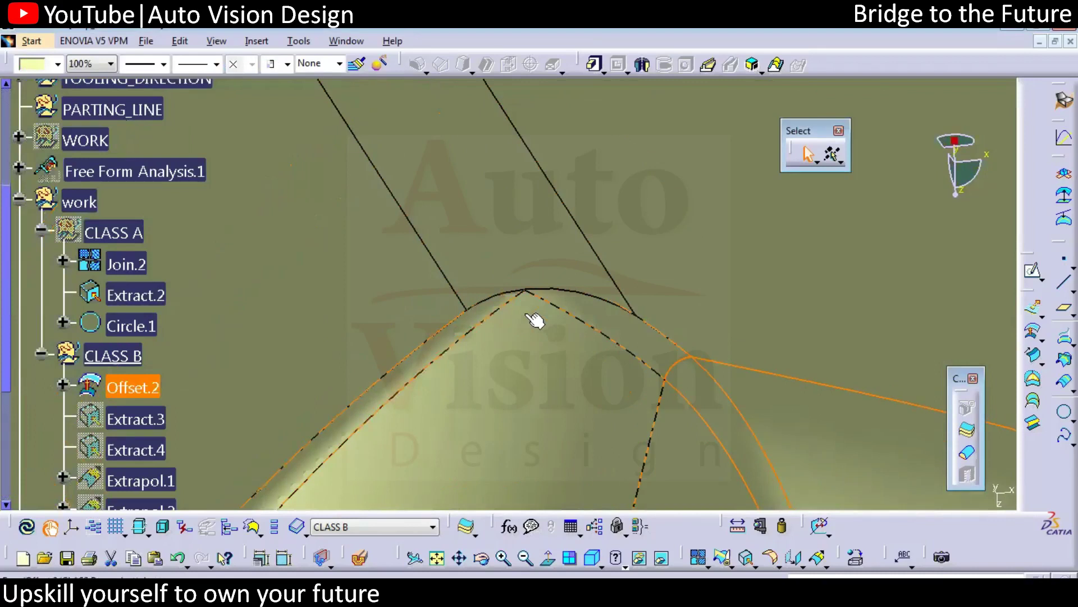
{"action": "middle_click_drag", "start_coordinate": [456, 345], "coordinate": [517, 309]}
{"action": "middle_click_drag", "start_coordinate": [500, 406], "coordinate": [667, 214]}
{"action": "left_click", "coordinate": [510, 218]}
{"action": "middle_click_drag", "start_coordinate": [507, 336], "coordinate": [512, 411]}
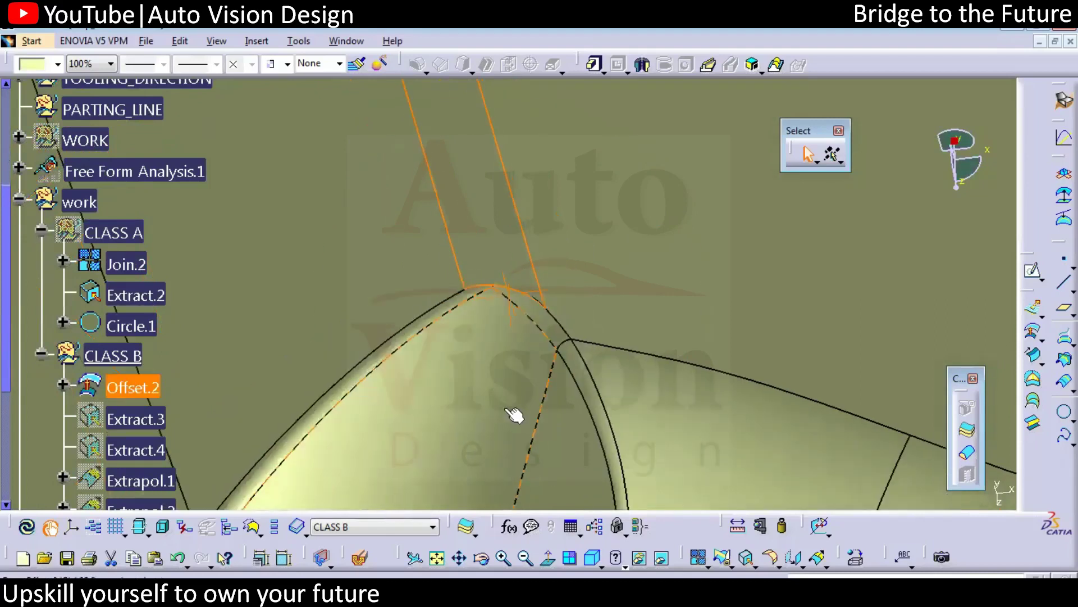
Hide Offset.2 and create a point-continuity boundary from the filleted surface's edge at the rounded corner
{"action": "left_click", "coordinate": [127, 386]}
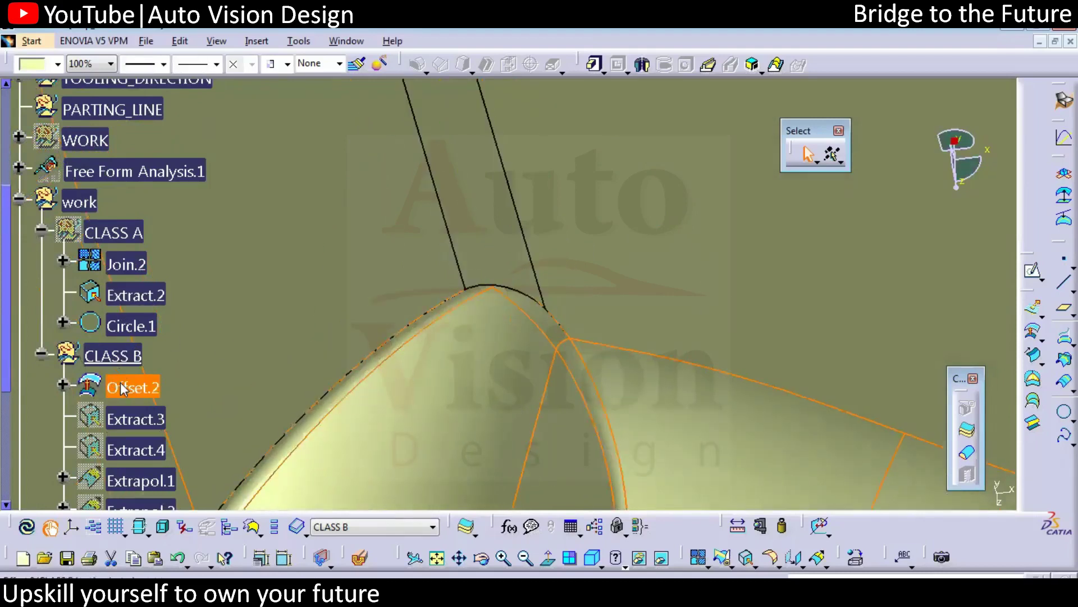
{"action": "right_click", "coordinate": [122, 385]}
{"action": "key", "text": "h"}
{"action": "middle_click_drag", "start_coordinate": [612, 362], "coordinate": [505, 264], "text": "ctrl"}
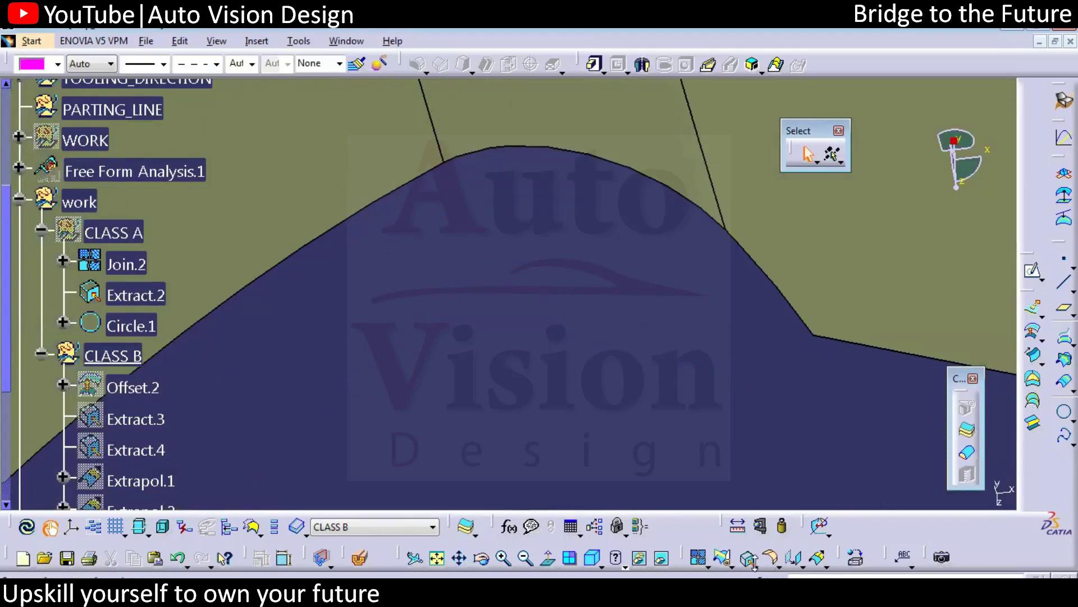
{"action": "left_click", "coordinate": [764, 528]}
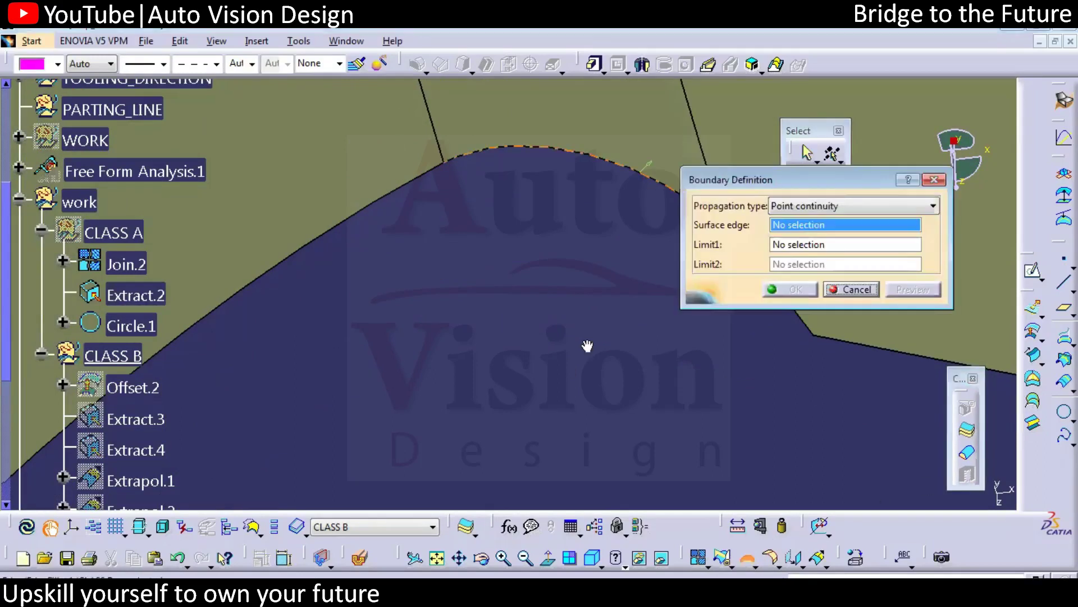
{"action": "left_click", "coordinate": [646, 166]}
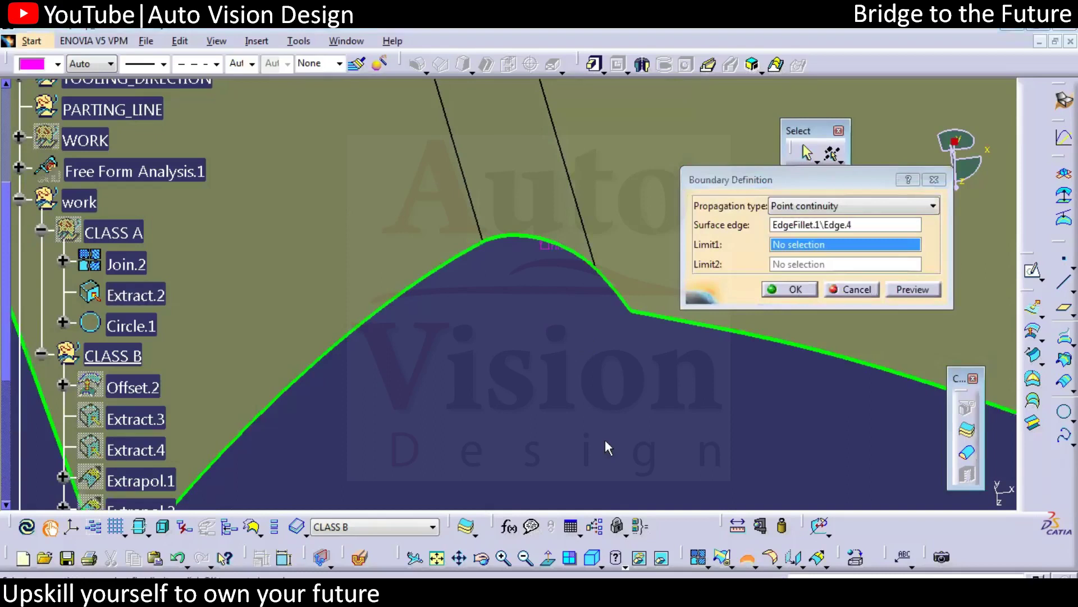
{"action": "key", "text": "Escape"}
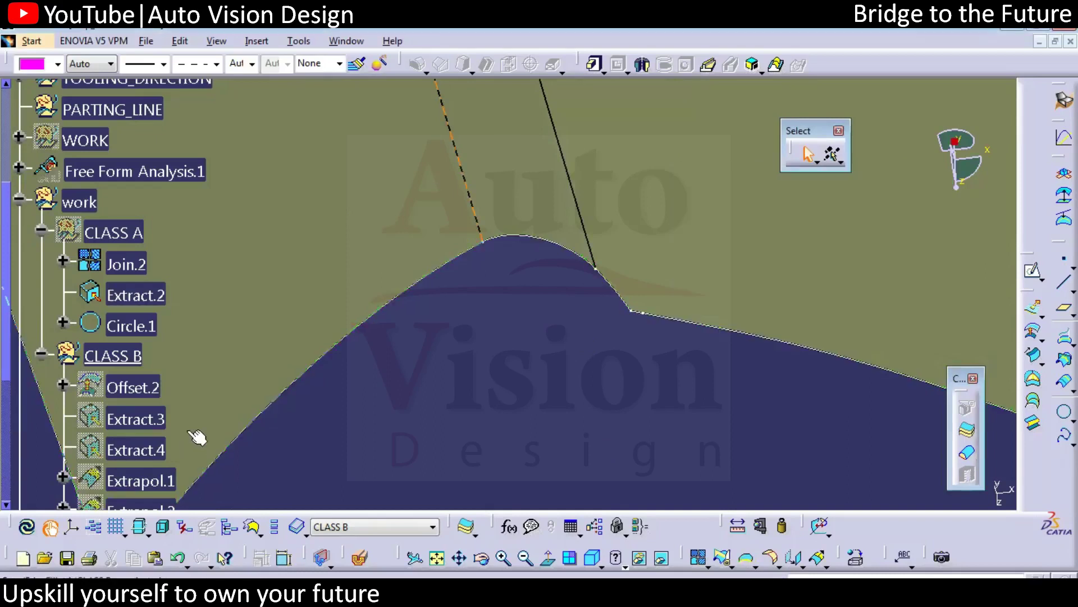
Show Offset.2 again and colour it blue to distinguish it from the filleted surface
{"action": "right_click", "coordinate": [149, 390]}
{"action": "key", "text": "h"}
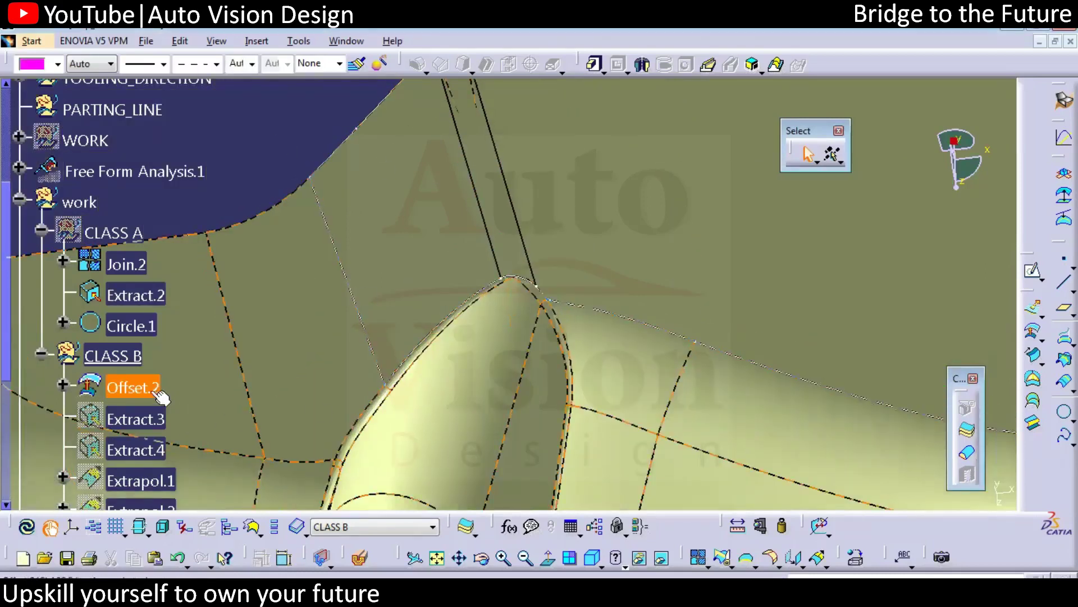
{"action": "left_click", "coordinate": [161, 388]}
{"action": "left_click", "coordinate": [58, 64]}
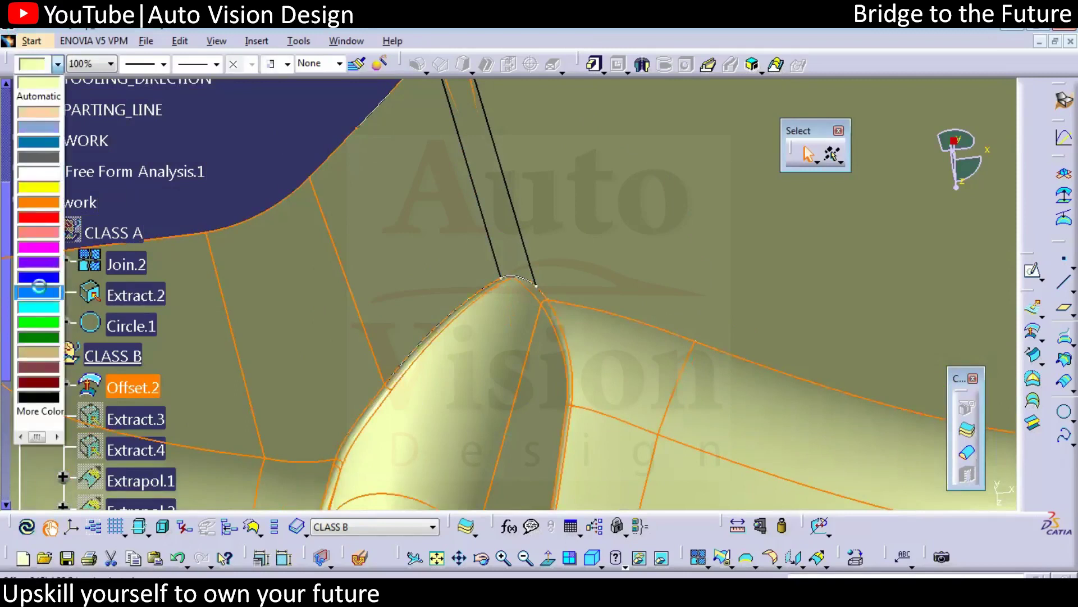
{"action": "left_click", "coordinate": [39, 285]}
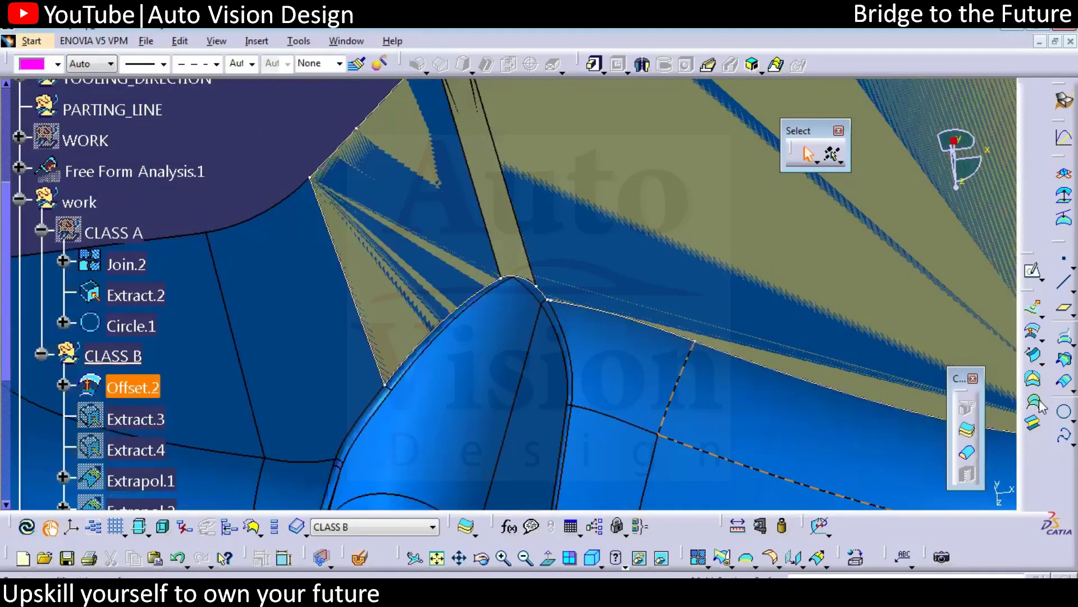
{"action": "key", "text": "Escape"}
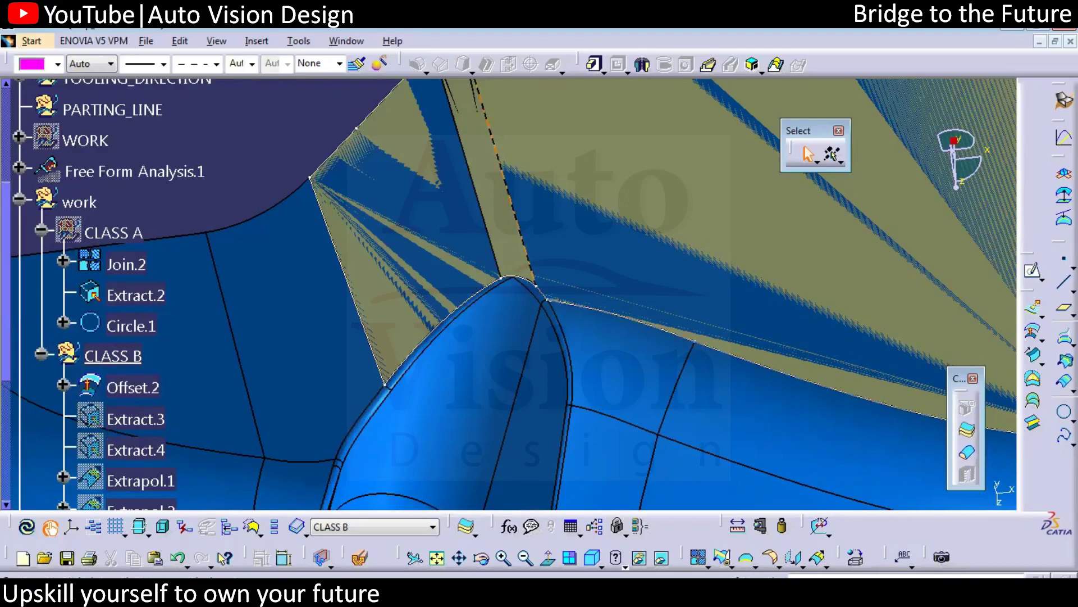
Extract the three Offset.2 faces adjoining the filleted corner, Face.8, Face.9 and Face.10, without propagation, and hide Offset.2
{"action": "left_click", "coordinate": [808, 498]}
{"action": "left_click", "coordinate": [771, 561]}
{"action": "left_click_drag", "start_coordinate": [761, 536], "coordinate": [1031, 171]}
{"action": "left_click", "coordinate": [1032, 205]}
{"action": "middle_click_drag", "start_coordinate": [581, 266], "coordinate": [698, 213]}
{"action": "left_click", "coordinate": [698, 213]}
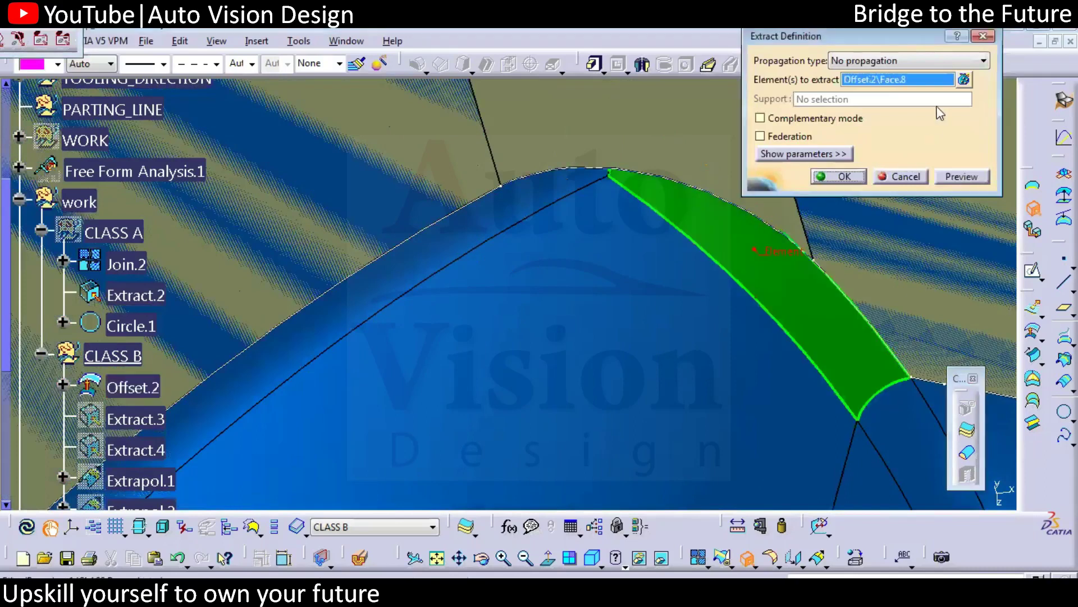
{"action": "left_click", "coordinate": [964, 80]}
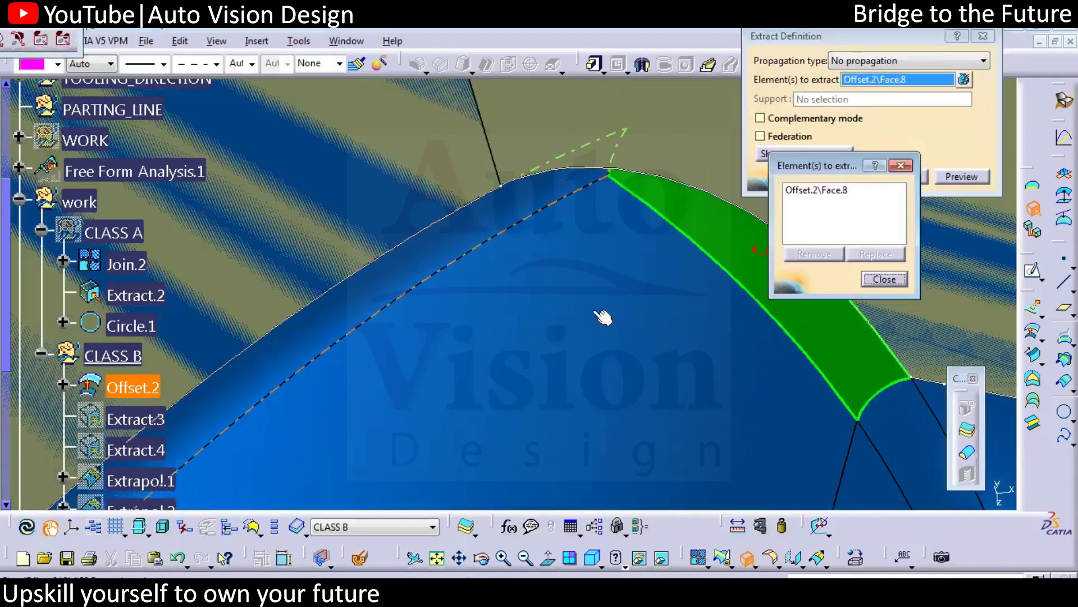
{"action": "mouse_move", "coordinate": [632, 346]}
{"action": "middle_mouse_down"}
{"action": "mouse_move", "coordinate": [619, 340]}
{"action": "mouse_move", "coordinate": [641, 340]}
{"action": "middle_mouse_up"}
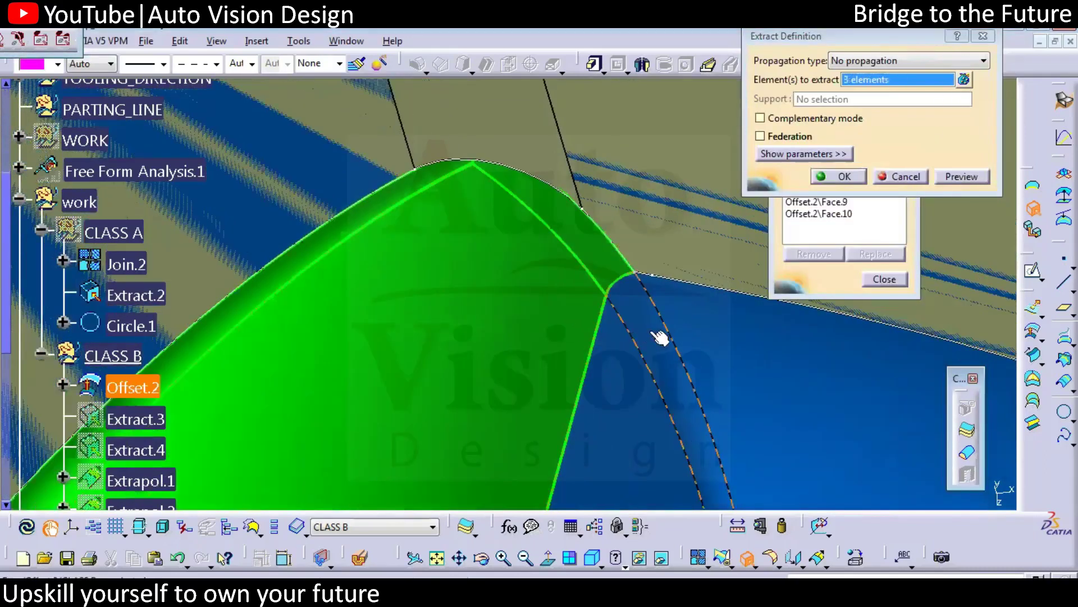
{"action": "middle_click_drag", "start_coordinate": [520, 340], "coordinate": [568, 388]}
{"action": "left_click", "coordinate": [843, 178]}
{"action": "key", "text": "space"}
Inspect the extracted faces at the corner and measure the radius of the small arc at their end
{"action": "middle_click_drag", "start_coordinate": [598, 457], "coordinate": [614, 240]}
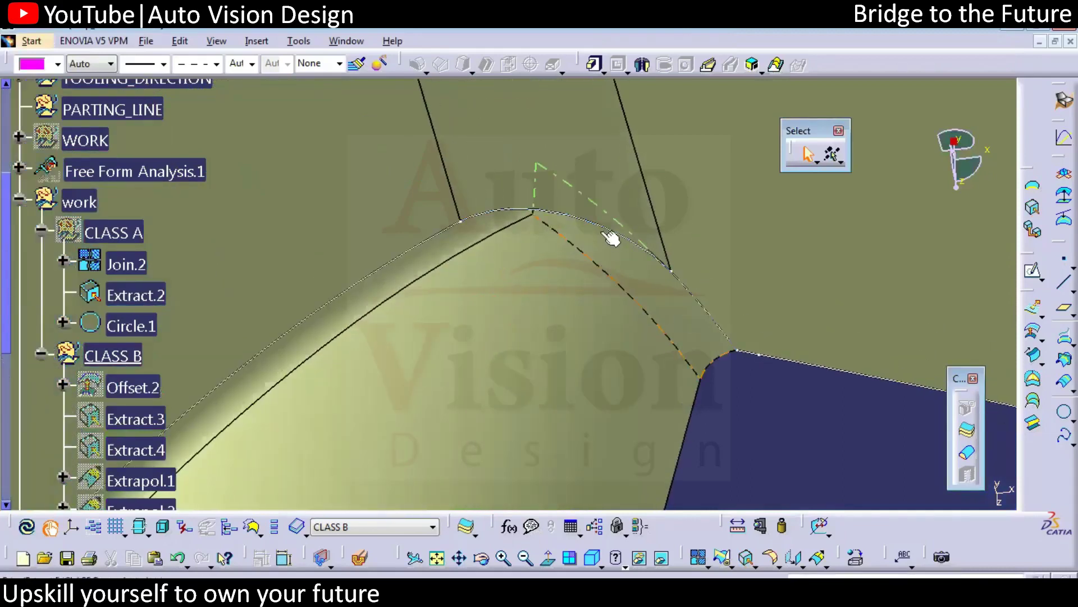
{"action": "left_click", "coordinate": [607, 233]}
{"action": "left_click", "coordinate": [639, 318]}
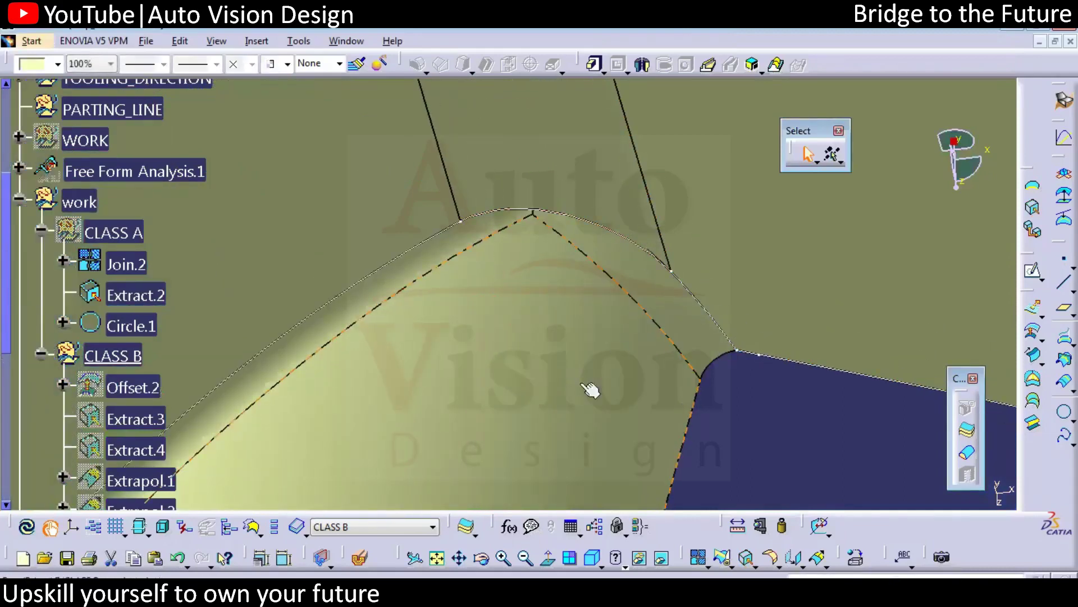
{"action": "middle_click_drag", "start_coordinate": [766, 382], "coordinate": [686, 318]}
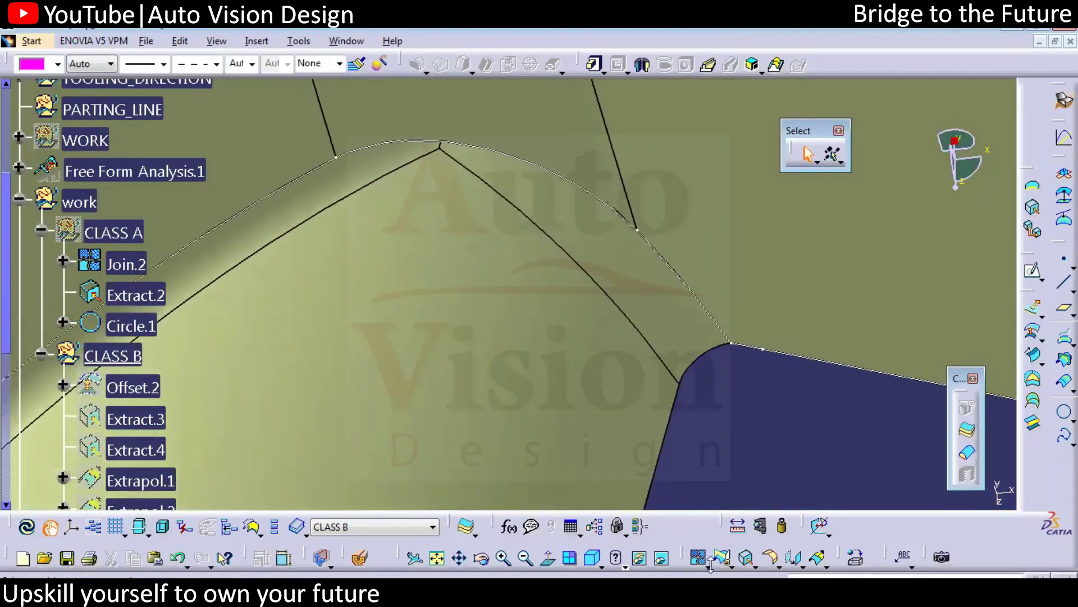
{"action": "left_click", "coordinate": [739, 528]}
{"action": "left_click", "coordinate": [857, 214]}
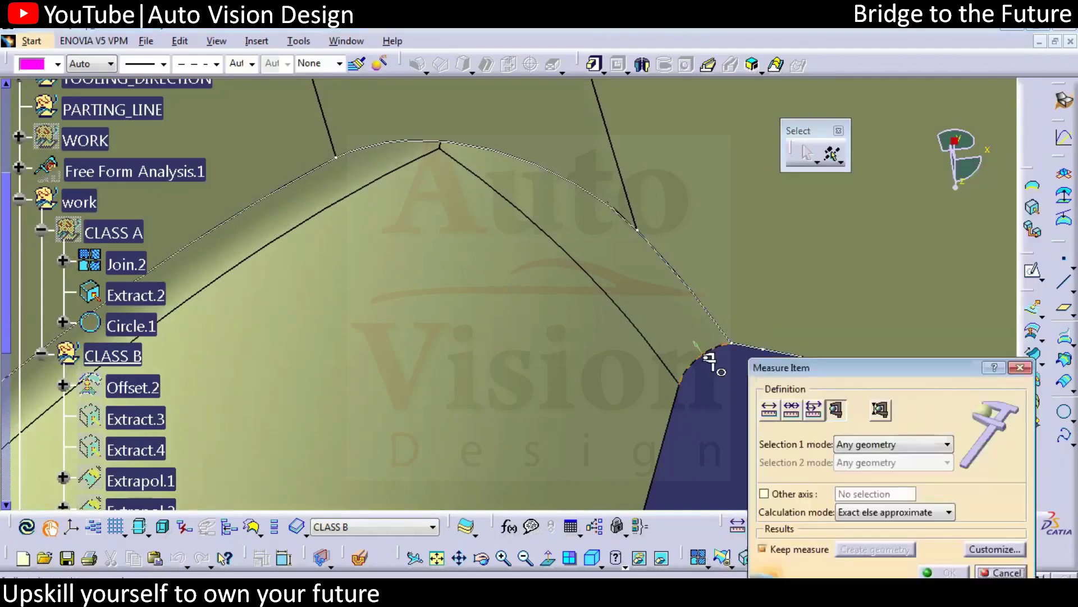
{"action": "left_click", "coordinate": [722, 366]}
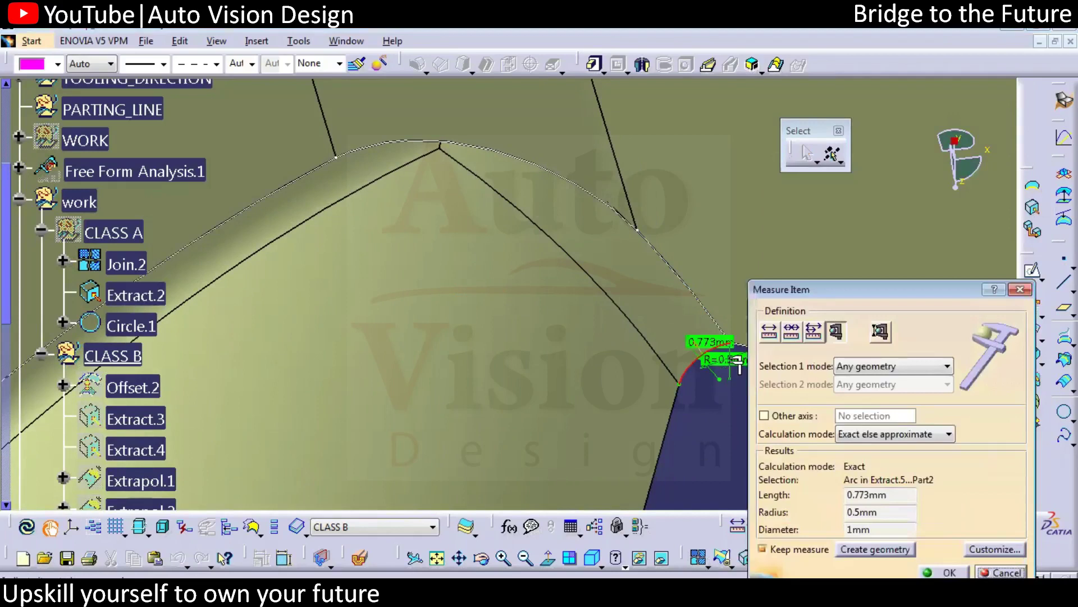
{"action": "left_click_drag", "start_coordinate": [725, 360], "coordinate": [652, 317]}
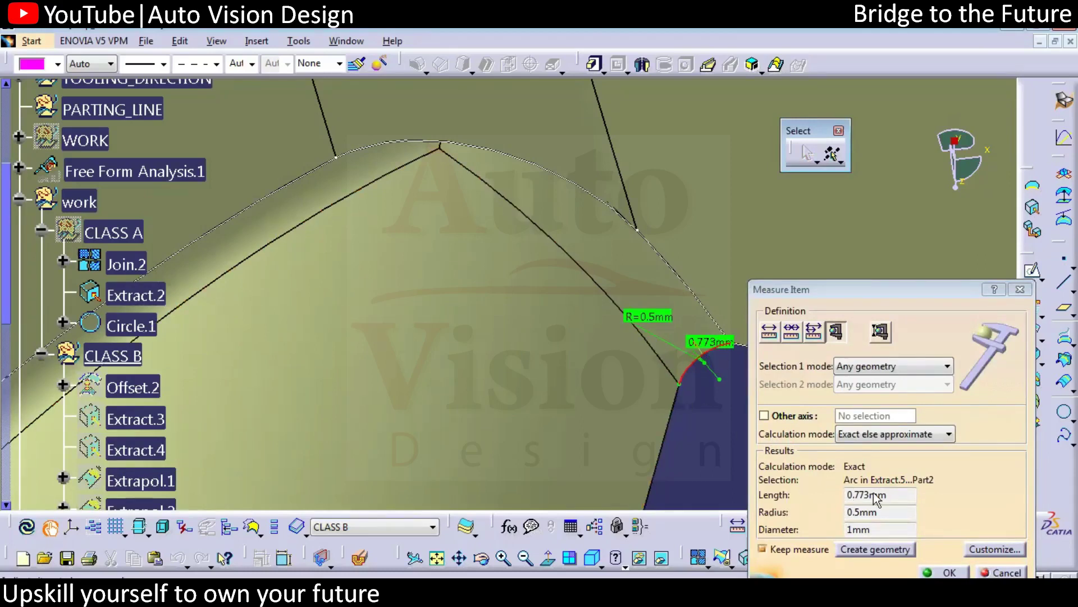
{"action": "key", "text": "Escape"}
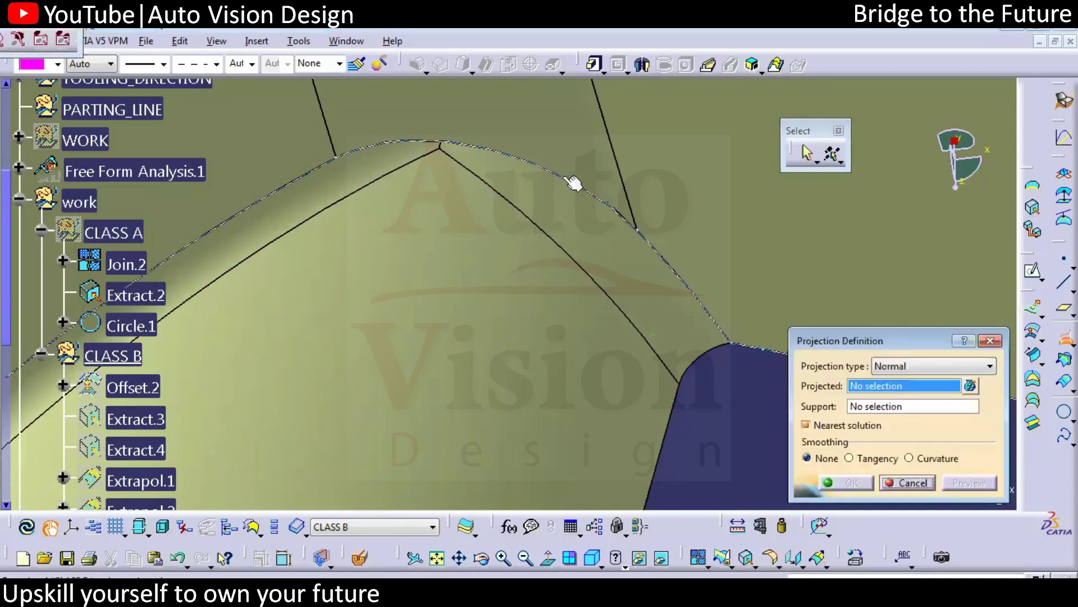
Join the three extracted faces beside the rounded corner into one surface
{"action": "left_click", "coordinate": [906, 483]}
{"action": "left_click", "coordinate": [701, 551]}
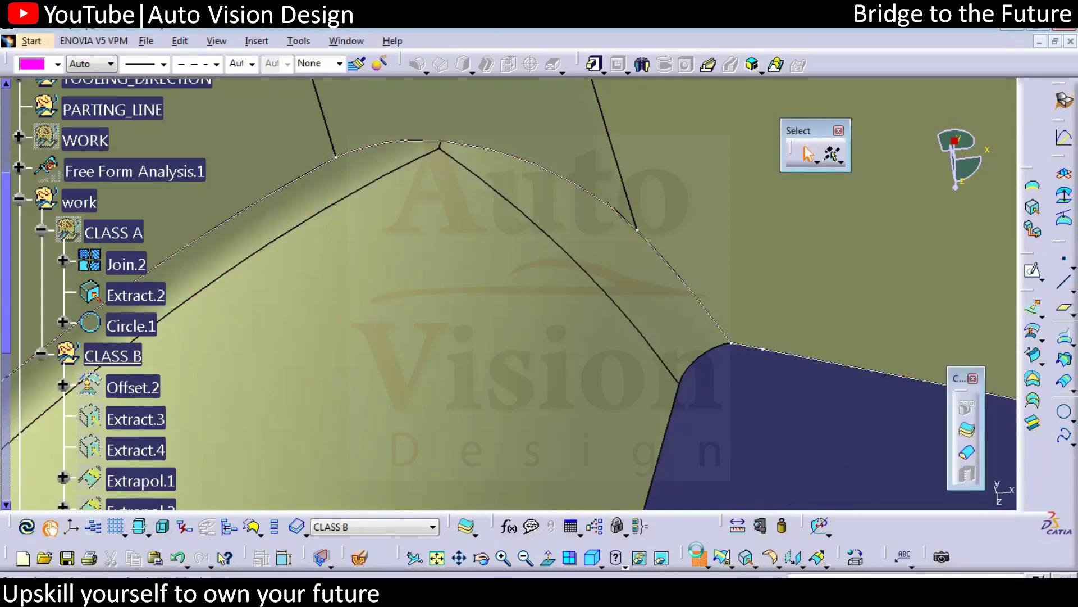
{"action": "left_click", "coordinate": [382, 177]}
{"action": "left_click", "coordinate": [694, 360]}
{"action": "left_click", "coordinate": [836, 454]}
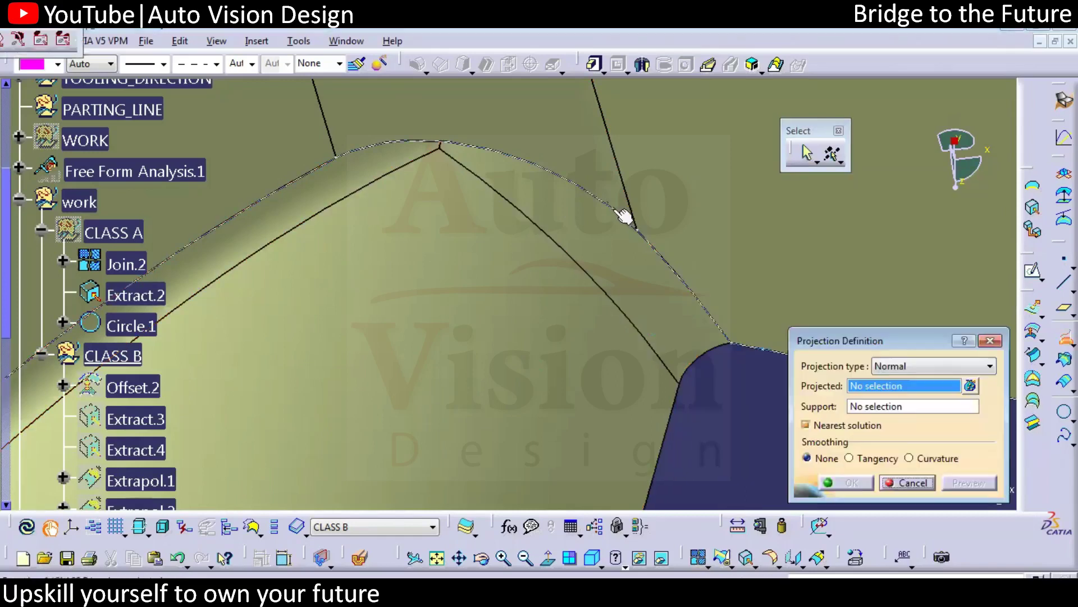
Project Boundary.1 onto Join.3 along the normal with nearest solution and no smoothing, and hide the original boundary
{"action": "left_click", "coordinate": [851, 483]}
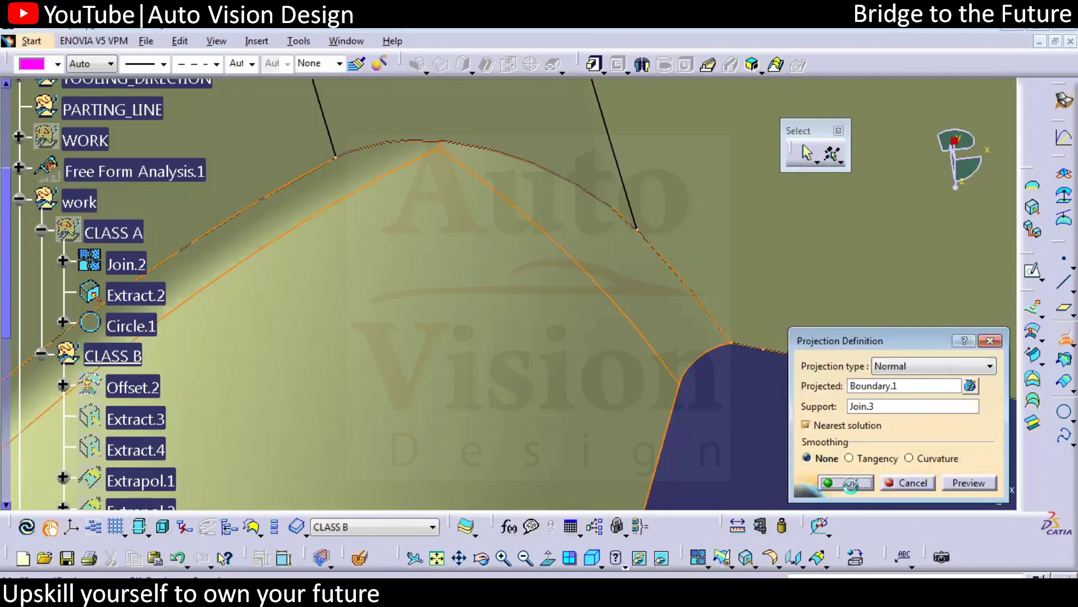
{"action": "right_click", "coordinate": [522, 159]}
{"action": "left_click", "coordinate": [568, 169]}
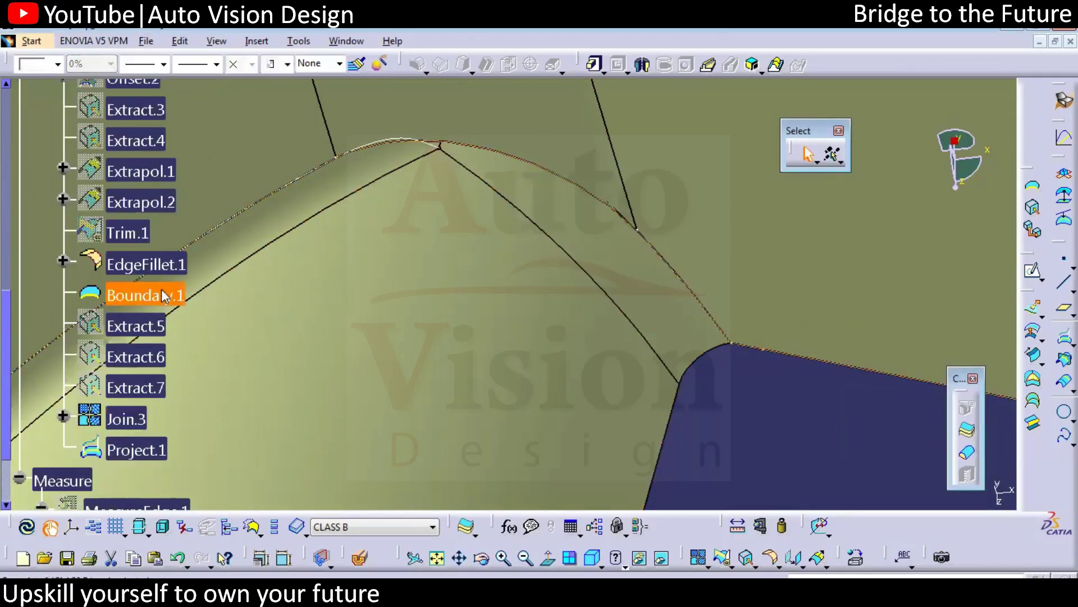
{"action": "left_click", "coordinate": [146, 448]}
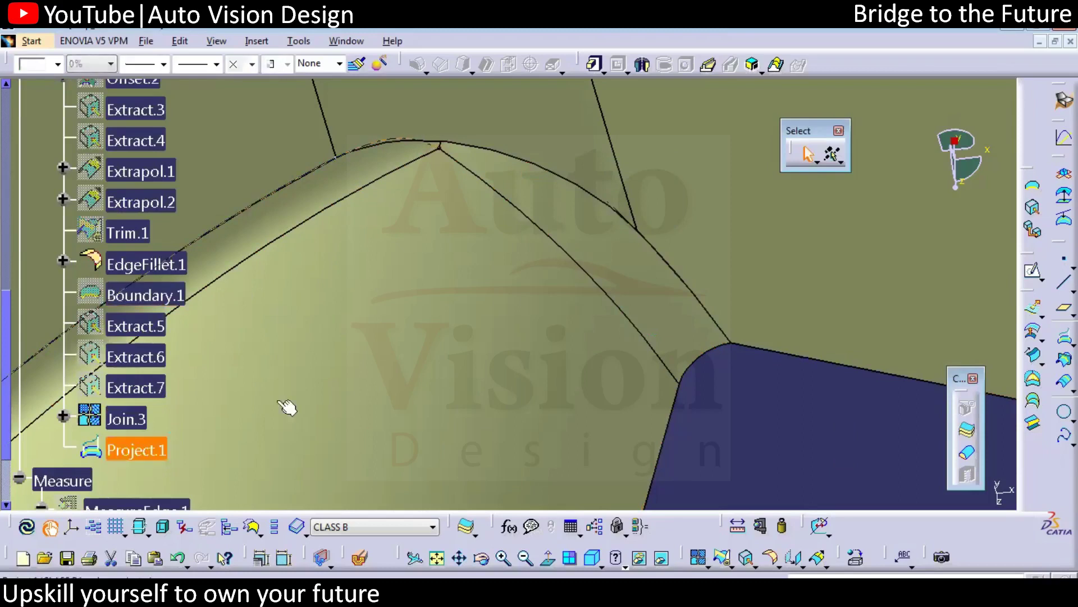
Hide the projected boundary curve at the rounded corner
{"action": "left_click", "coordinate": [797, 450]}
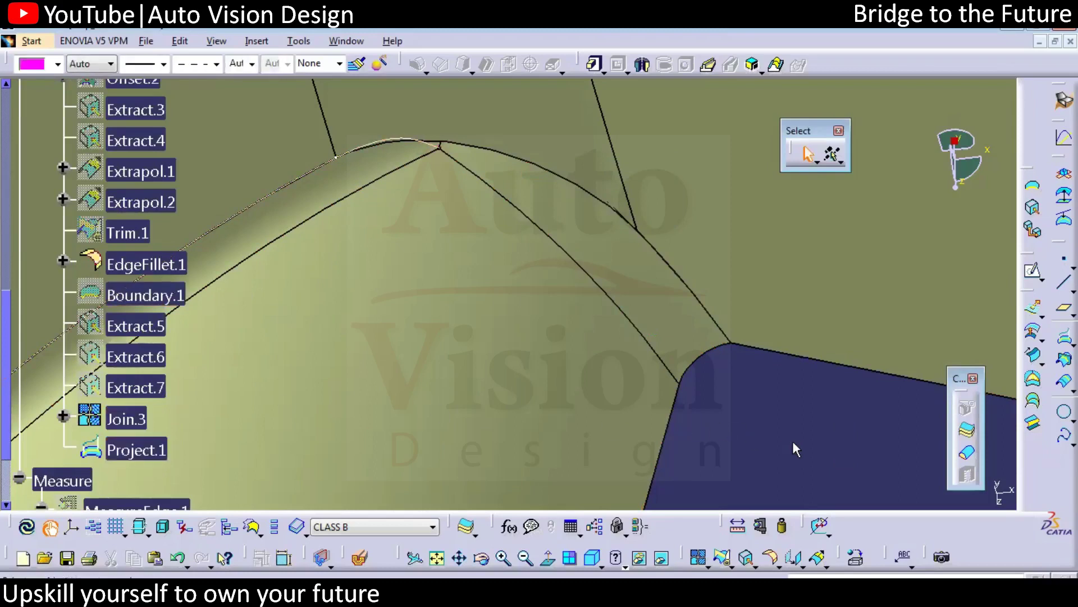
{"action": "right_click", "coordinate": [430, 147]}
{"action": "left_click", "coordinate": [432, 145]}
{"action": "middle_click_drag", "start_coordinate": [495, 319], "coordinate": [399, 268]}
Change the colour of the EdgeFillet.1 surface to cyan
{"action": "left_click", "coordinate": [398, 268]}
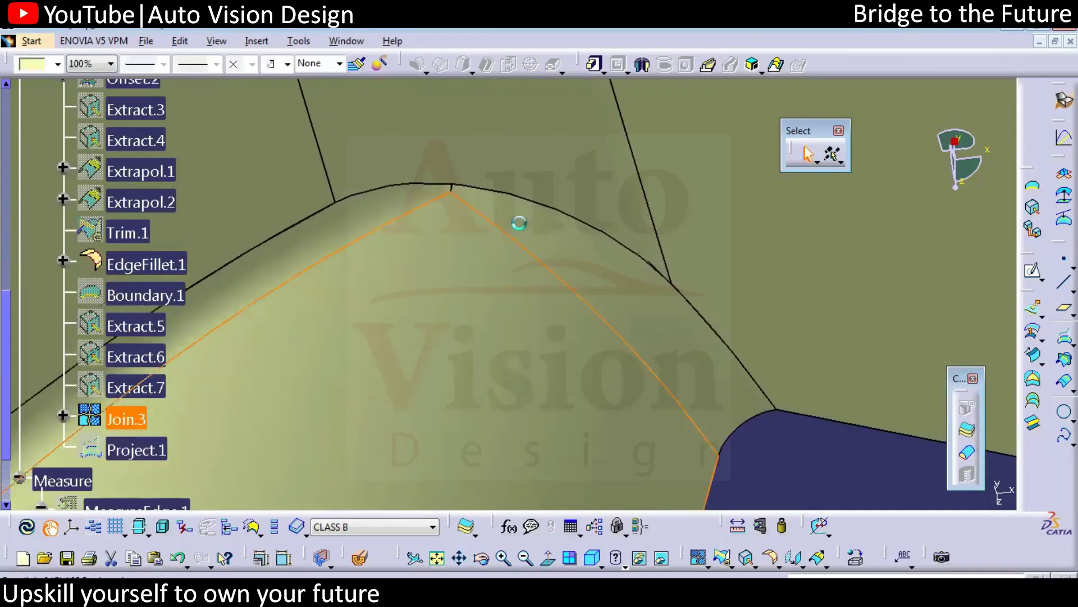
{"action": "left_click", "coordinate": [506, 233]}
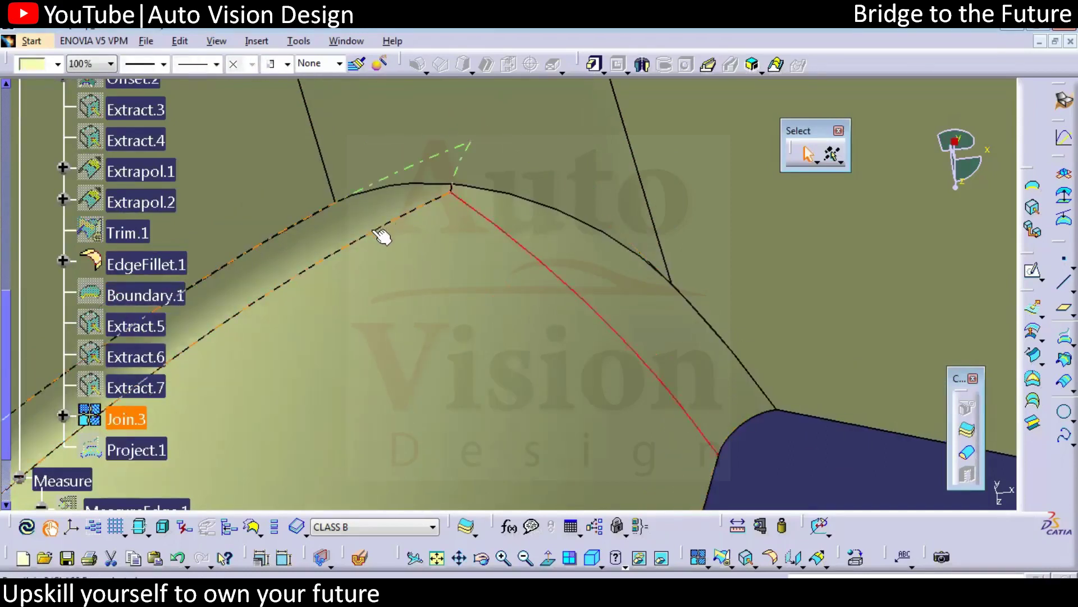
{"action": "left_click", "coordinate": [56, 64]}
{"action": "left_click", "coordinate": [43, 306]}
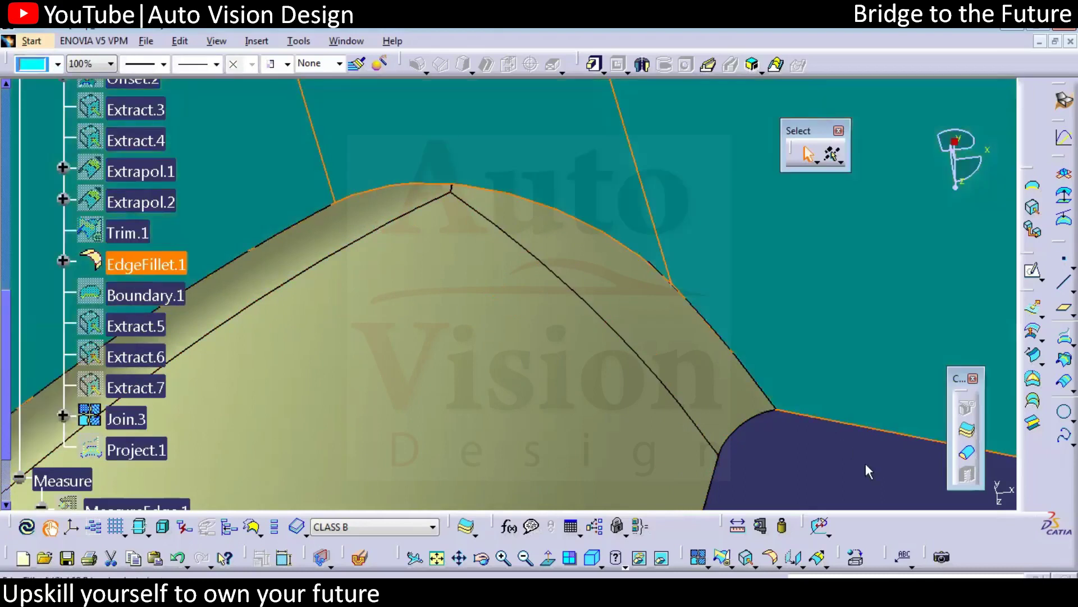
{"action": "left_click", "coordinate": [867, 466]}
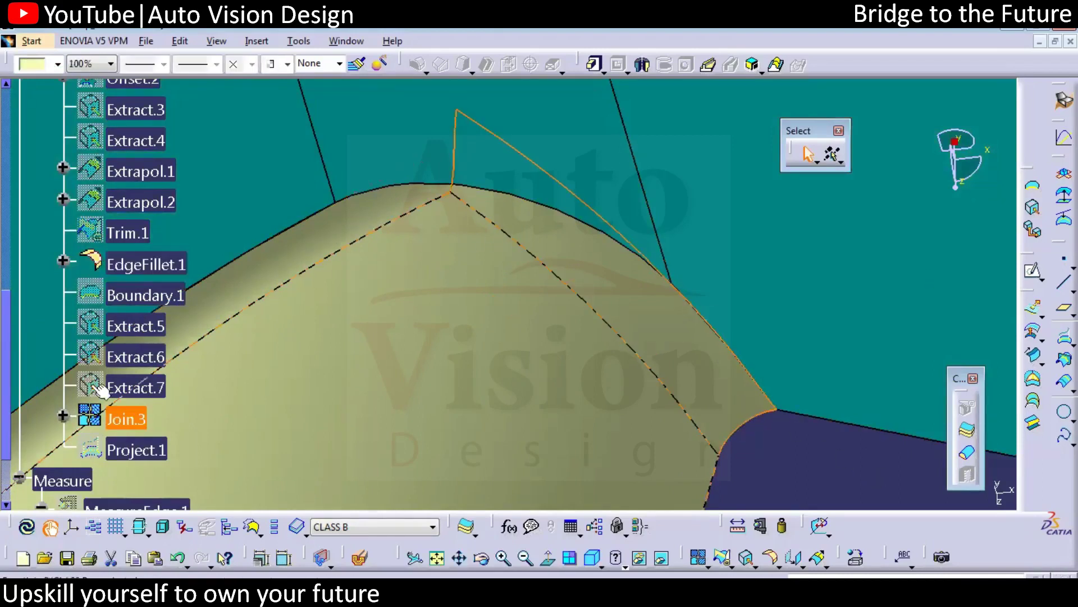
Hide Join.3 and show the extracted face Extract.7 in its place
{"action": "left_click", "coordinate": [132, 418]}
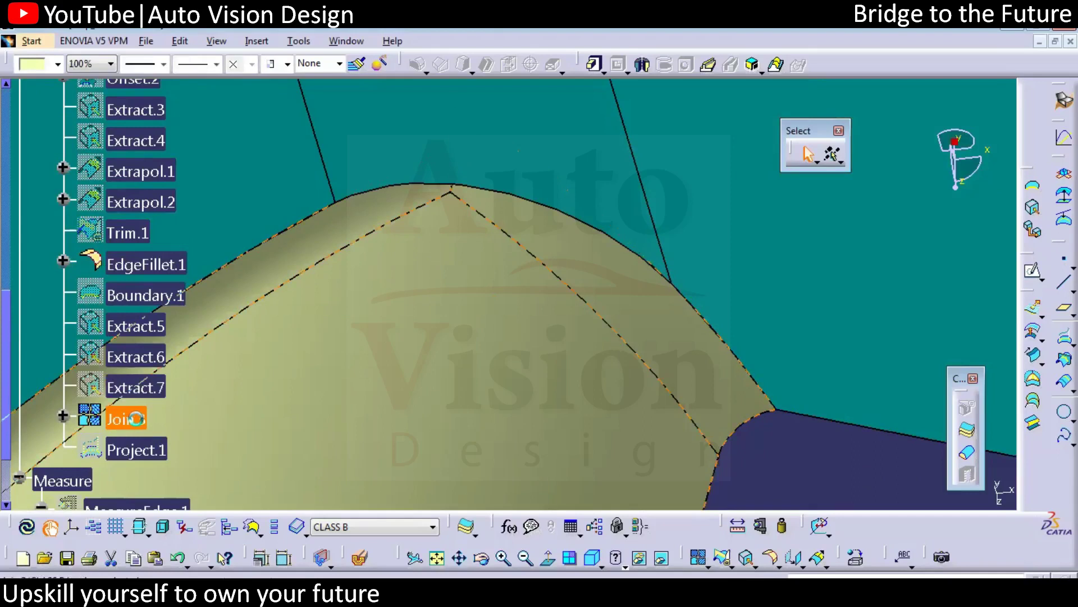
{"action": "left_click", "coordinate": [652, 304]}
Place a point on each of Extract.7's two edges meeting at the corner, at length ratios of about 0.56 and 0.08 from the corner
{"action": "left_click", "coordinate": [1064, 260]}
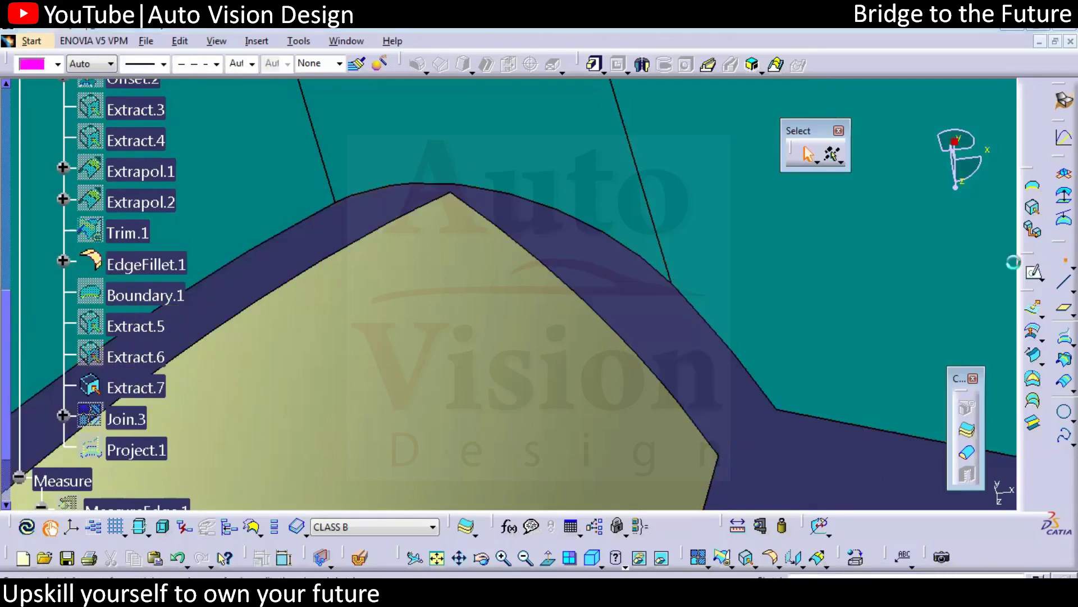
{"action": "left_click", "coordinate": [606, 320]}
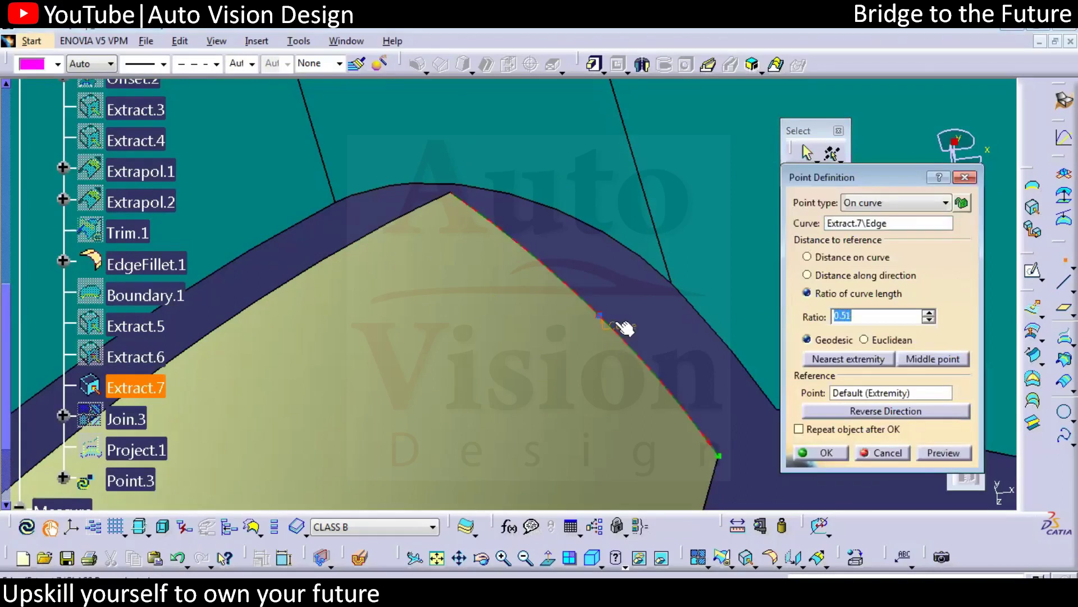
{"action": "left_click", "coordinate": [821, 415]}
{"action": "left_click", "coordinate": [678, 291]}
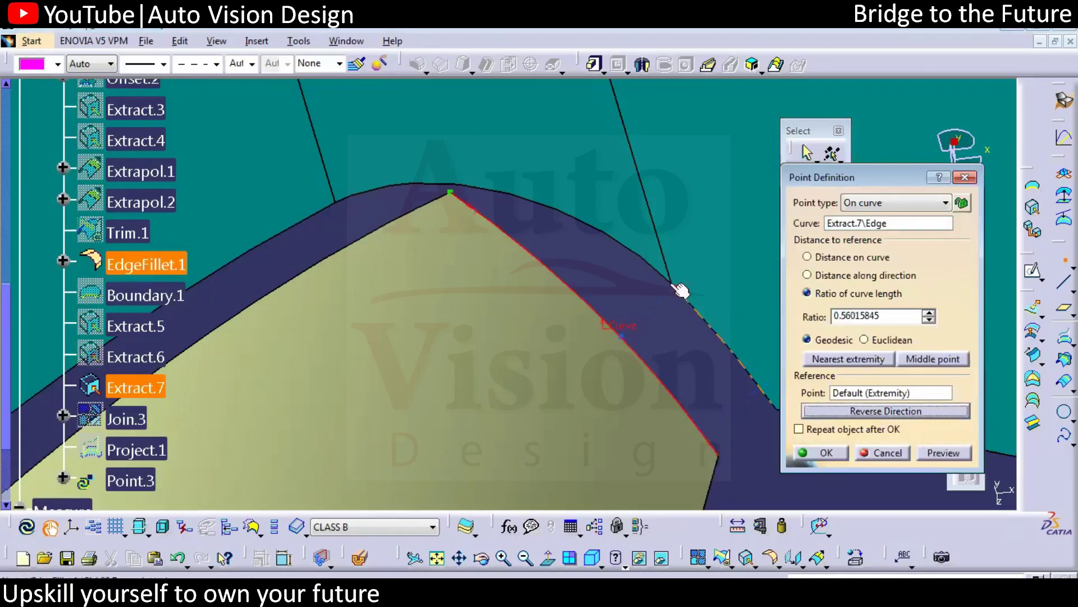
{"action": "left_click", "coordinate": [832, 450]}
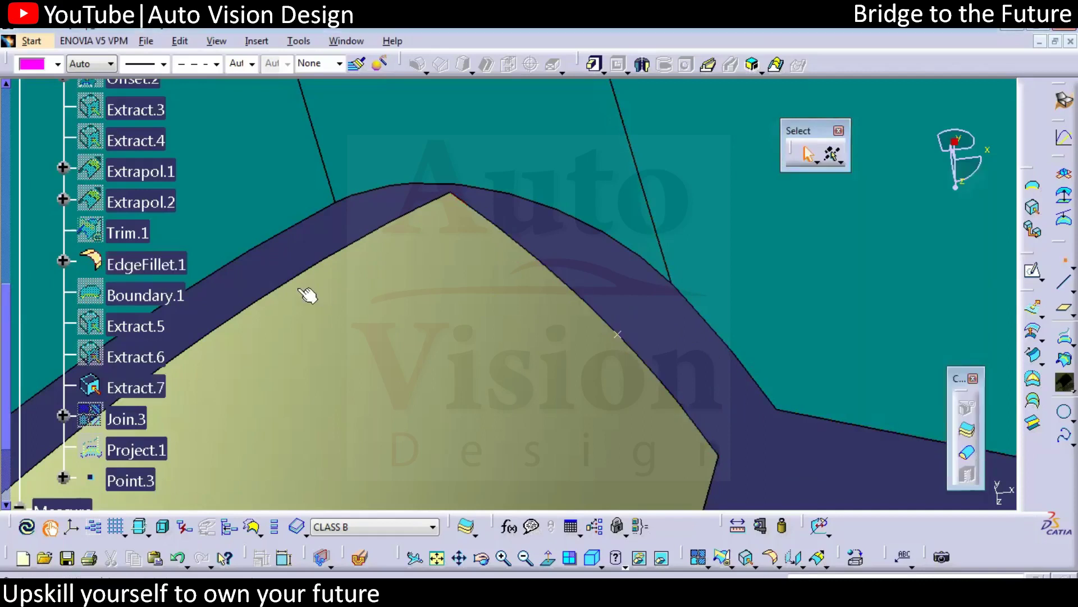
{"action": "left_click", "coordinate": [343, 206]}
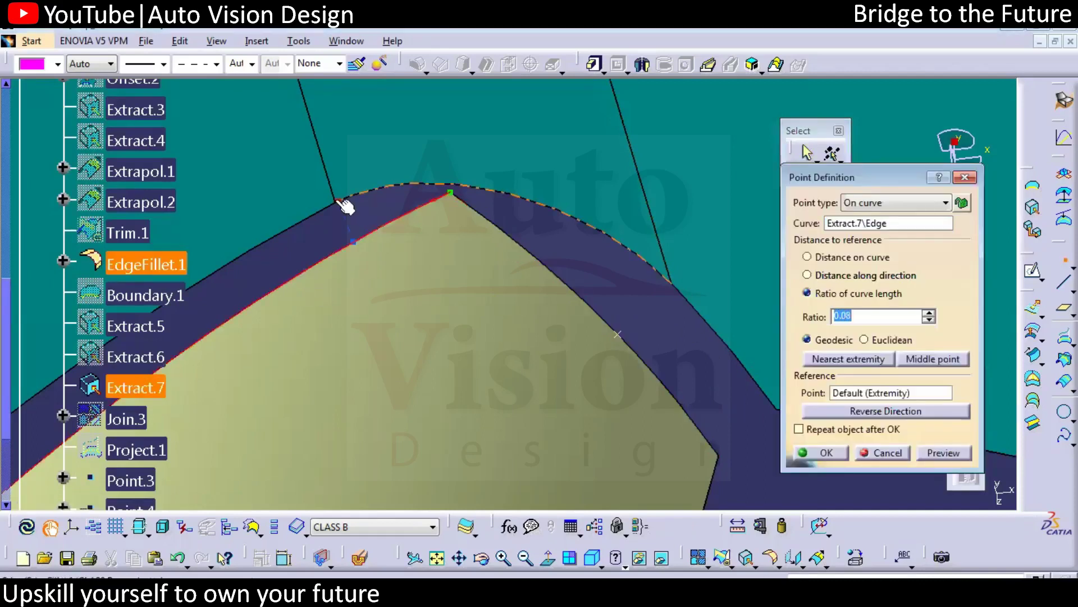
{"action": "left_click", "coordinate": [820, 452]}
Create a spline between the two edge points, tangent to Extract.7's edges at both ends, with Extract.7 as its support
{"action": "left_click", "coordinate": [1064, 438]}
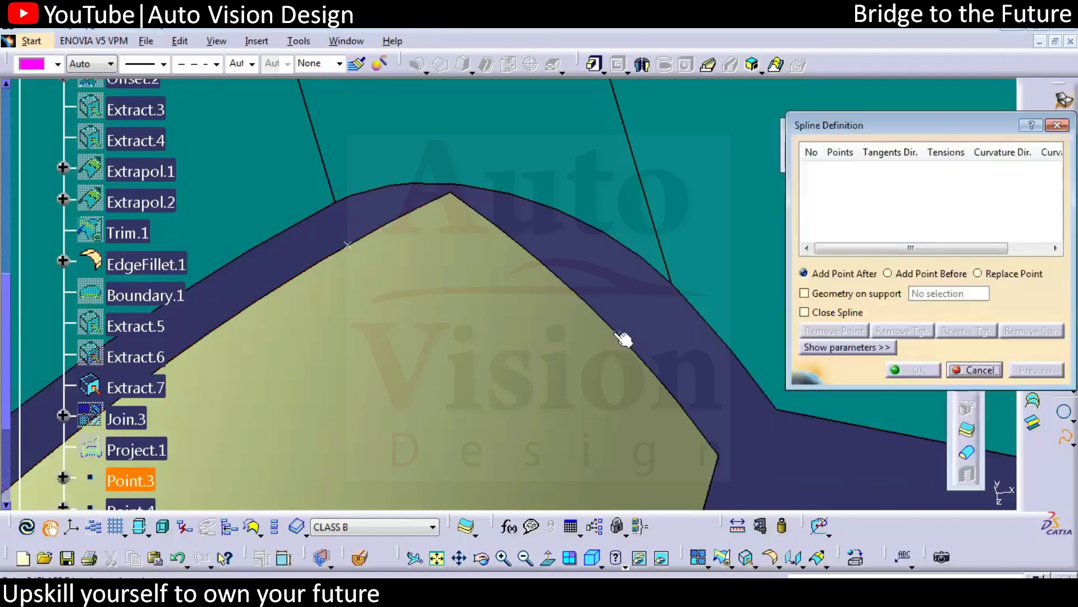
{"action": "left_click", "coordinate": [635, 353]}
{"action": "left_click", "coordinate": [349, 246]}
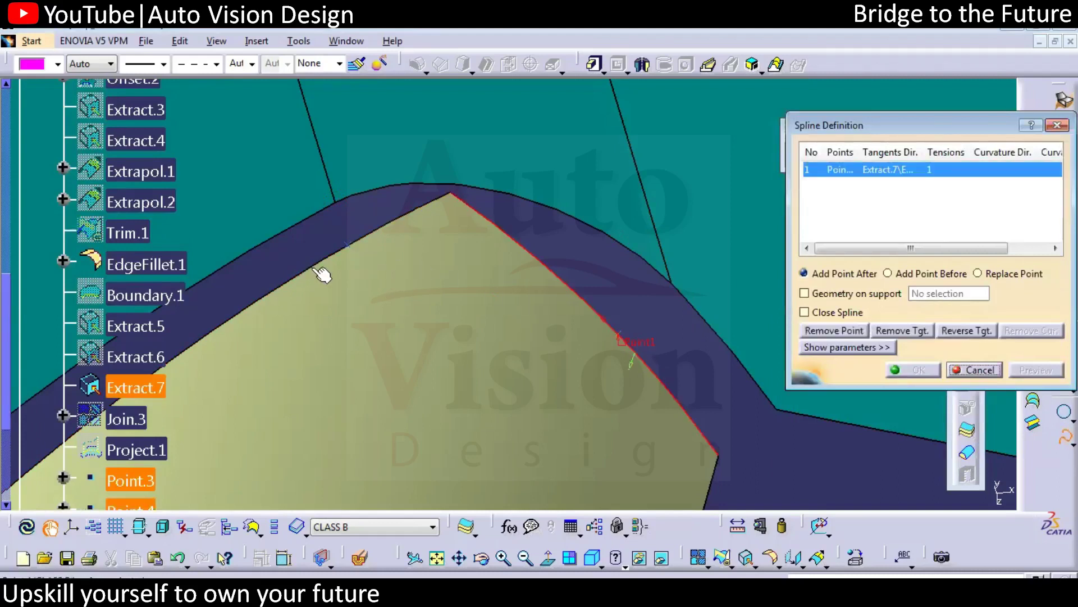
{"action": "left_click", "coordinate": [842, 295]}
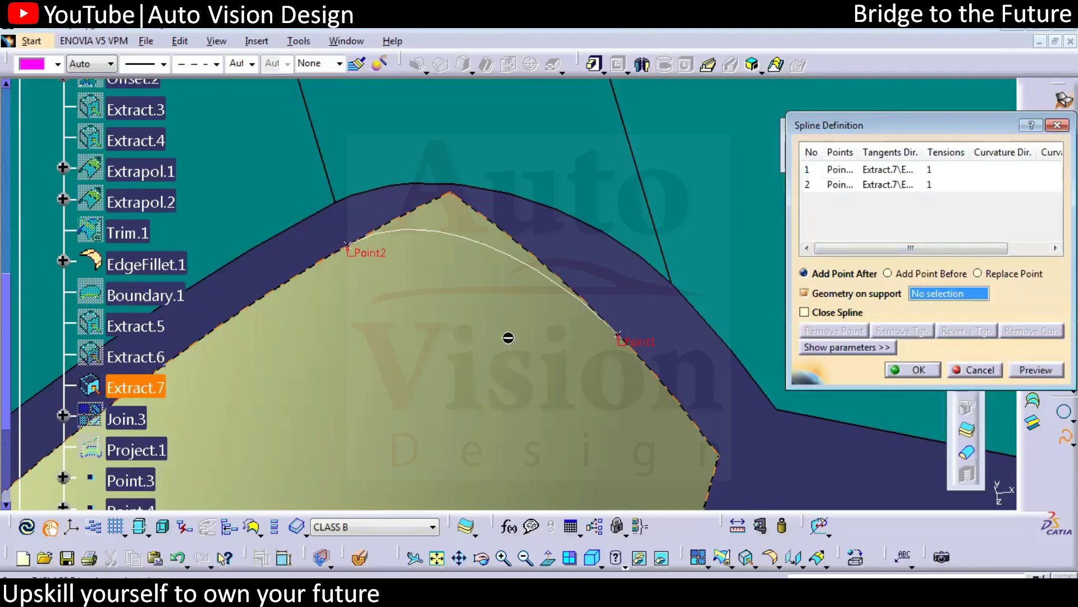
{"action": "left_click", "coordinate": [585, 337]}
{"action": "left_click", "coordinate": [914, 369]}
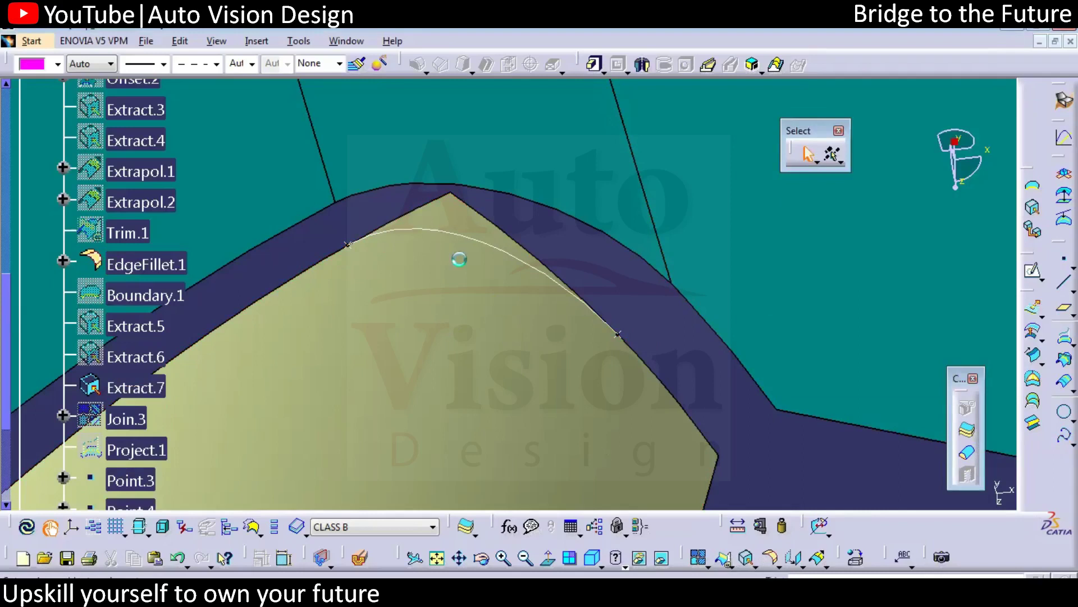
Split Extract.7 with the spline to cut off the sharp corner tip, and hide the spline and its points
{"action": "left_click", "coordinate": [478, 241]}
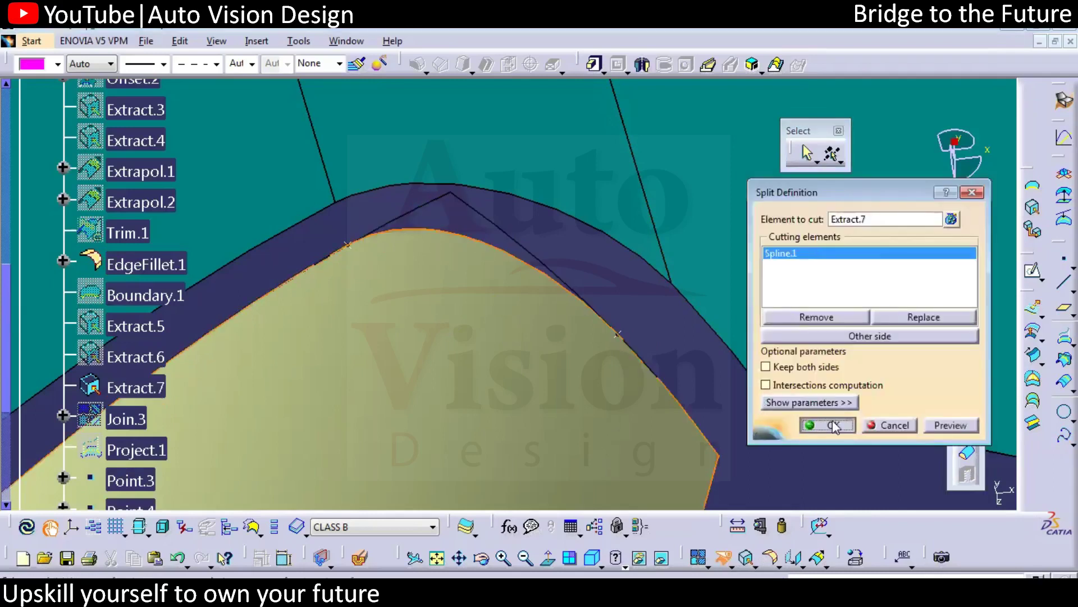
{"action": "left_click", "coordinate": [832, 425]}
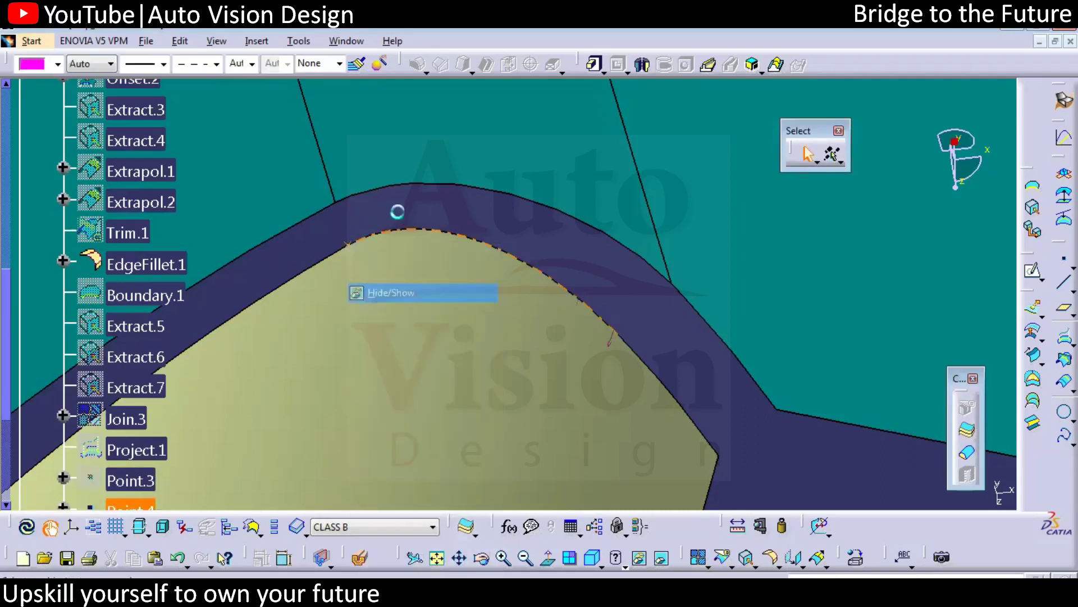
Show Offset.2 temporarily to compare its corner edges with the split face, and hide it again
{"action": "left_click_drag", "start_coordinate": [3, 321], "coordinate": [4, 260]}
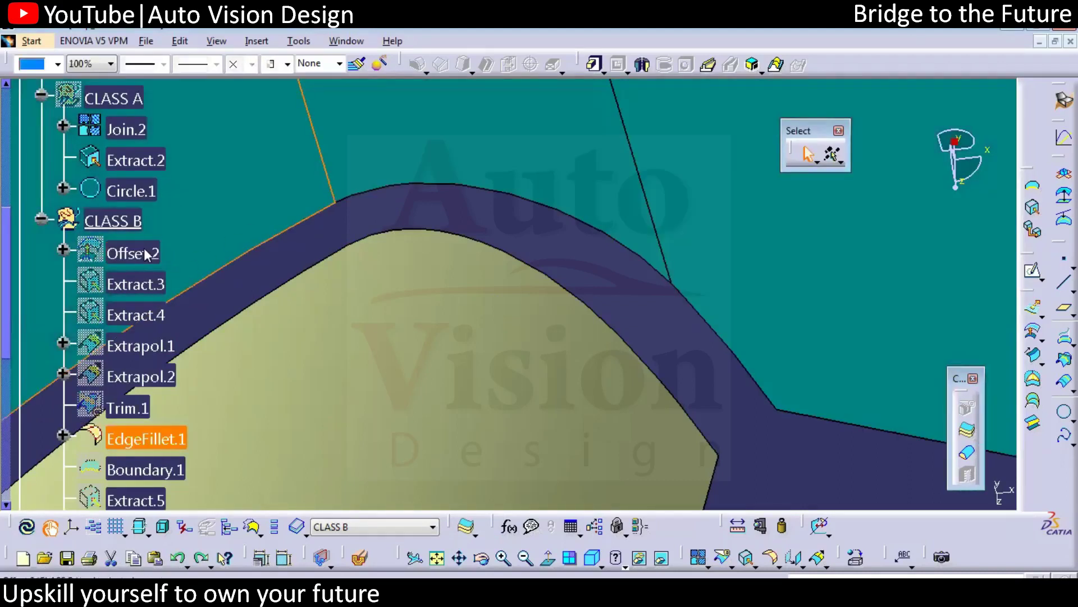
{"action": "right_click", "coordinate": [144, 249]}
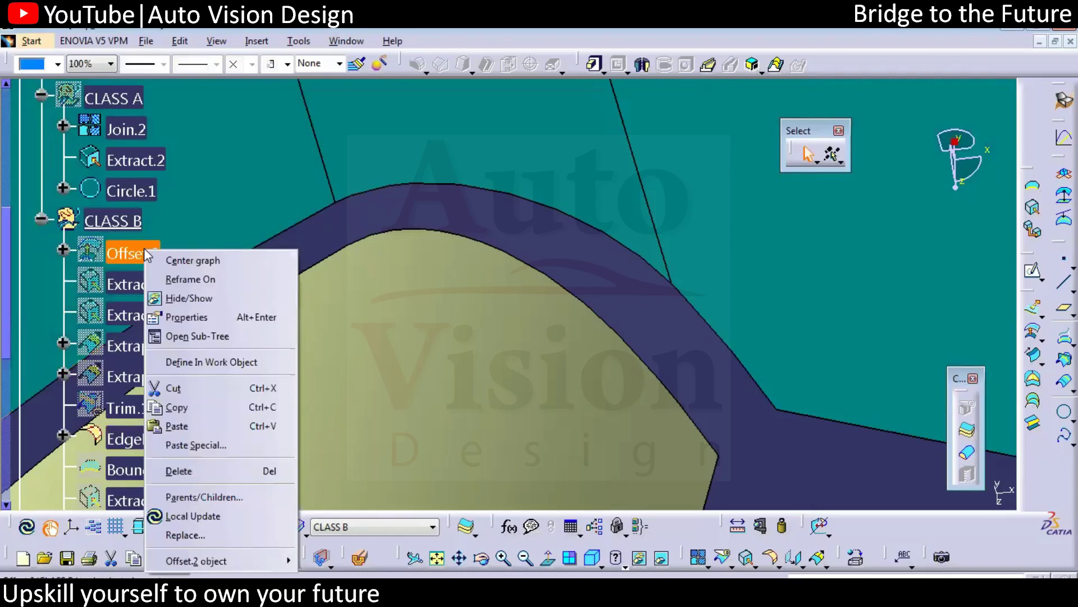
{"action": "left_click", "coordinate": [188, 298]}
{"action": "right_click", "coordinate": [145, 251]}
{"action": "key", "text": "Escape"}
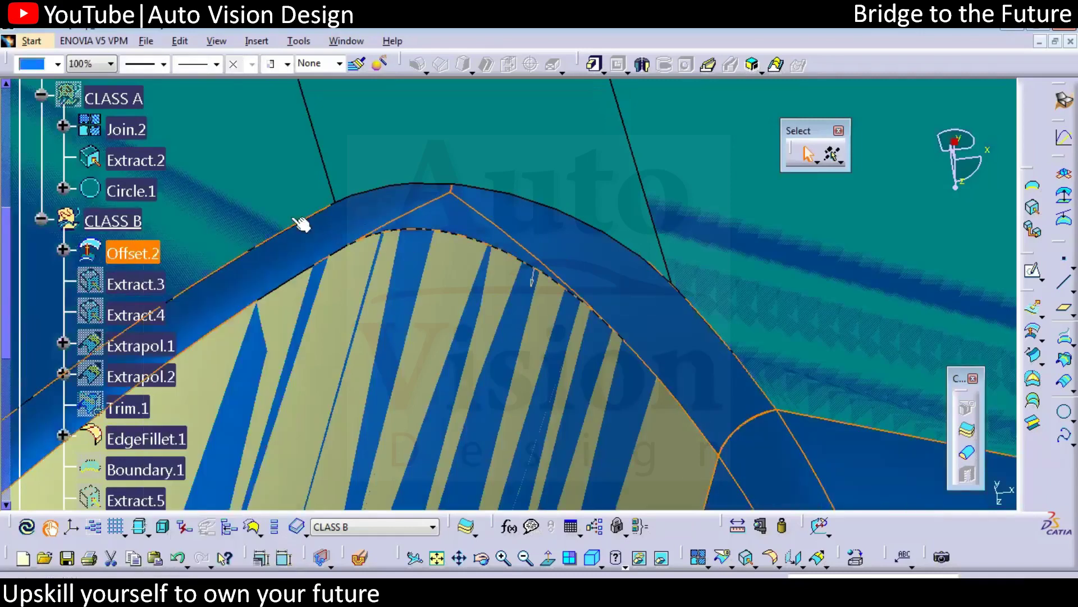
{"action": "right_click", "coordinate": [133, 256]}
{"action": "left_click", "coordinate": [520, 321]}
{"action": "middle_click_drag", "start_coordinate": [517, 383], "coordinate": [484, 329]}
{"action": "middle_click_drag", "start_coordinate": [668, 342], "coordinate": [667, 455]}
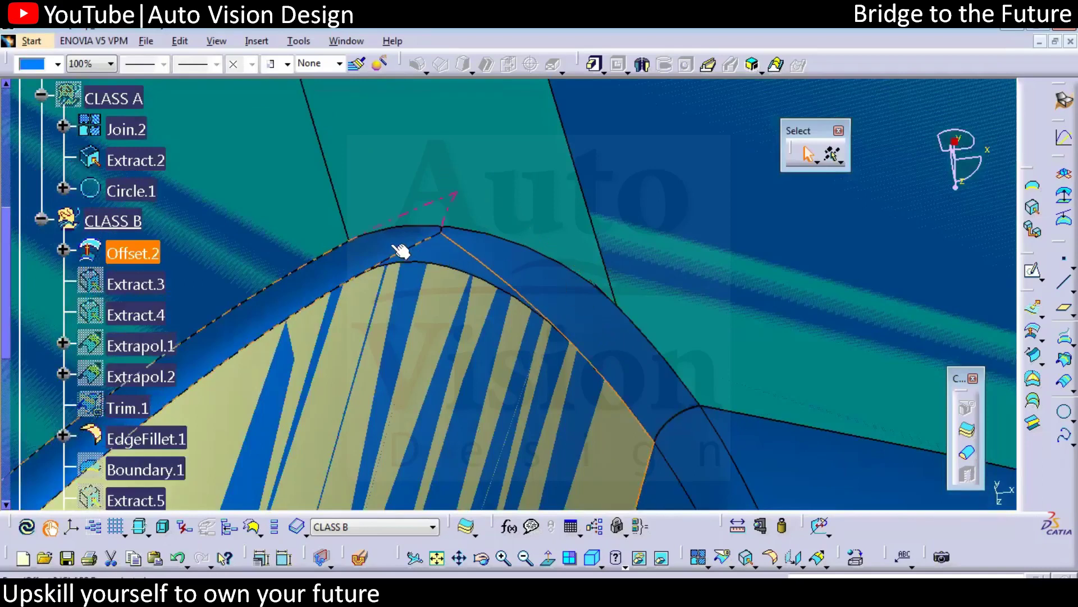
{"action": "mouse_move", "coordinate": [409, 328]}
{"action": "middle_mouse_down"}
{"action": "mouse_move", "coordinate": [524, 250]}
{"action": "mouse_move", "coordinate": [393, 219]}
{"action": "middle_mouse_up"}
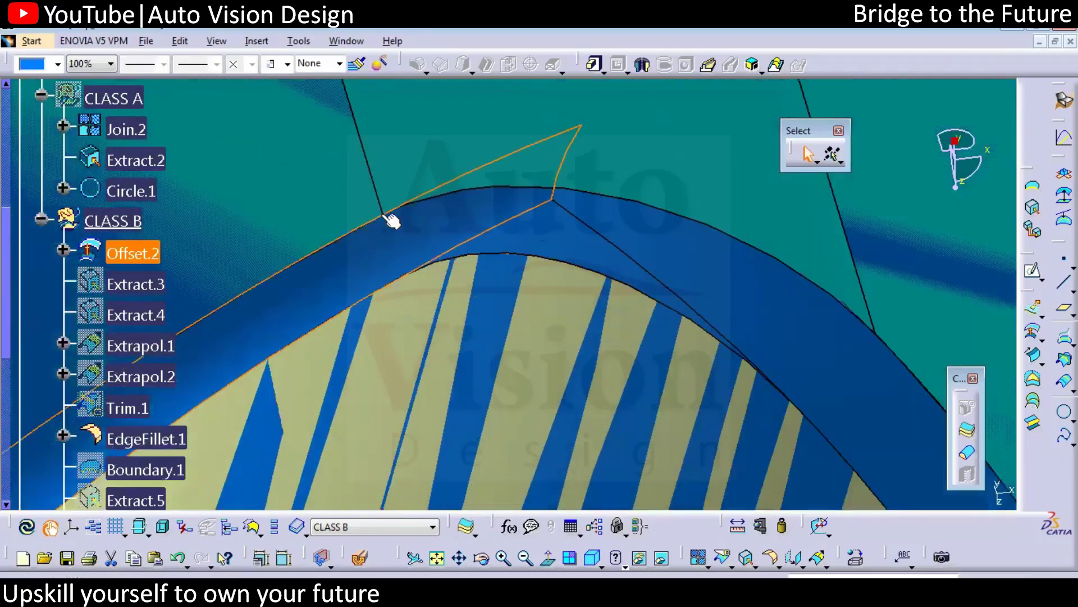
{"action": "left_click", "coordinate": [531, 243]}
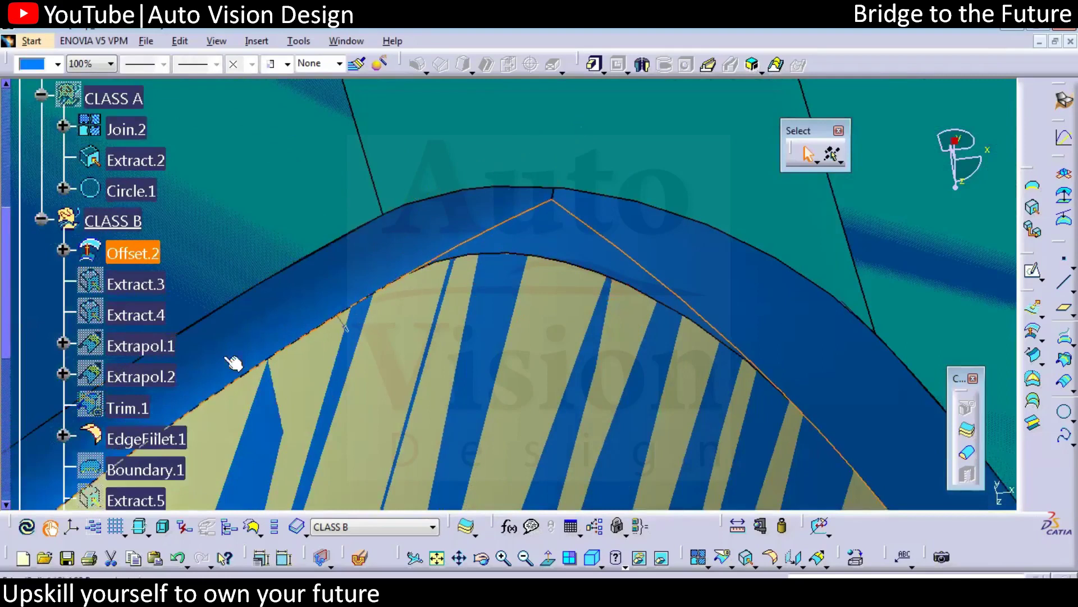
{"action": "left_click", "coordinate": [147, 258]}
{"action": "key", "text": "space"}
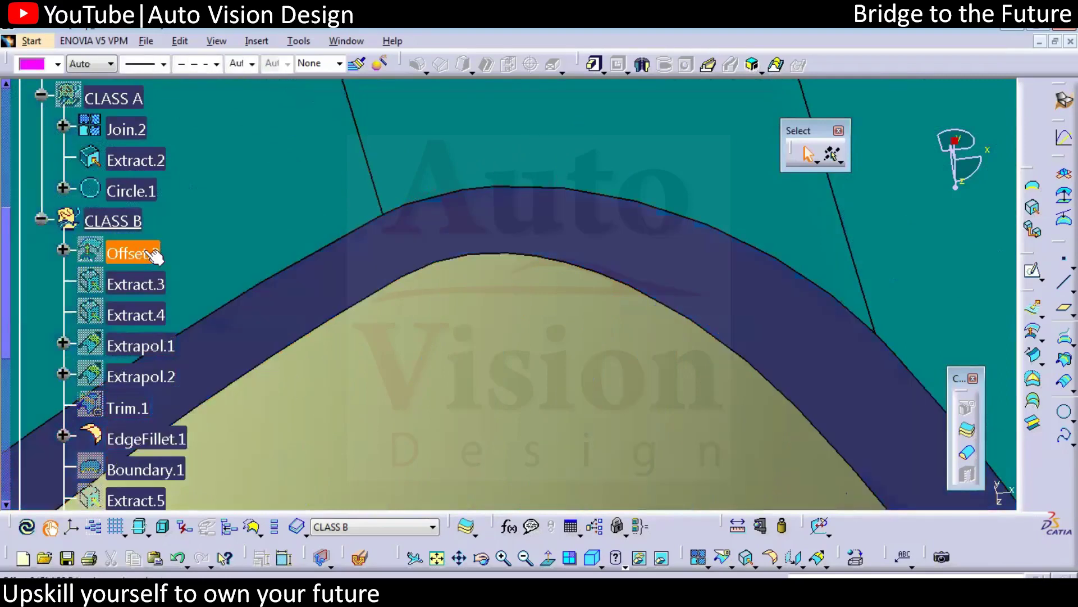
Show the extracted face Extract.6 to examine how it meets the rounded edge of Split.1
{"action": "right_click", "coordinate": [467, 350]}
{"action": "left_click", "coordinate": [507, 38]}
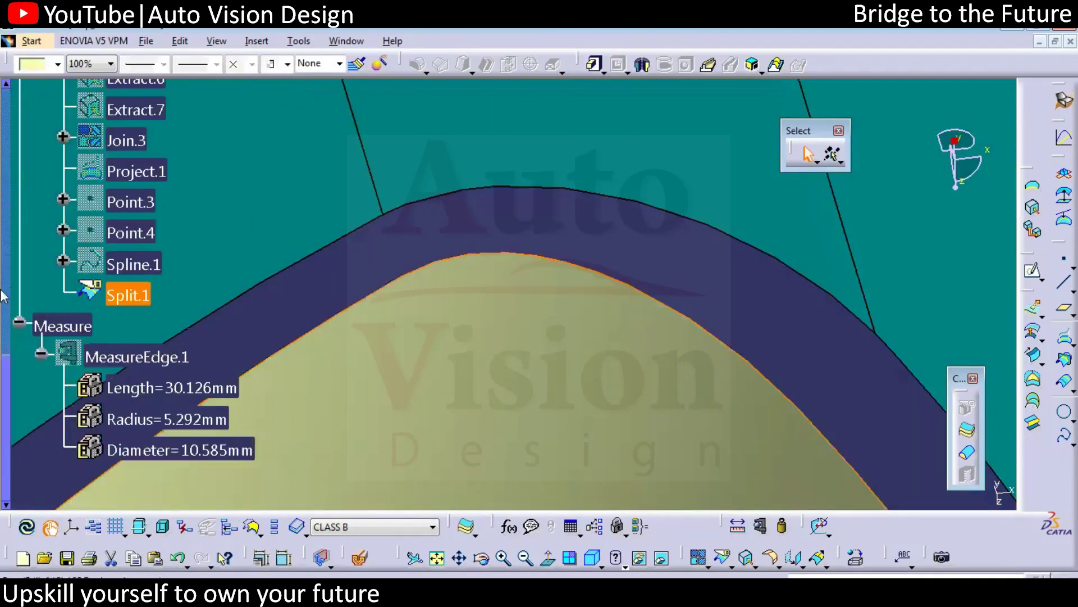
{"action": "scroll", "coordinate": [8, 104], "scroll_direction": "up", "scroll_amount": 4}
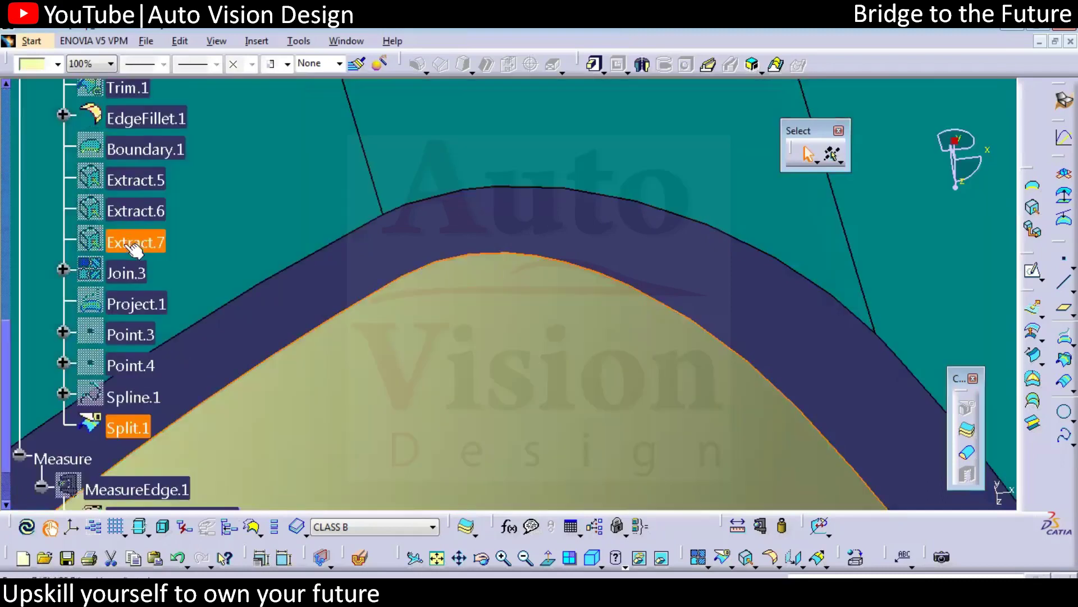
{"action": "right_click", "coordinate": [158, 212]}
{"action": "left_click", "coordinate": [160, 212]}
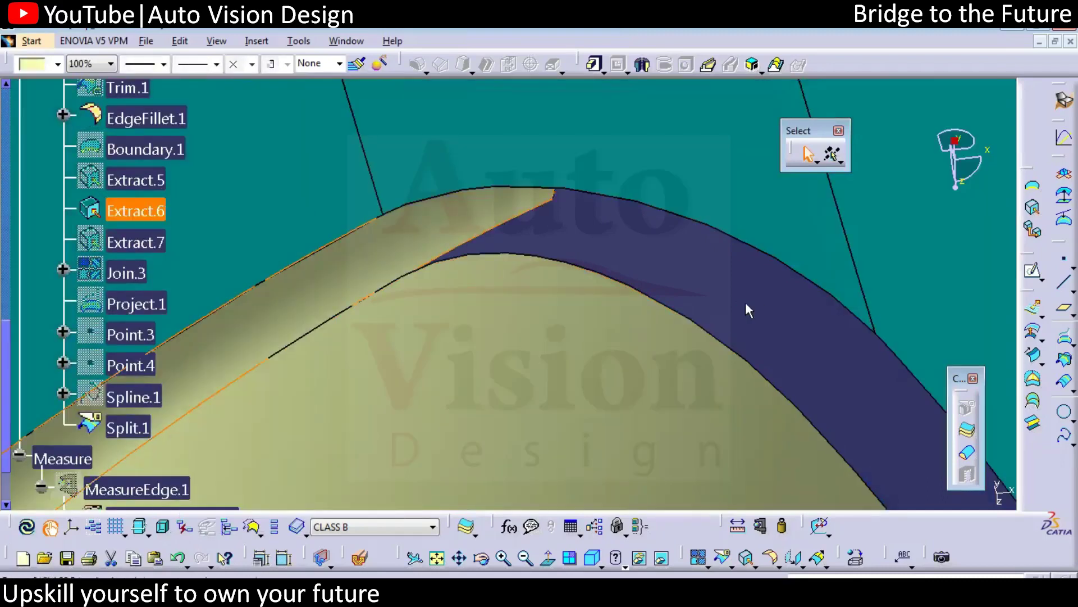
{"action": "left_click", "coordinate": [672, 273]}
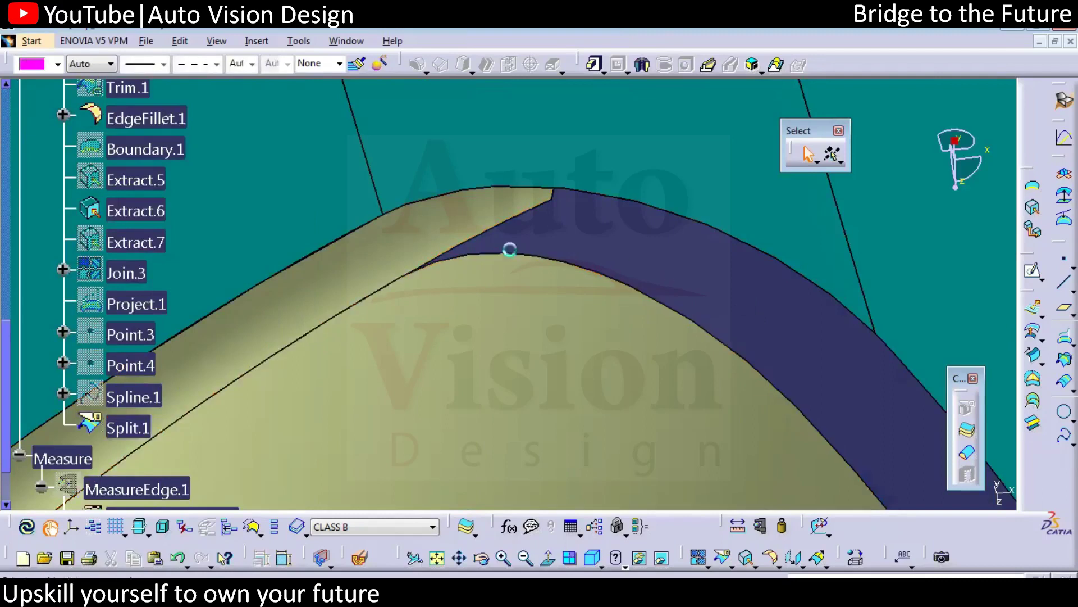
Extract the rounded corner edge of Split.1 as a curve
{"action": "left_click", "coordinate": [506, 253]}
{"action": "left_click", "coordinate": [747, 557]}
{"action": "left_click", "coordinate": [836, 177]}
{"action": "left_click", "coordinate": [118, 428]}
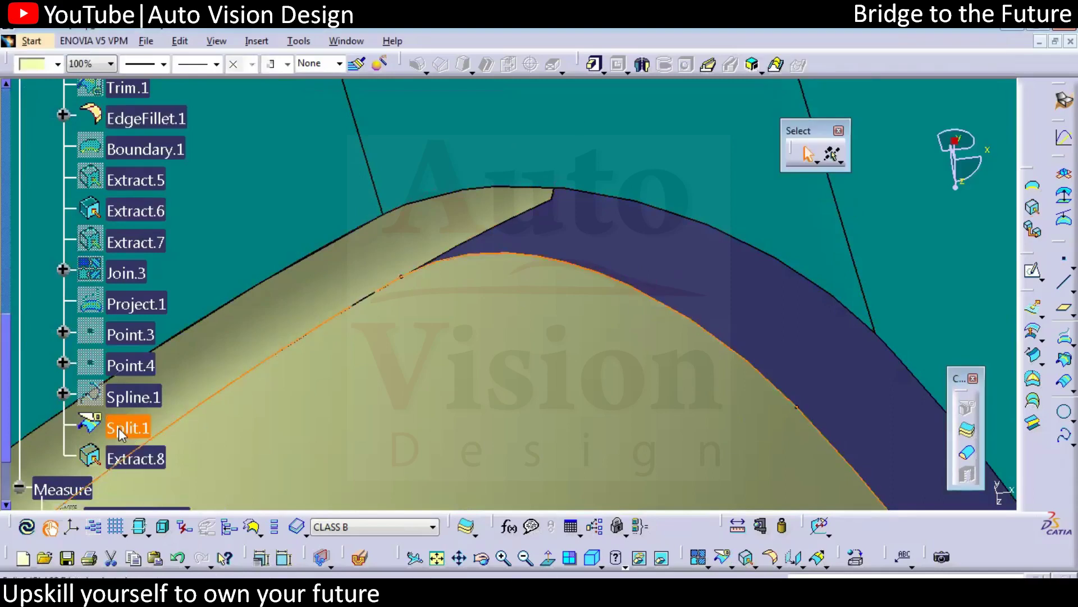
{"action": "key", "text": "space"}
{"action": "key", "text": "ctrl+z"}
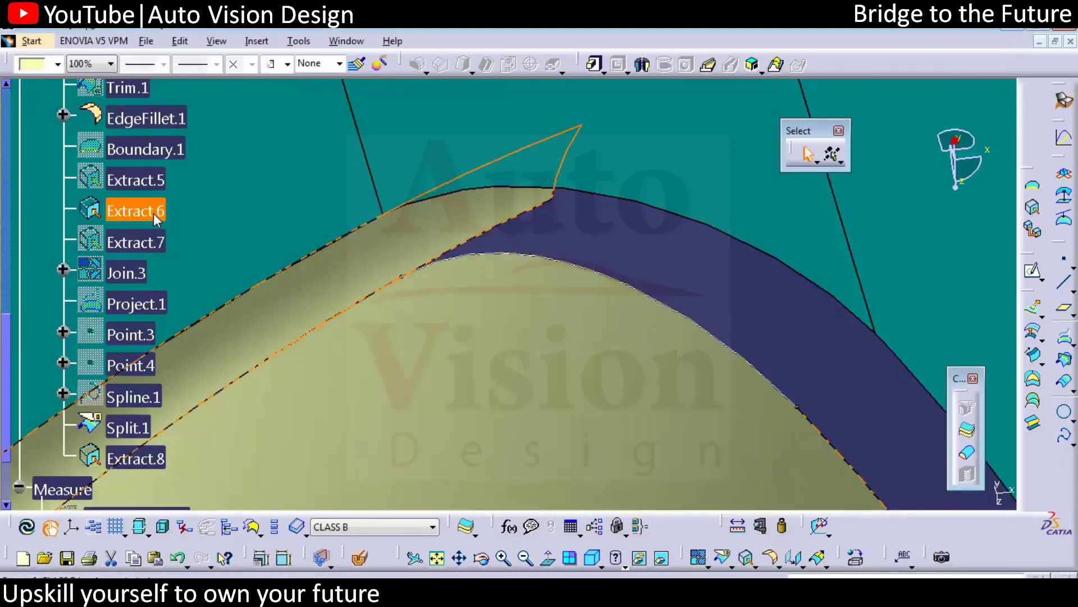
Hide Extract.6 and create a plane normal to the extracted corner curve at its end vertex on the long straight edge
{"action": "right_click", "coordinate": [150, 211]}
{"action": "left_click", "coordinate": [189, 252]}
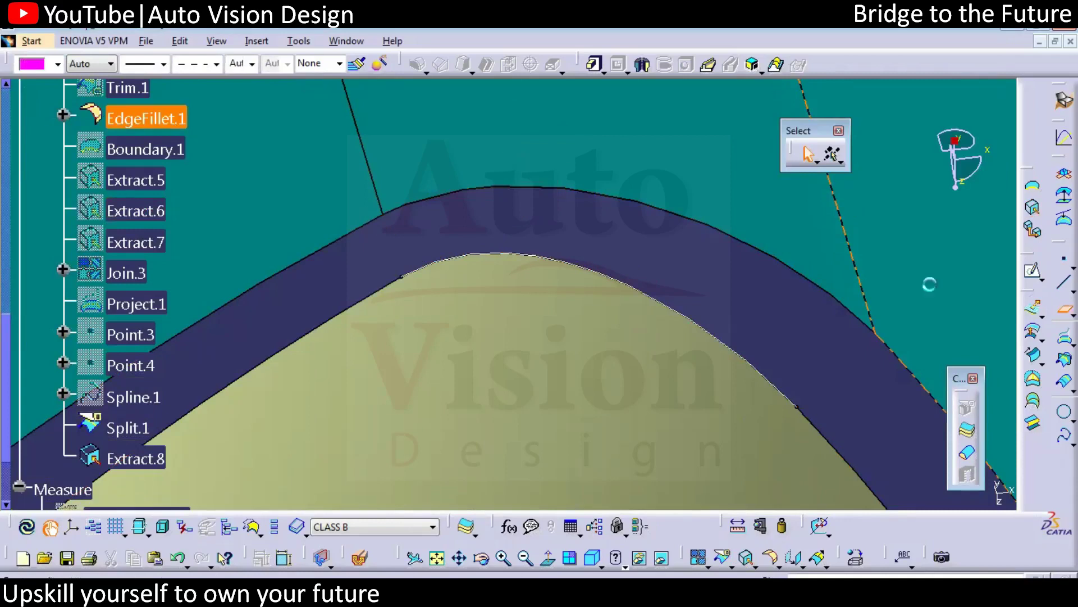
{"action": "left_click", "coordinate": [1063, 308]}
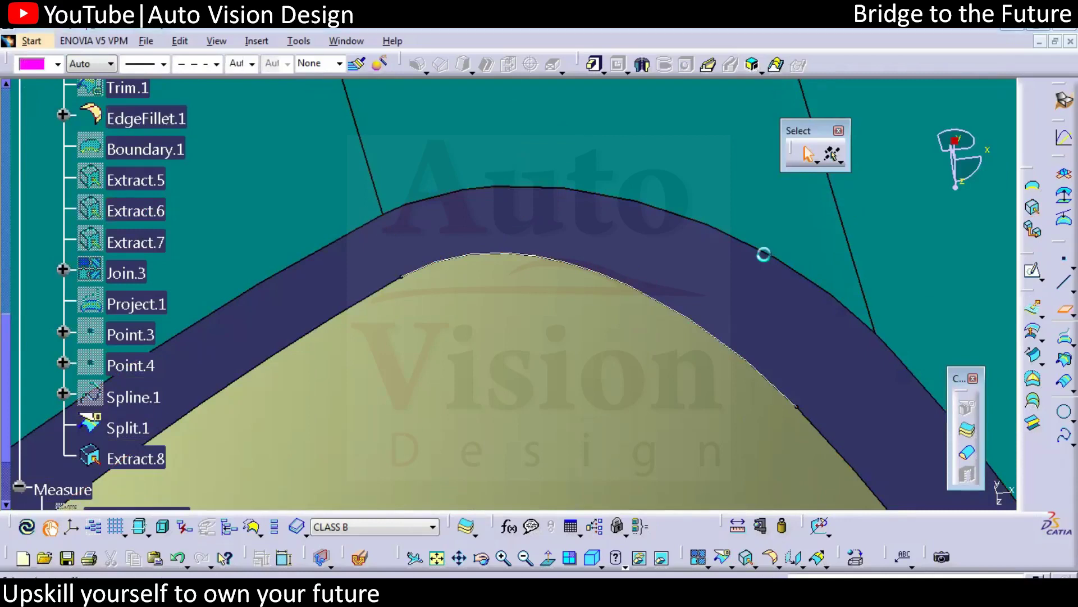
{"action": "left_click", "coordinate": [404, 278]}
{"action": "left_click", "coordinate": [402, 277]}
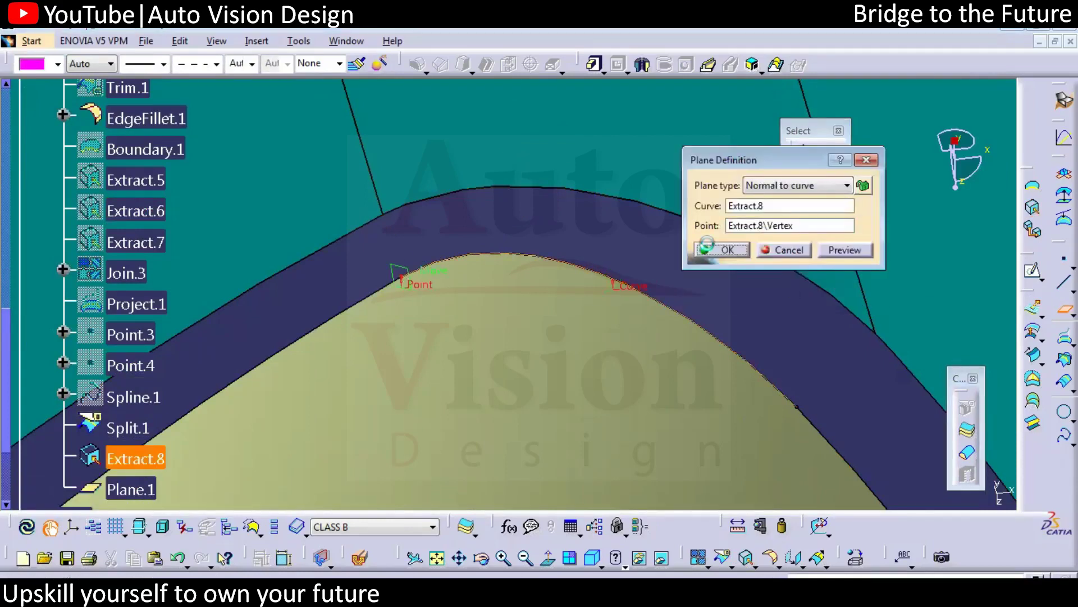
{"action": "left_click", "coordinate": [721, 250]}
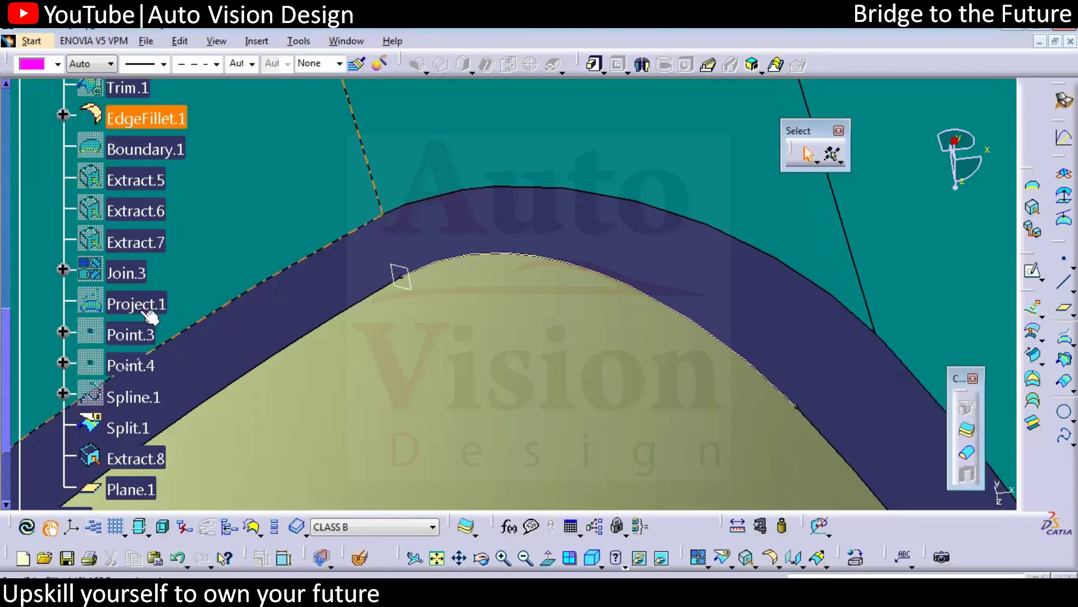
Show the extracted face Extract.5 beside the split face
{"action": "right_click", "coordinate": [134, 180]}
{"action": "left_click", "coordinate": [179, 228]}
{"action": "middle_click_drag", "start_coordinate": [561, 298], "coordinate": [472, 253]}
{"action": "left_click", "coordinate": [507, 210]}
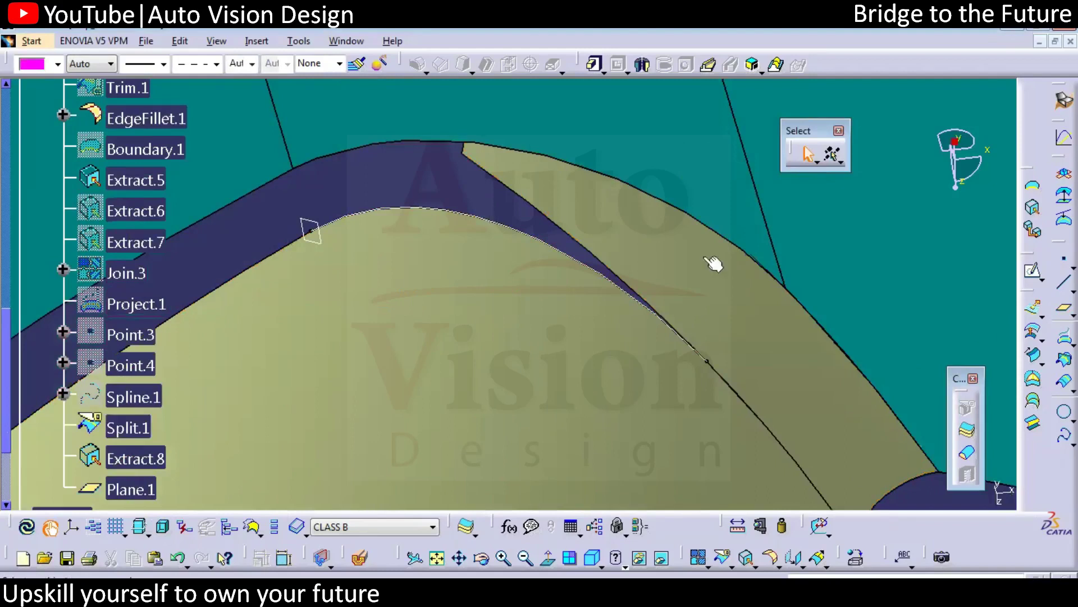
Create a plane normal to the extracted corner curve at its end vertex opposite the existing plane
{"action": "left_click", "coordinate": [1064, 308]}
{"action": "left_click", "coordinate": [640, 306]}
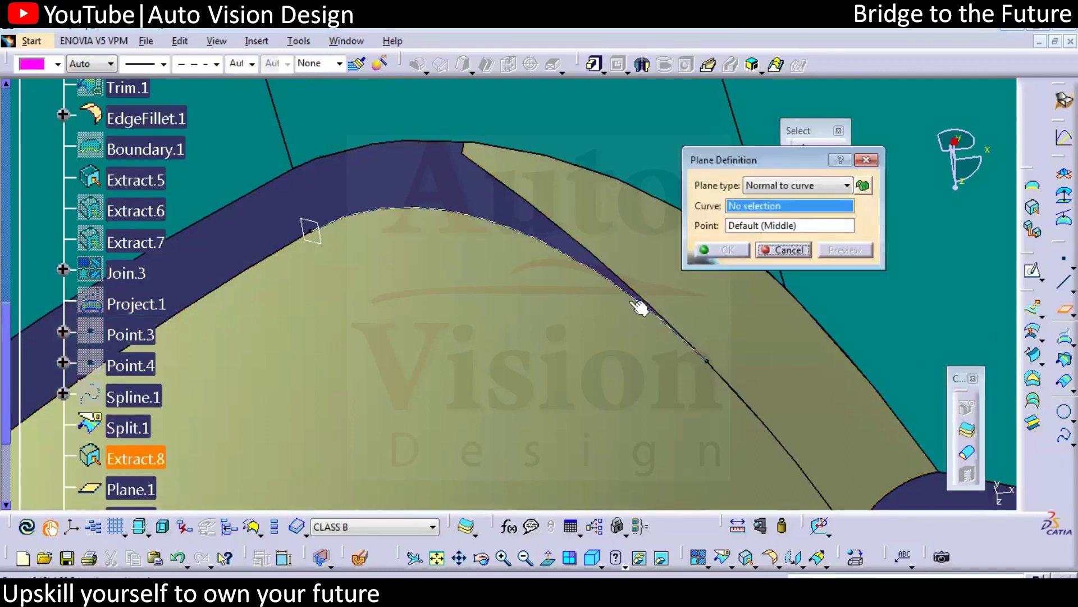
{"action": "left_click", "coordinate": [706, 363]}
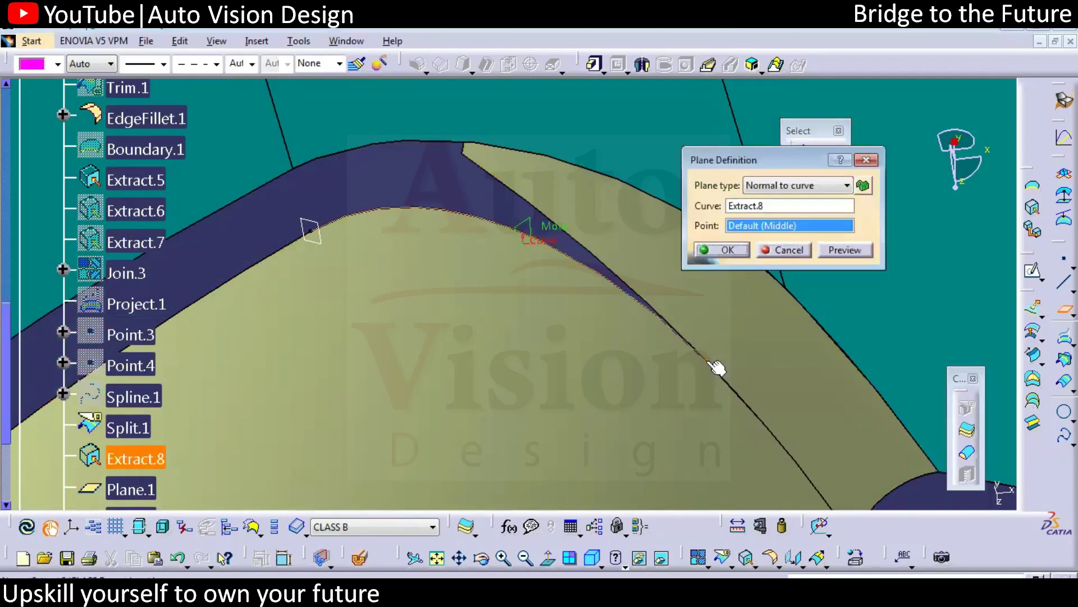
{"action": "left_click", "coordinate": [725, 250]}
Split the face Extract.5 with the new plane, keeping the portion away from the rounded corner
{"action": "middle_click_drag", "start_coordinate": [928, 499], "coordinate": [881, 441]}
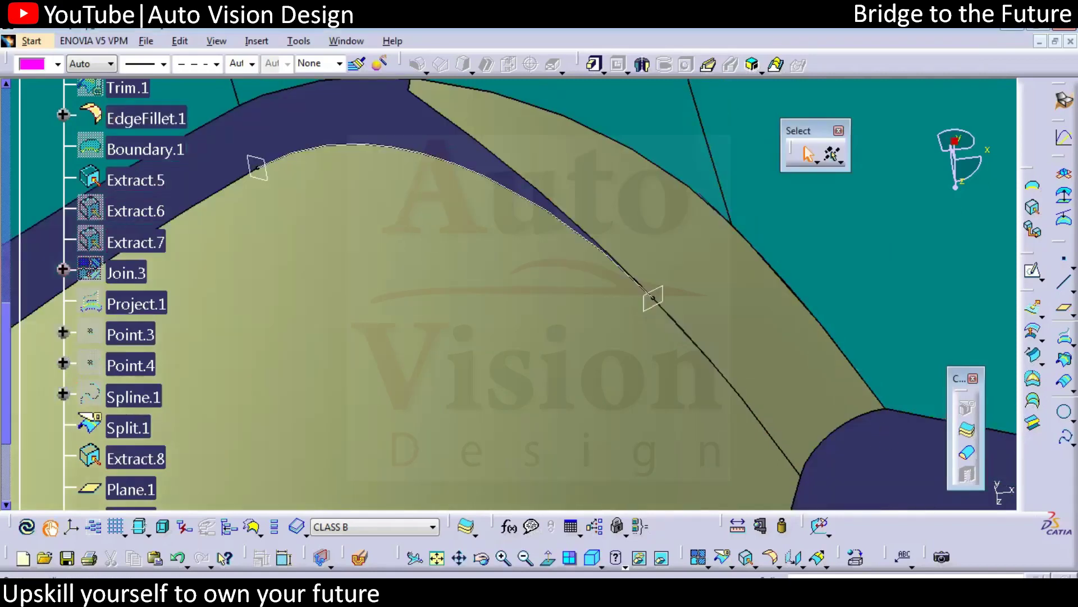
{"action": "left_click", "coordinate": [723, 559]}
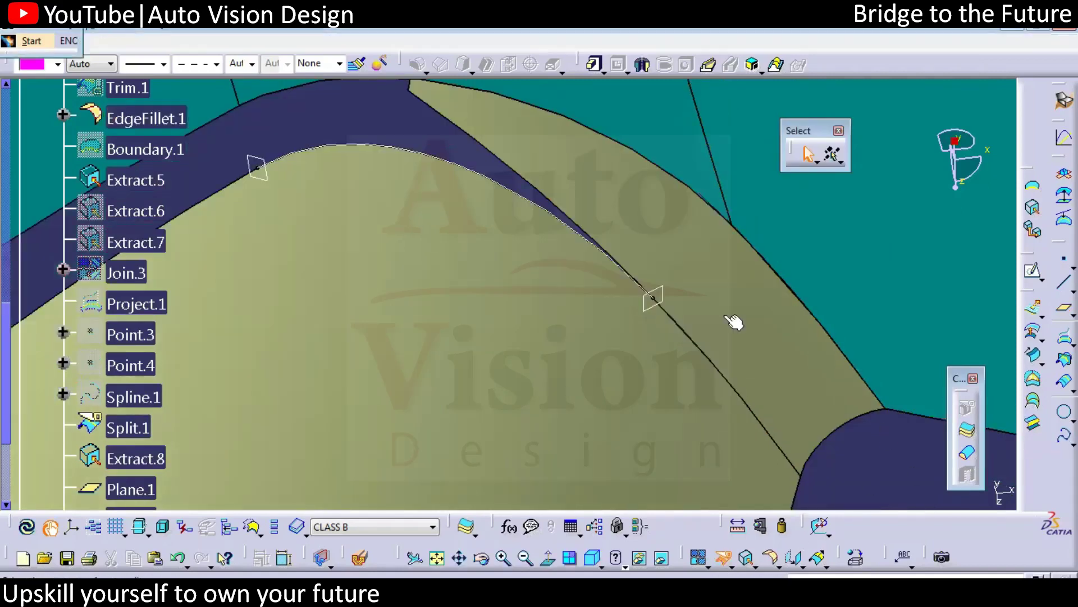
{"action": "left_click", "coordinate": [845, 425]}
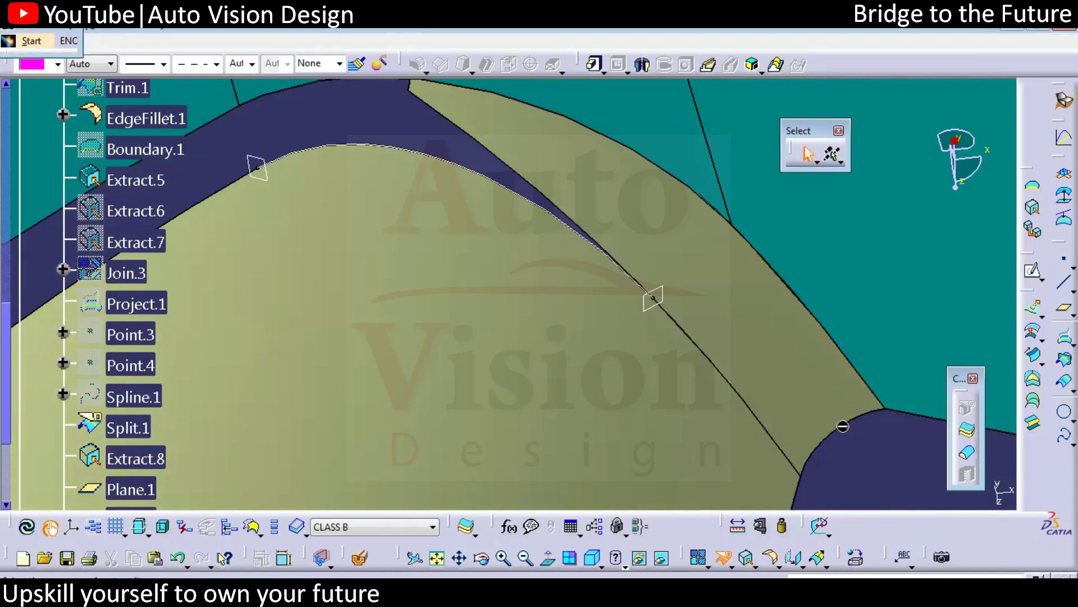
{"action": "left_click", "coordinate": [875, 460]}
Show Extract.6 and split it with the plane on the long straight edge, keeping the portion away from the corner
{"action": "middle_click_drag", "start_coordinate": [269, 128], "coordinate": [478, 235]}
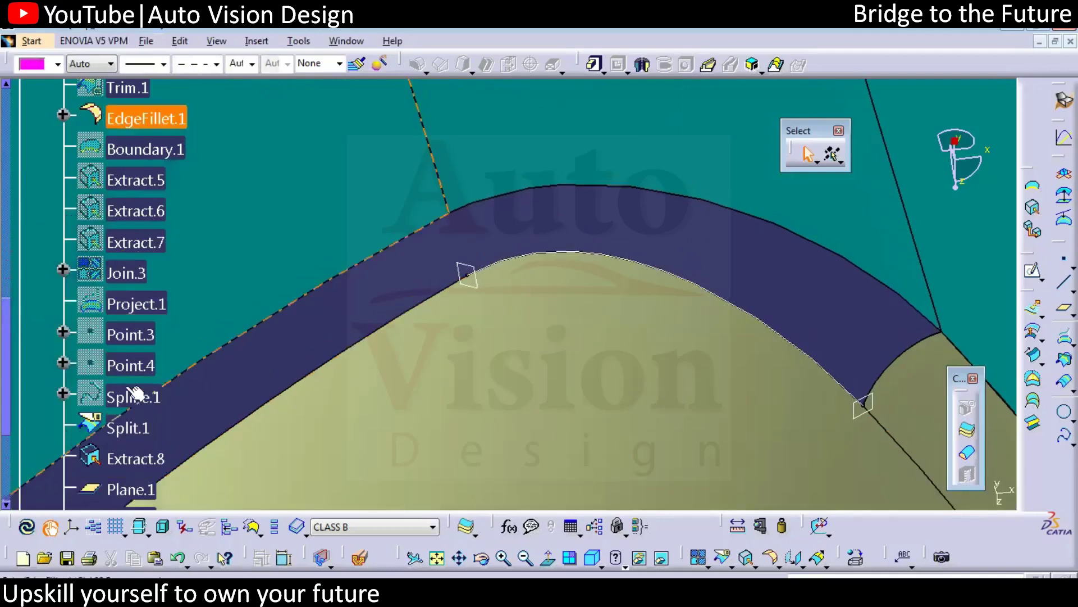
{"action": "right_click", "coordinate": [154, 217]}
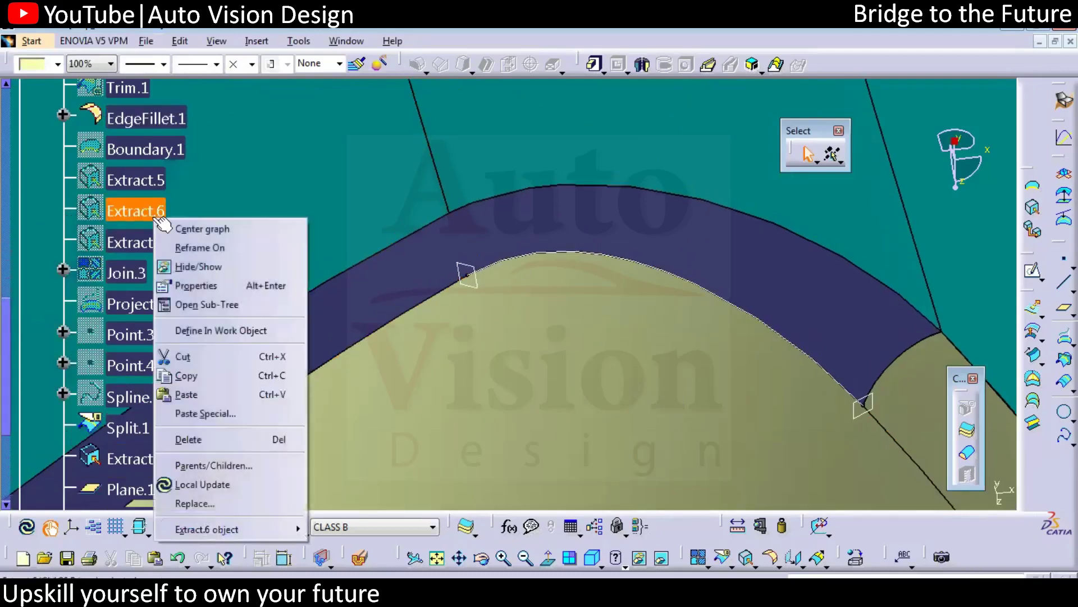
{"action": "left_click", "coordinate": [199, 266]}
{"action": "left_click", "coordinate": [915, 333]}
{"action": "left_click", "coordinate": [721, 559]}
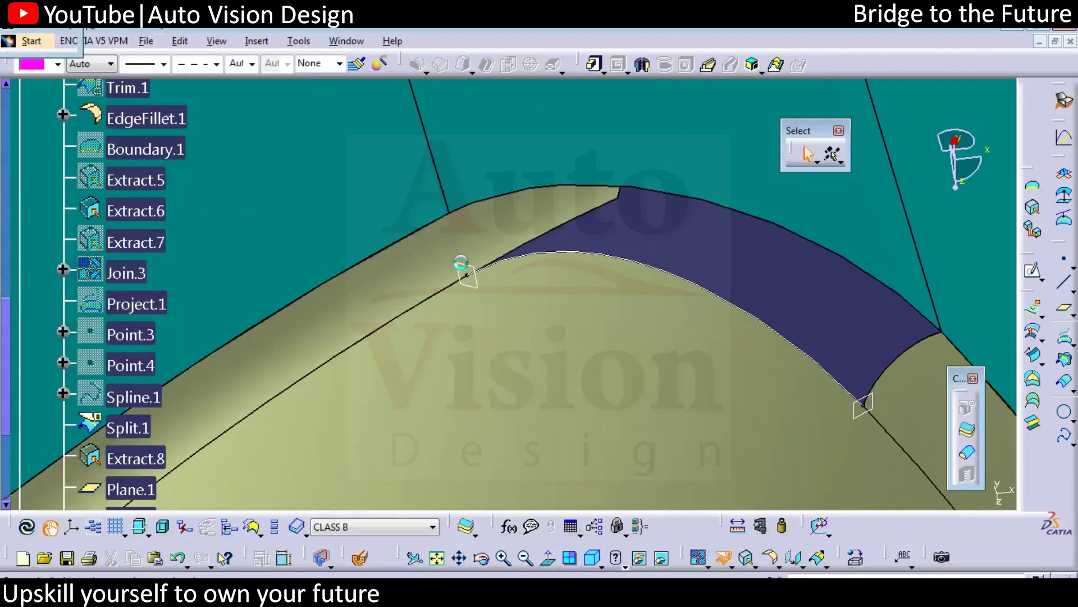
{"action": "double_click", "coordinate": [466, 273]}
{"action": "left_click", "coordinate": [833, 425]}
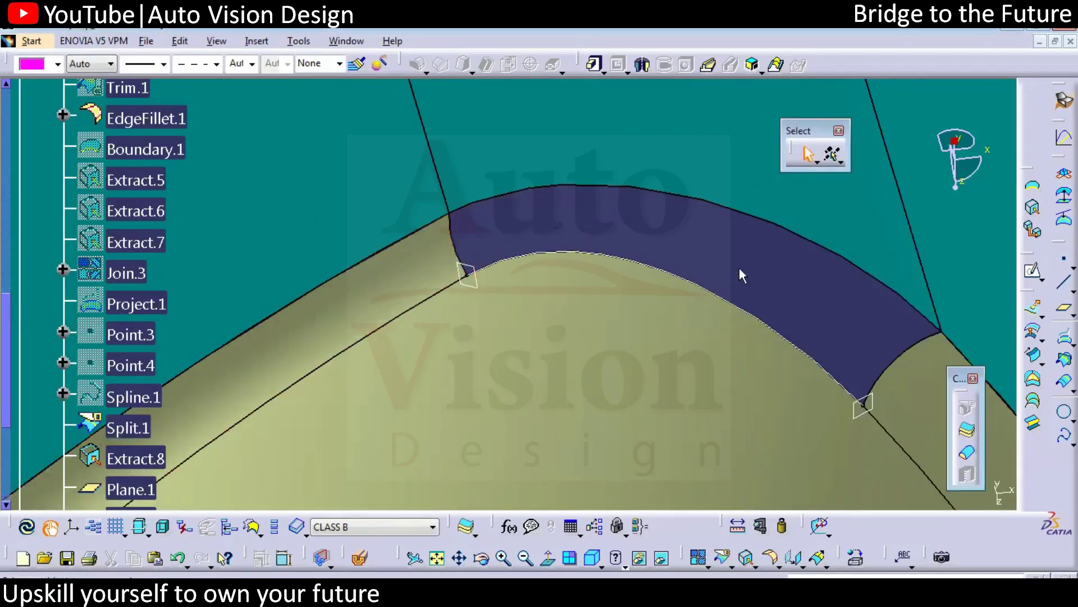
Join Split.1, Split.2, EdgeFillet.1 and Split.3 into one surface with a merging distance of 0.001 mm
{"action": "middle_click_drag", "start_coordinate": [676, 258], "coordinate": [499, 248]}
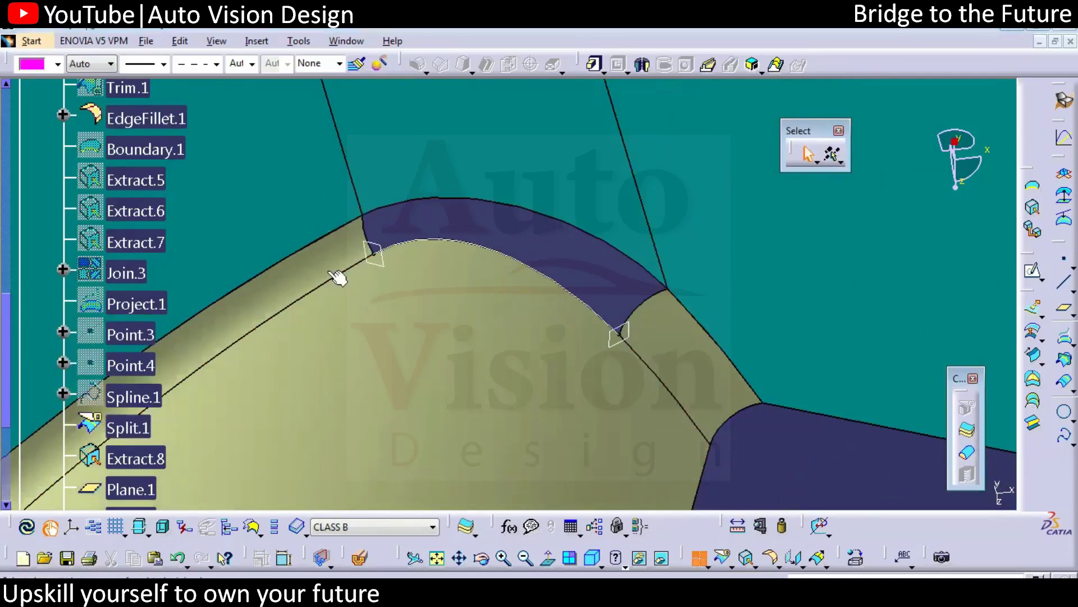
{"action": "left_click", "coordinate": [834, 455]}
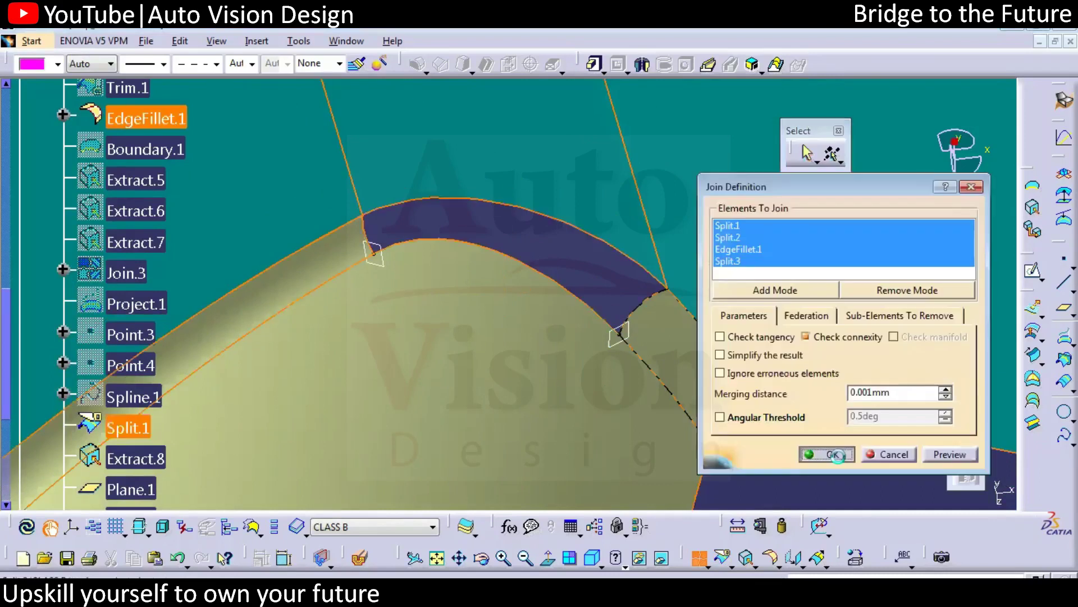
{"action": "left_click", "coordinate": [833, 454]}
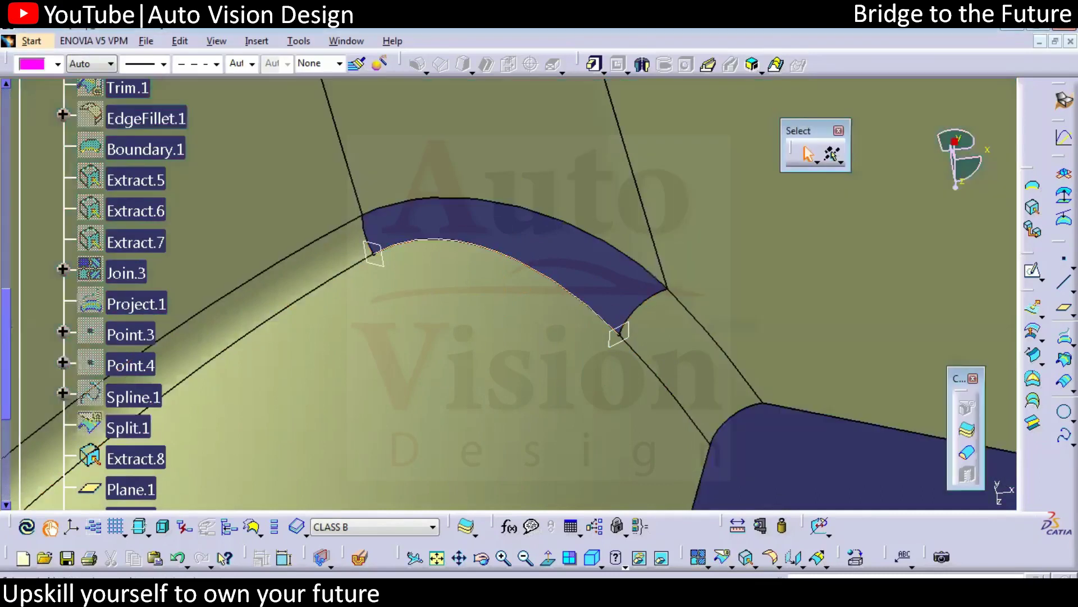
Hide the two normal planes and the extracted corner curve around the open corner gap
{"action": "left_click", "coordinate": [748, 559]}
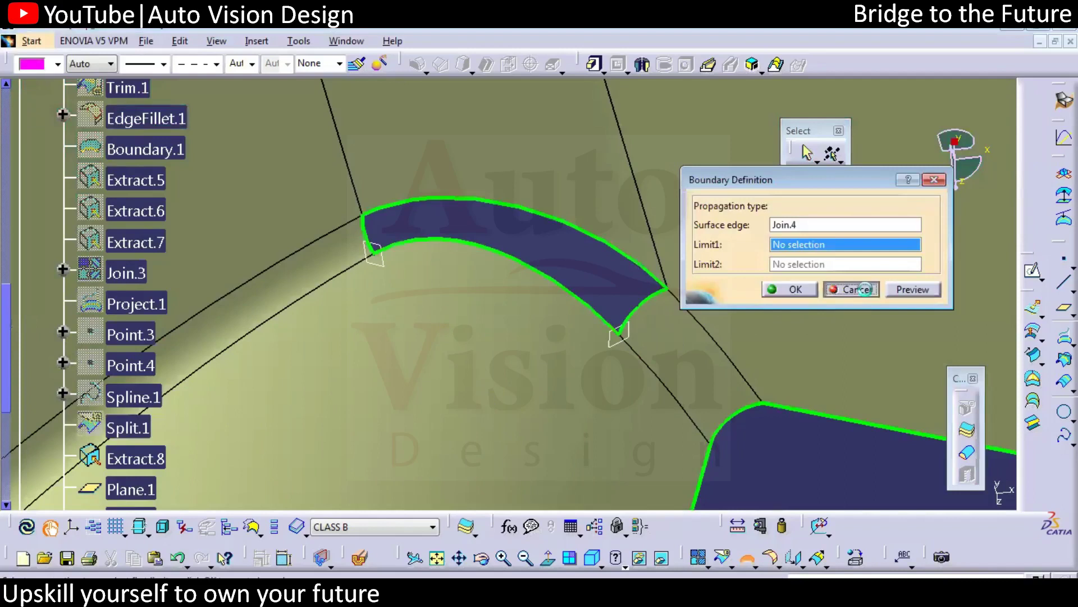
{"action": "right_click", "coordinate": [388, 258]}
{"action": "left_click", "coordinate": [636, 344]}
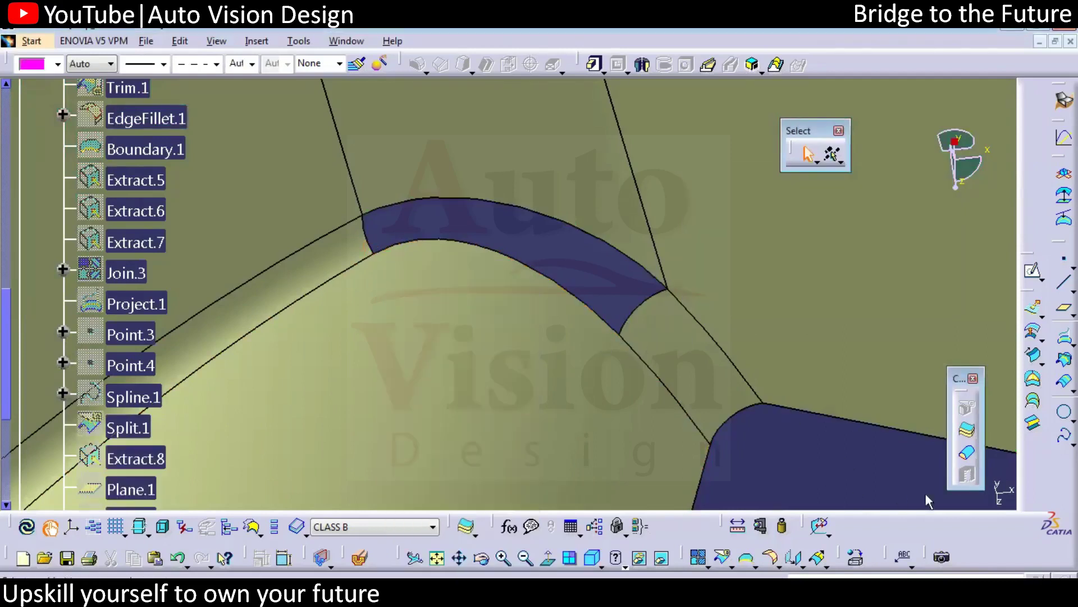
Extract the four edges of Join.4 around the open corner gap as separate curves, without propagation
{"action": "left_click", "coordinate": [820, 527]}
{"action": "left_click", "coordinate": [771, 562]}
{"action": "left_click", "coordinate": [768, 559]}
{"action": "left_click", "coordinate": [965, 80]}
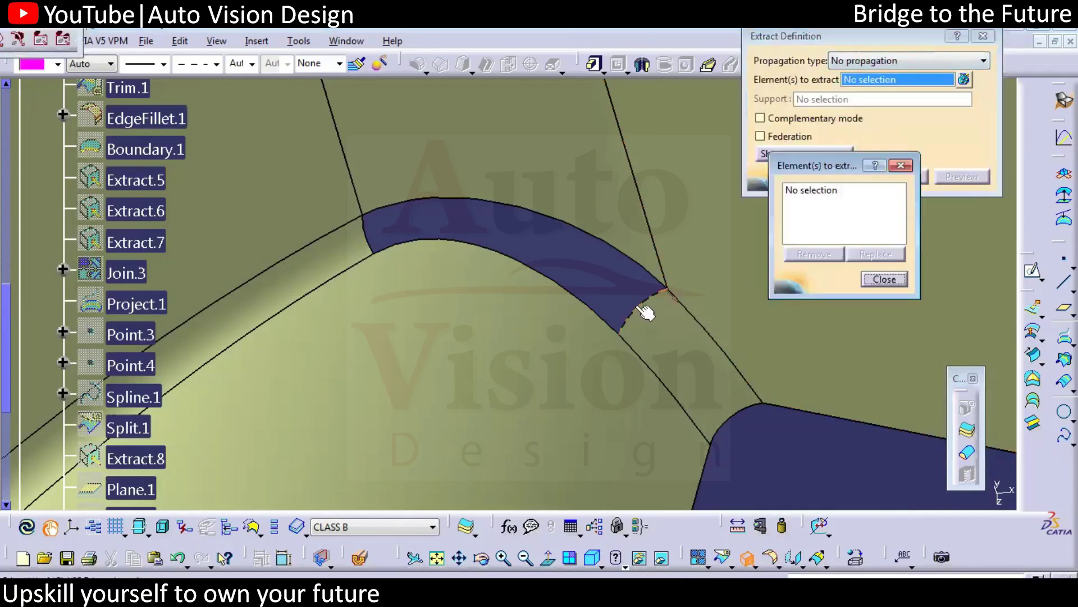
{"action": "left_click", "coordinate": [629, 256]}
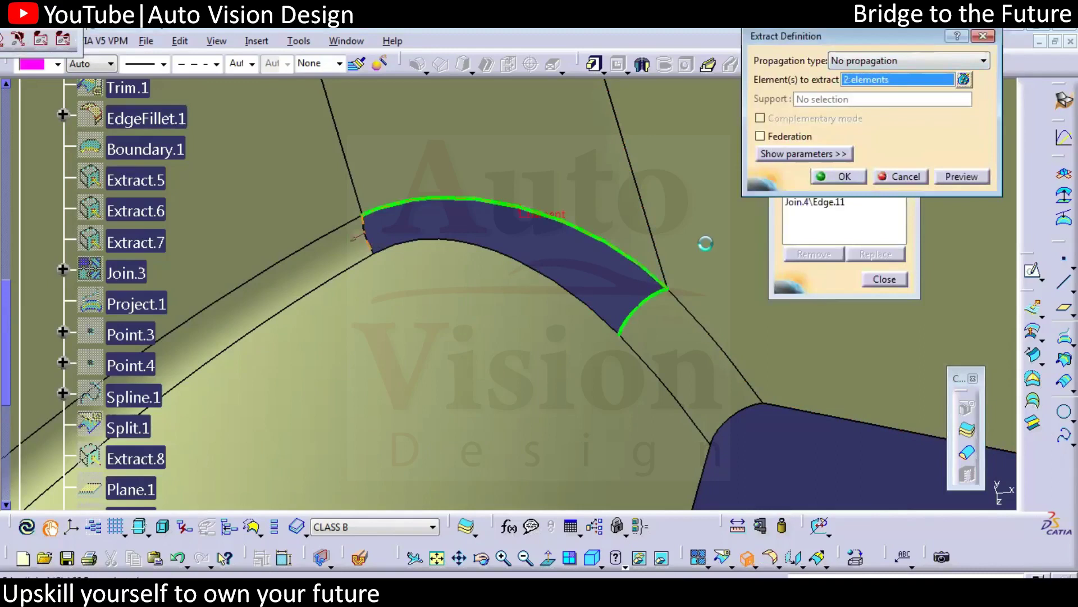
{"action": "left_click", "coordinate": [844, 176]}
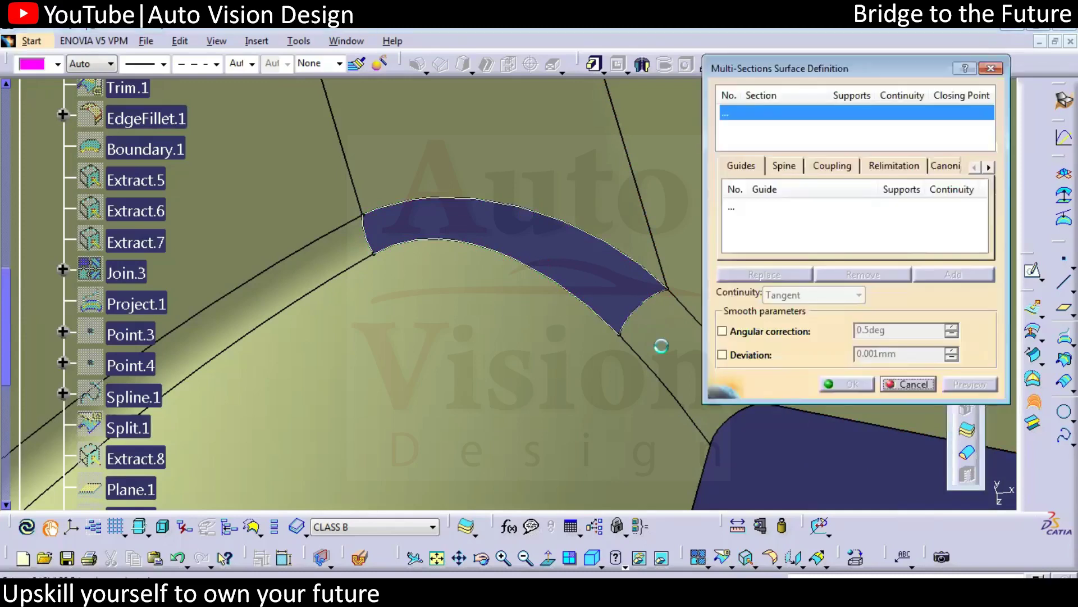
Fill the gap with a multi-sections surface using the short edges as sections and the long edges as guides, all tangent to Join.4
{"action": "left_click", "coordinate": [378, 248]}
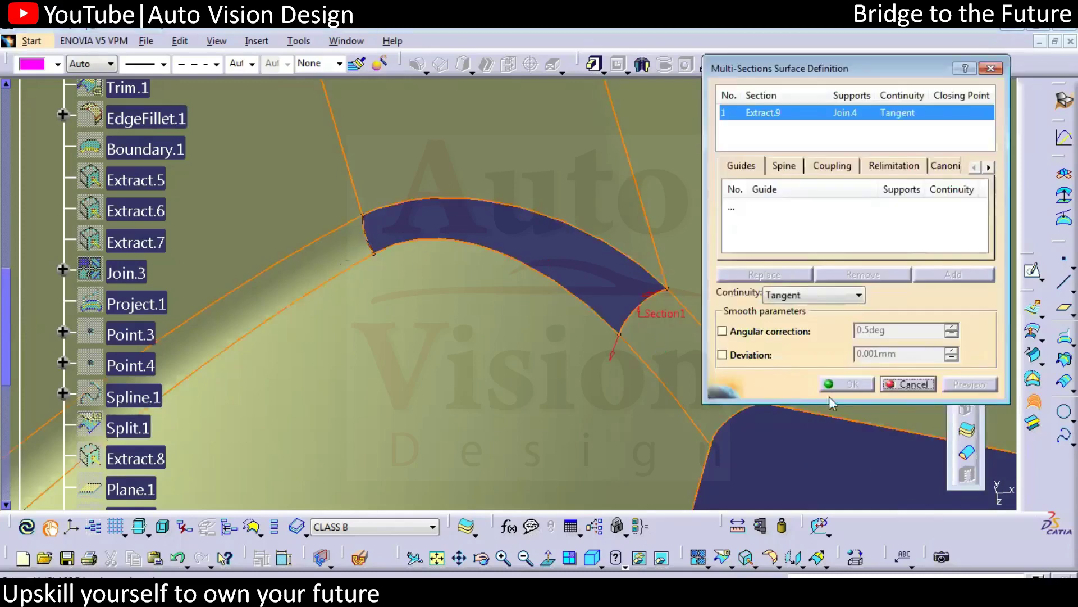
{"action": "left_click", "coordinate": [908, 384]}
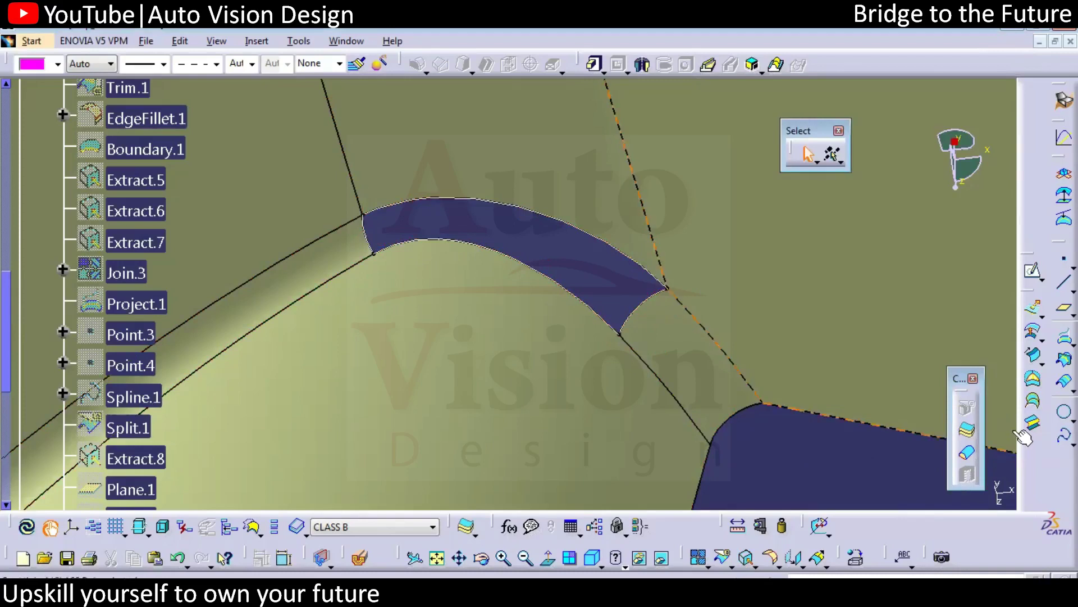
{"action": "left_click", "coordinate": [1032, 400]}
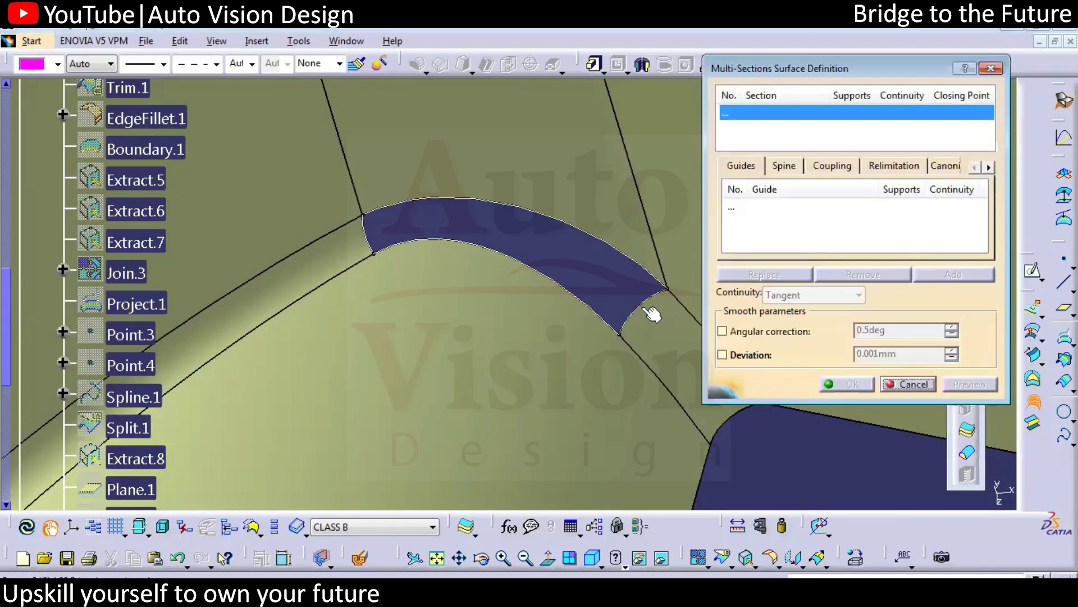
{"action": "left_click", "coordinate": [663, 333]}
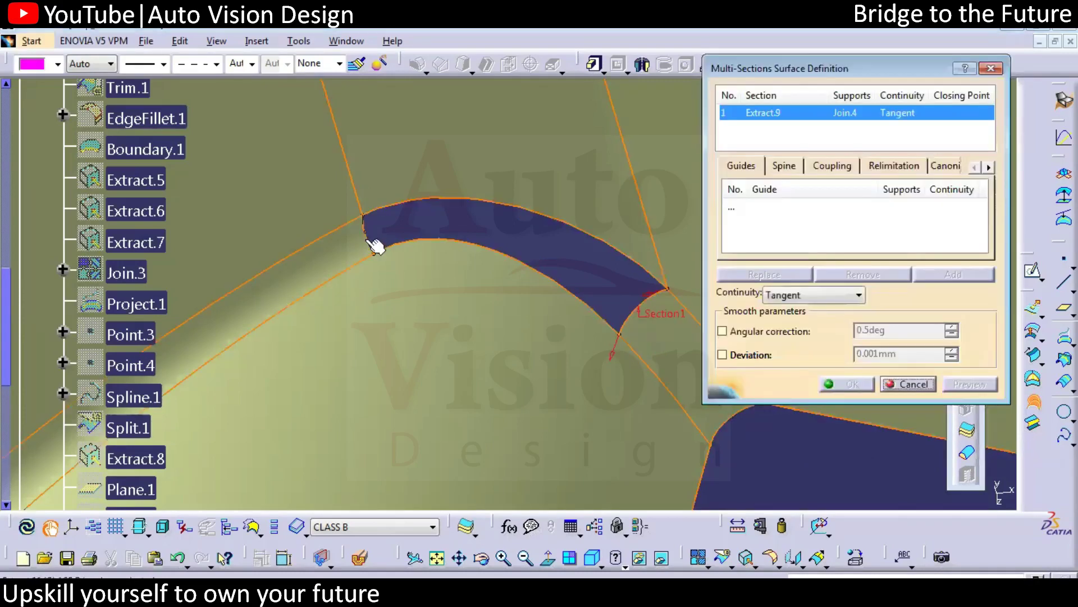
{"action": "left_click", "coordinate": [371, 215]}
{"action": "left_click", "coordinate": [957, 388]}
{"action": "left_click", "coordinate": [752, 208]}
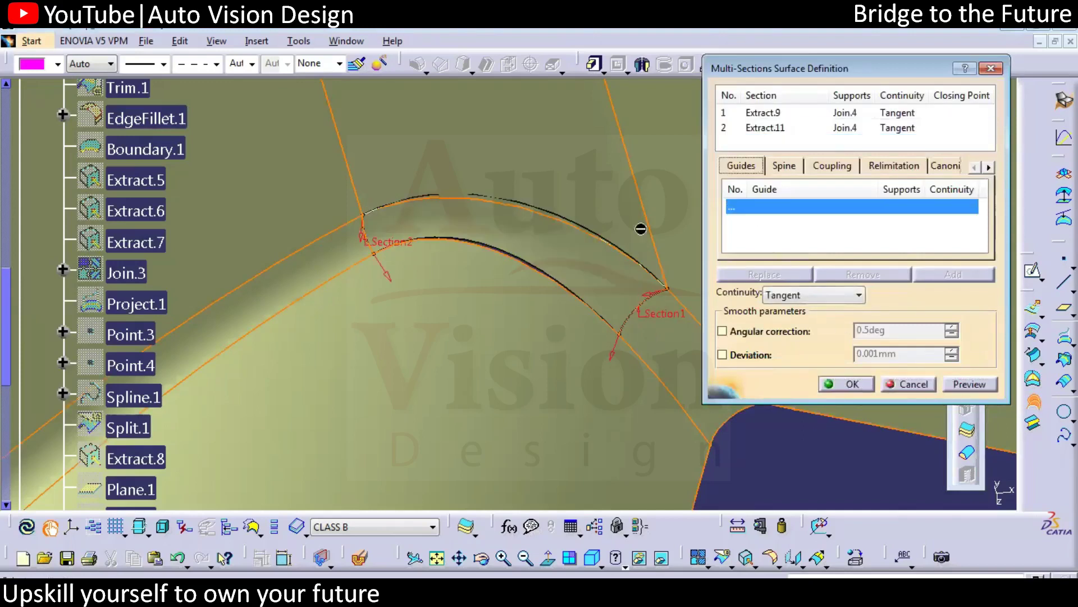
{"action": "left_click", "coordinate": [594, 211]}
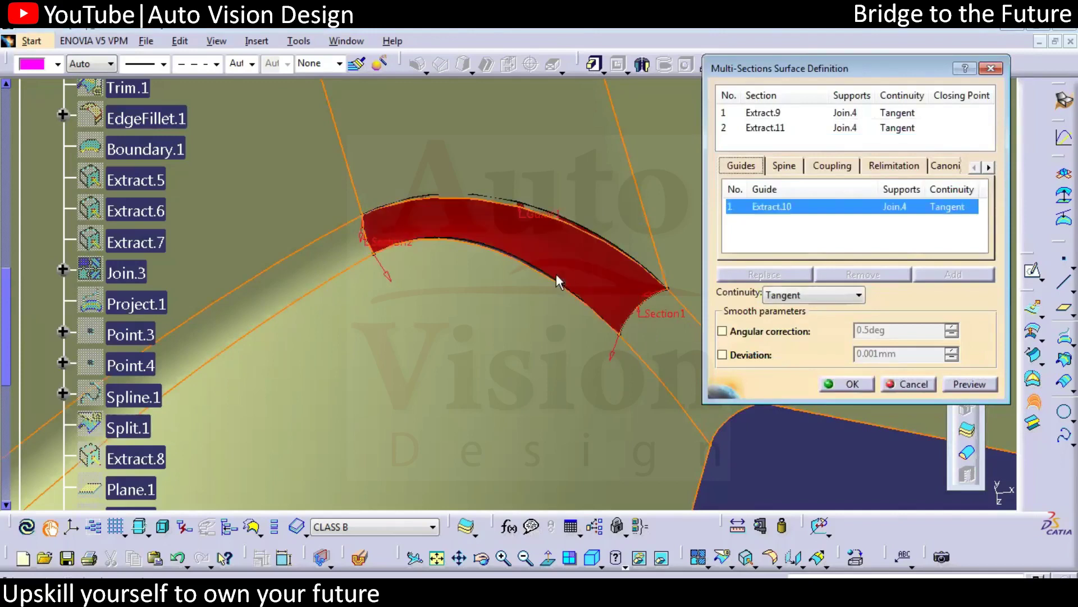
{"action": "left_click", "coordinate": [976, 387]}
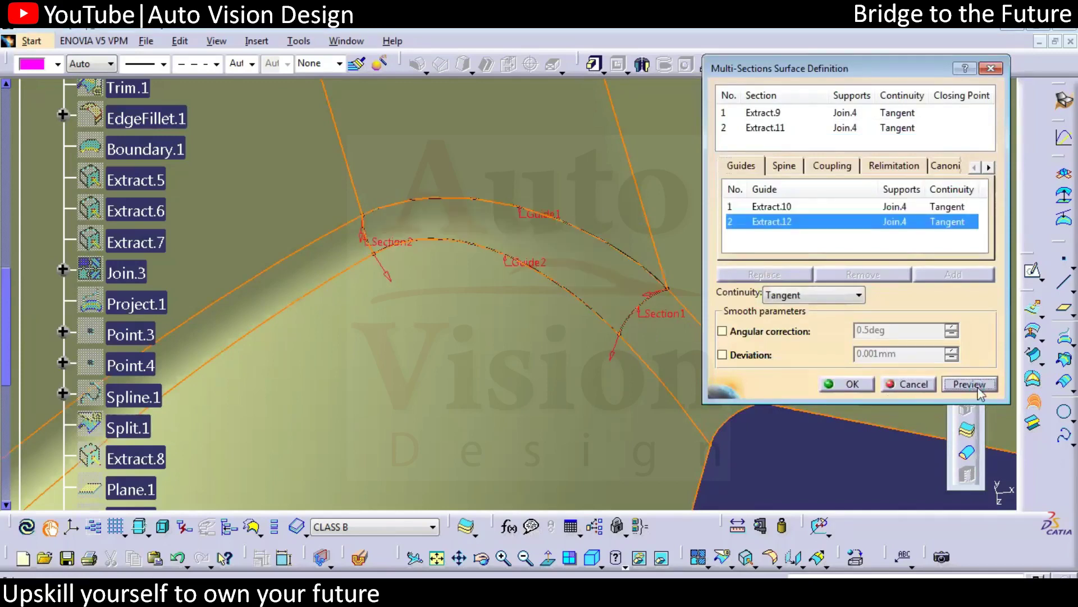
{"action": "left_click", "coordinate": [852, 384]}
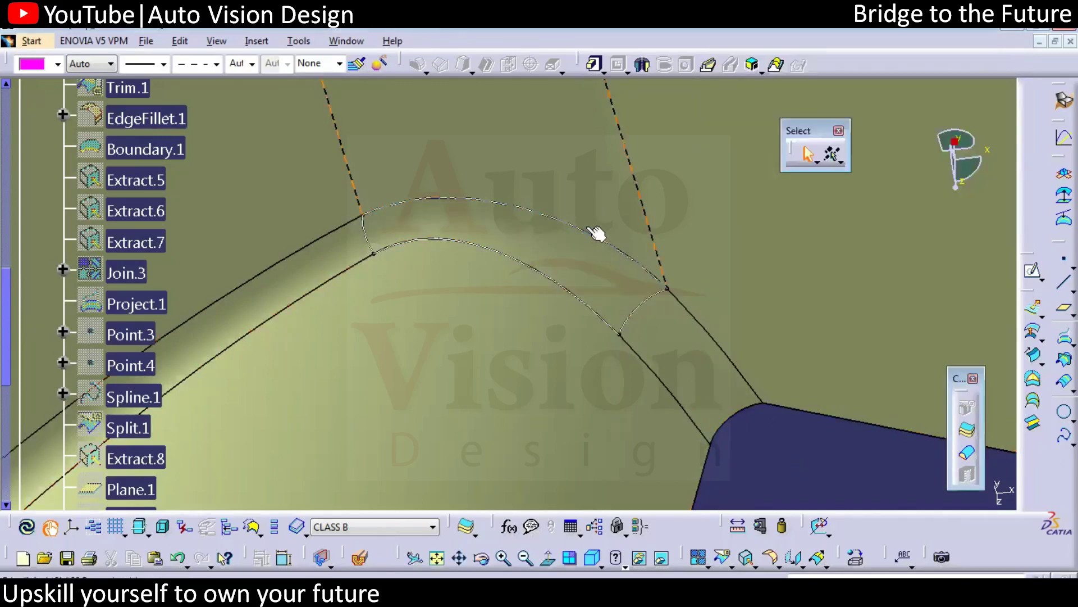
Hide the four extracted edge curves around the filled corner patch
{"action": "right_click", "coordinate": [584, 228]}
{"action": "right_click", "coordinate": [574, 228]}
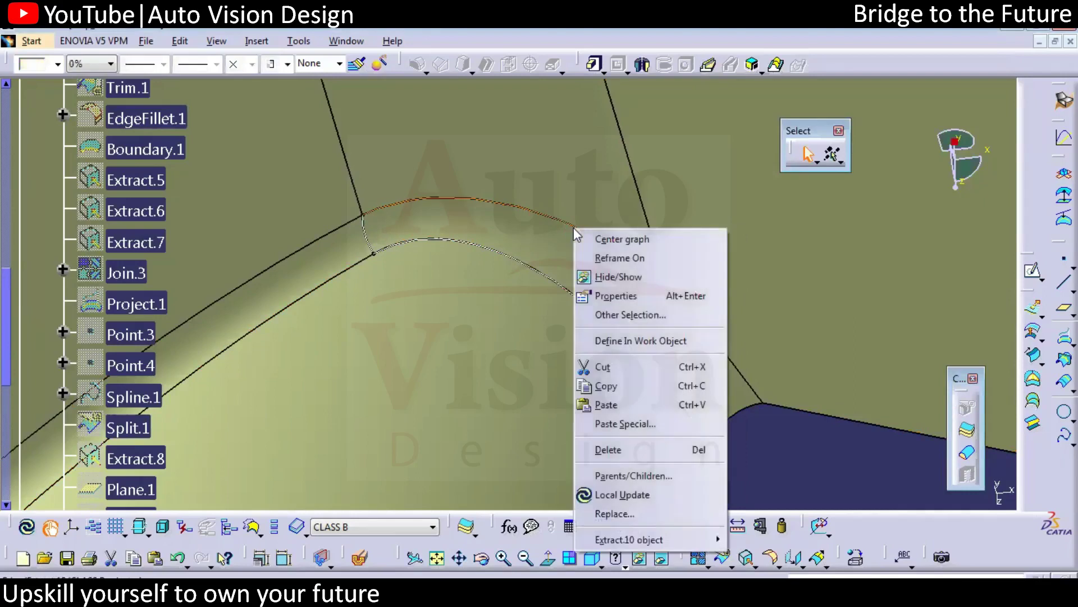
{"action": "left_click", "coordinate": [618, 278]}
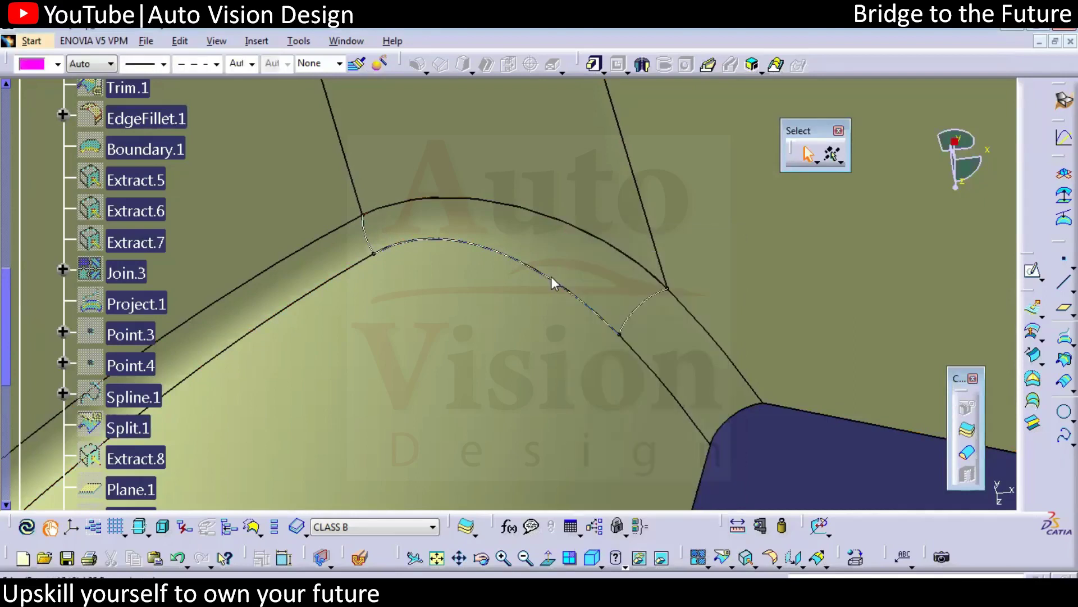
{"action": "right_click", "coordinate": [679, 332]}
{"action": "left_click", "coordinate": [686, 316]}
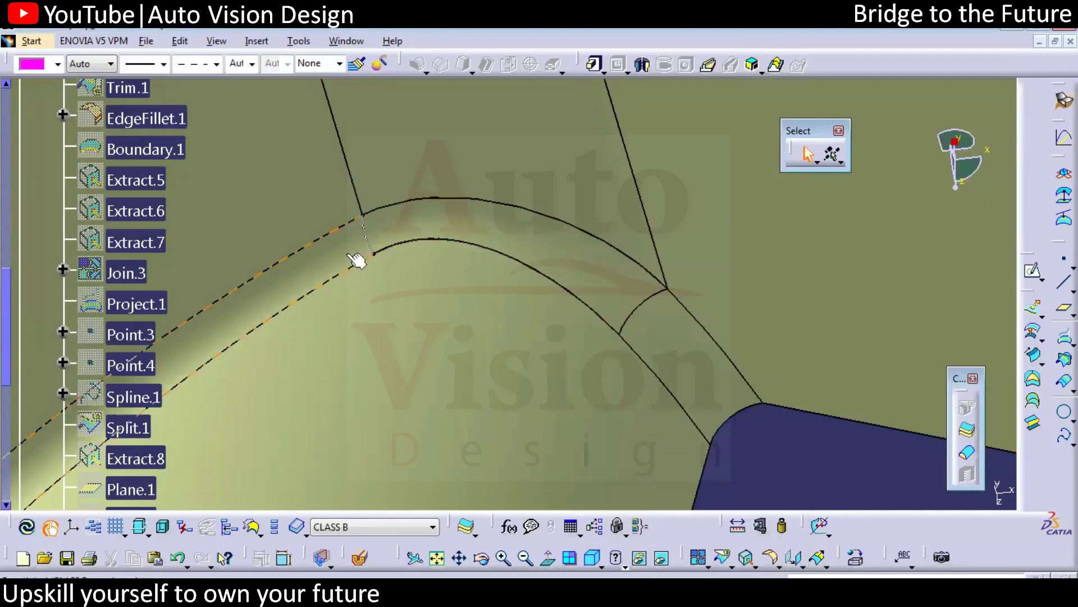
{"action": "right_click", "coordinate": [366, 232]}
{"action": "left_click", "coordinate": [374, 277]}
Join Join.4 and the multi-sections corner patch into one surface with a merging distance of 0.001 mm
{"action": "middle_click_drag", "start_coordinate": [534, 413], "coordinate": [562, 455], "text": "ctrl"}
{"action": "middle_click_drag", "start_coordinate": [730, 448], "coordinate": [733, 457], "text": "ctrl"}
{"action": "left_click", "coordinate": [696, 557]}
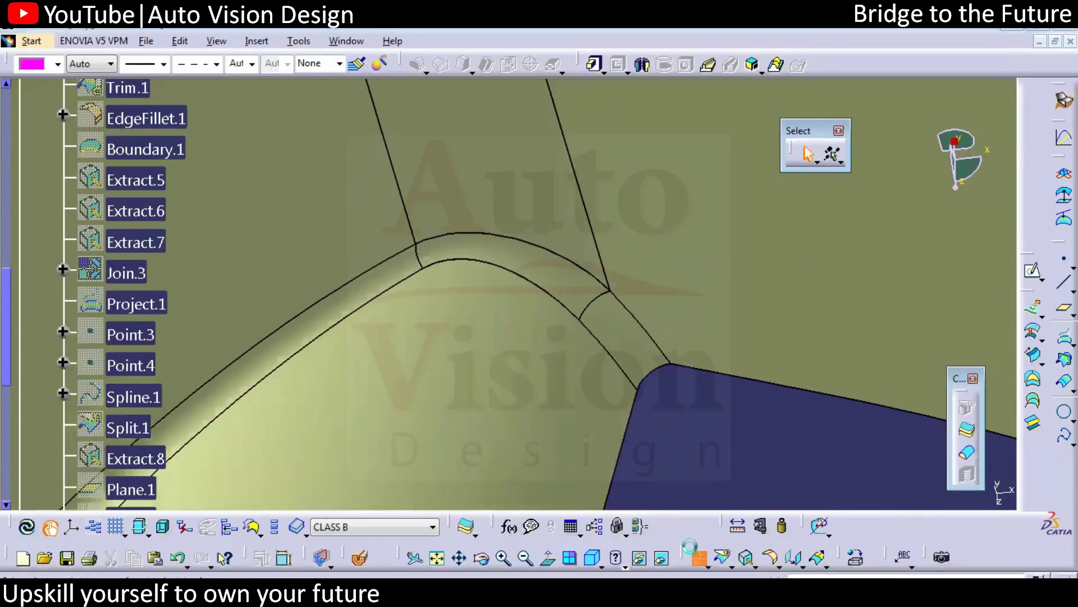
{"action": "left_click", "coordinate": [696, 550]}
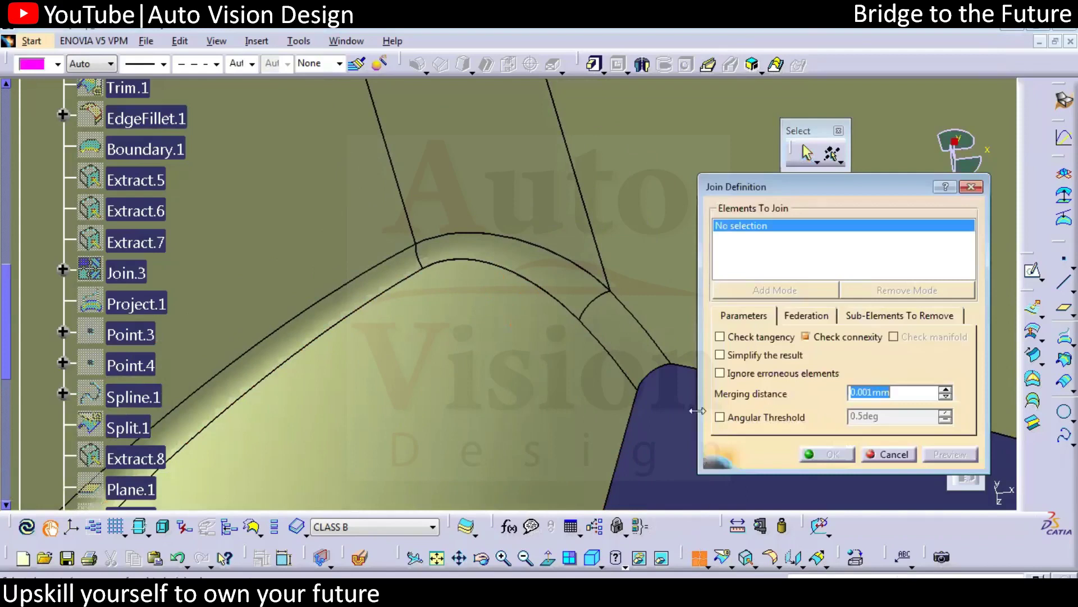
{"action": "left_click", "coordinate": [554, 269]}
{"action": "left_click", "coordinate": [828, 454]}
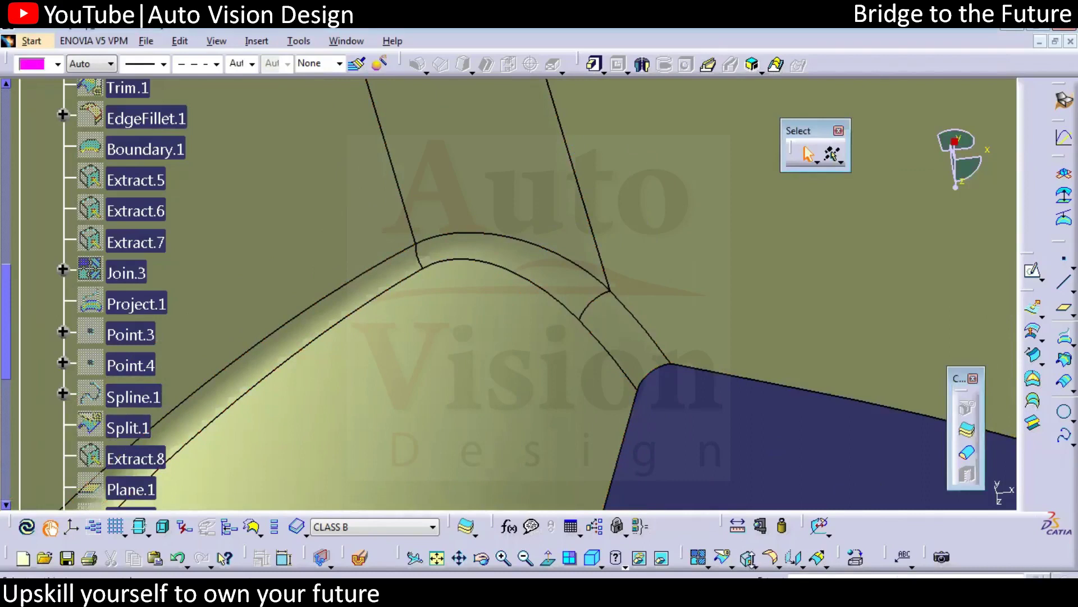
Create a boundary curve around the whole outer edge of Join.5, without limits
{"action": "left_click", "coordinate": [753, 564]}
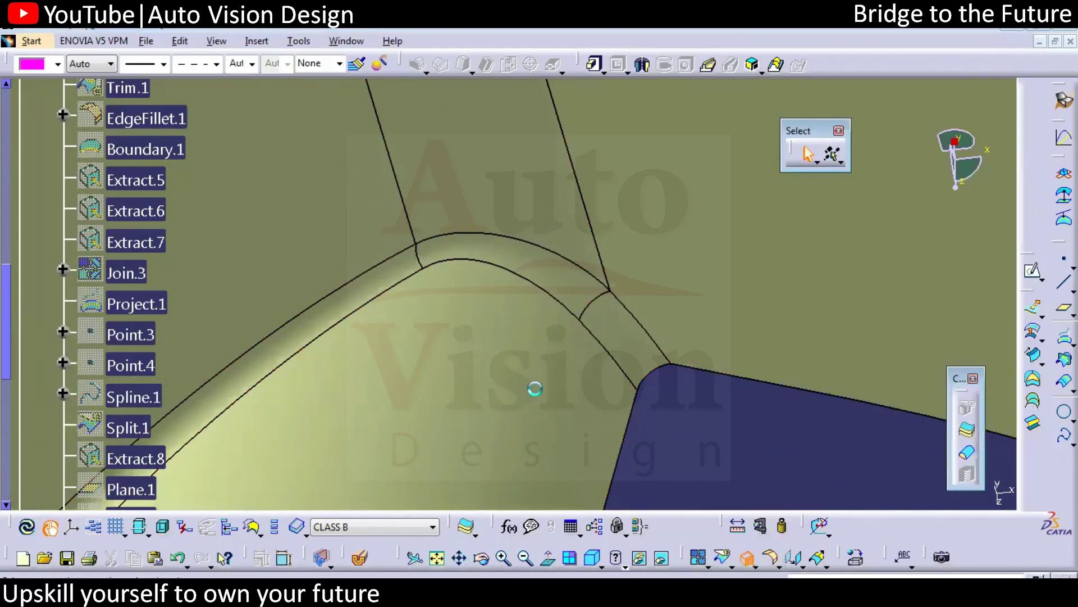
{"action": "left_click", "coordinate": [525, 558]}
{"action": "left_click", "coordinate": [525, 558]}
{"action": "left_click", "coordinate": [525, 558]}
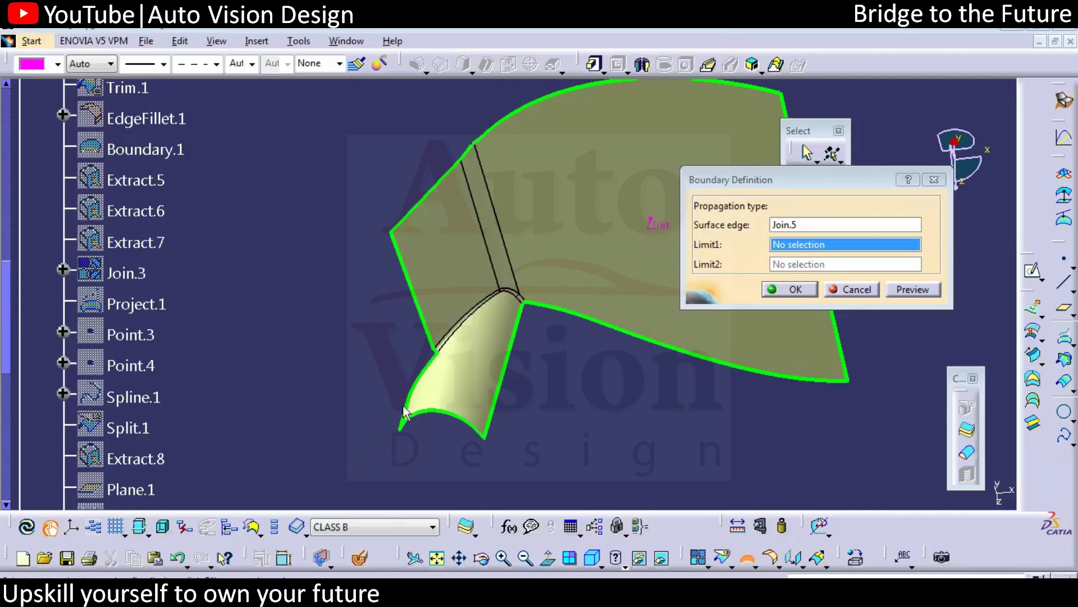
{"action": "middle_click_drag", "start_coordinate": [589, 401], "coordinate": [596, 365]}
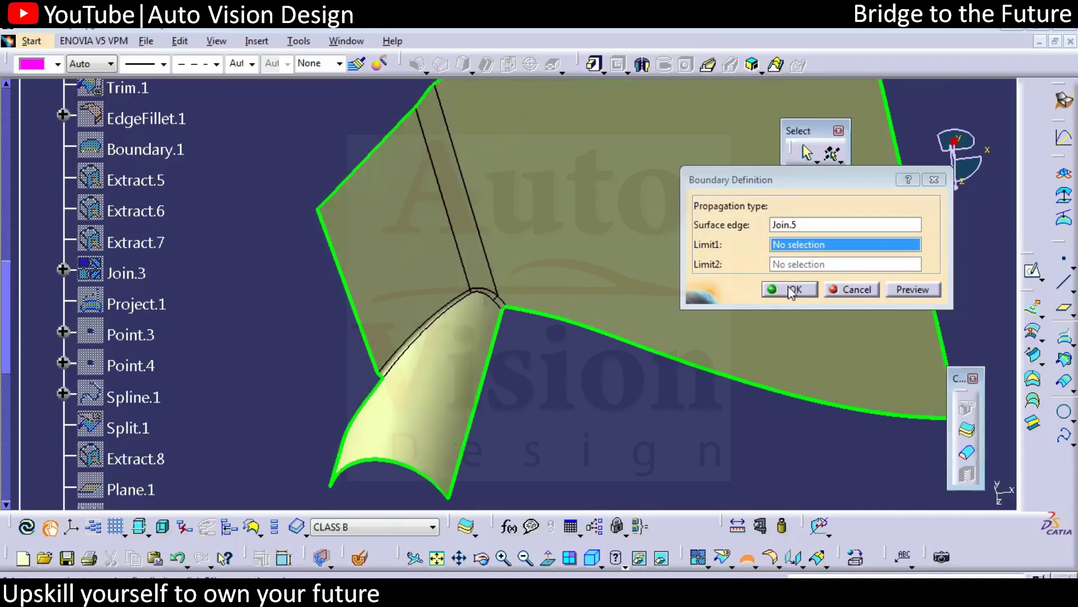
{"action": "key", "text": "Escape"}
{"action": "left_click_drag", "start_coordinate": [6, 362], "coordinate": [4, 345]}
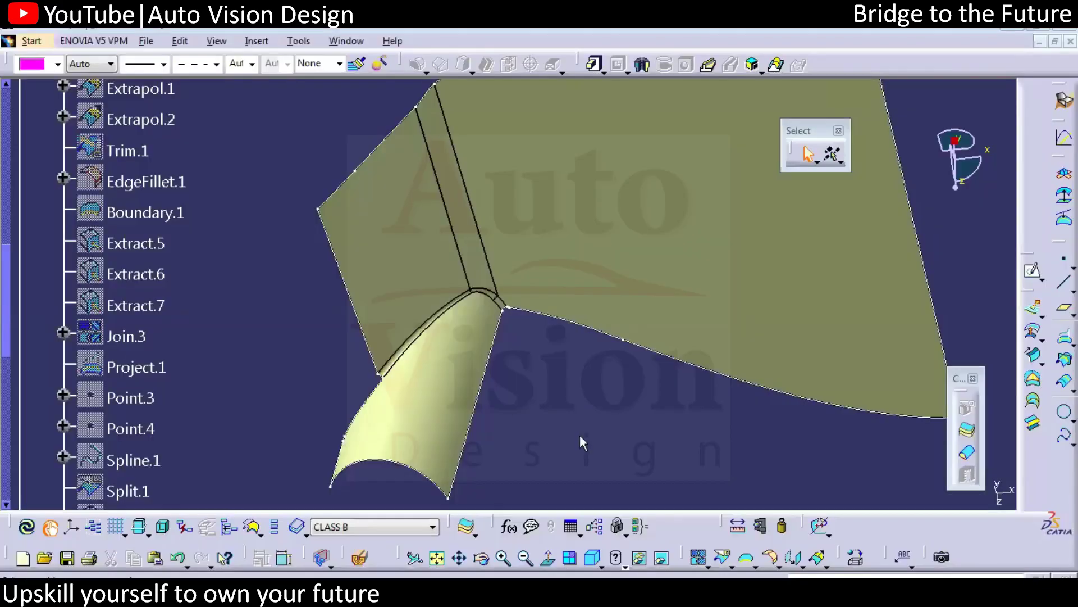
Collapse the CLASS A set in the tree and show the Offset.2 surface of CLASS B again
{"action": "left_click_drag", "start_coordinate": [7, 321], "coordinate": [24, 234]}
{"action": "left_click", "coordinate": [42, 283]}
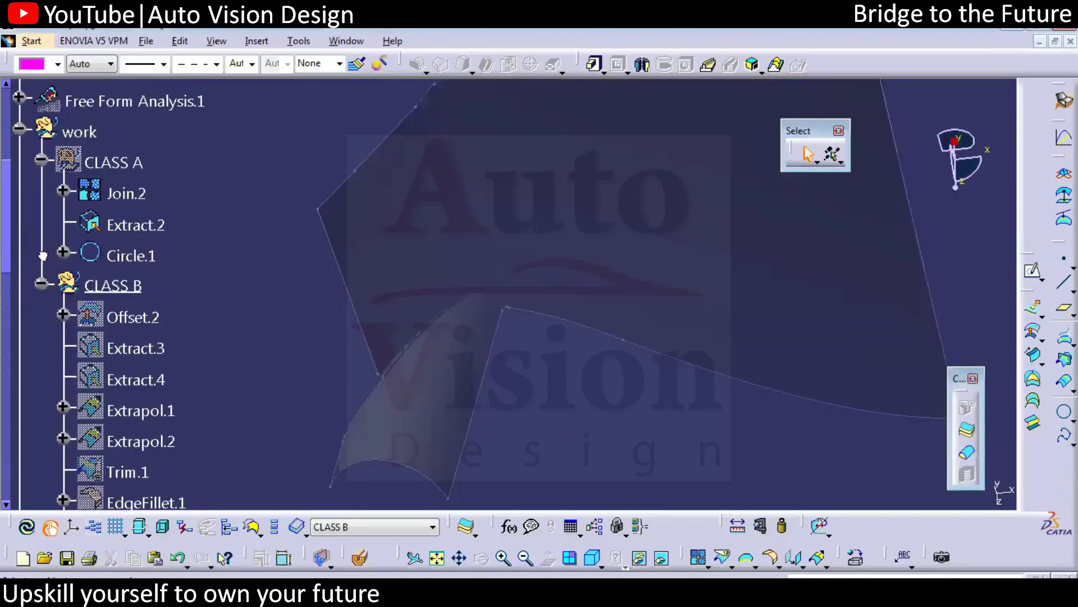
{"action": "left_click", "coordinate": [43, 256]}
{"action": "left_click", "coordinate": [41, 161]}
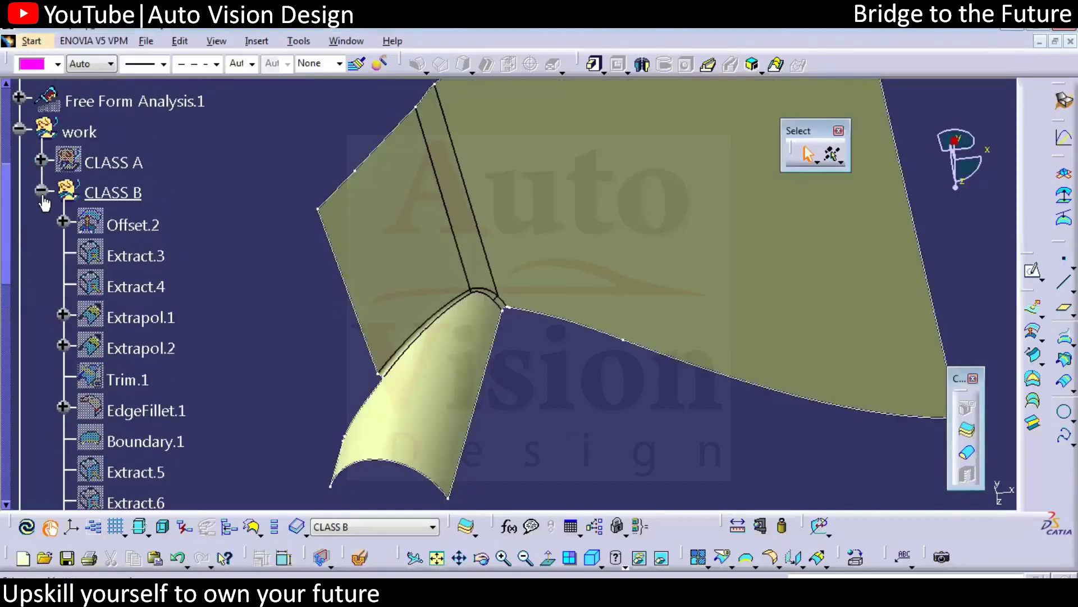
{"action": "right_click", "coordinate": [133, 225]}
{"action": "left_click", "coordinate": [169, 274]}
{"action": "left_click", "coordinate": [136, 227]}
Split Offset.2 with the boundary of Join.5 and join both surfaces using a merging distance of 0.005 mm
{"action": "middle_click_drag", "start_coordinate": [374, 430], "coordinate": [373, 502], "text": "ctrl"}
{"action": "left_click", "coordinate": [399, 143]}
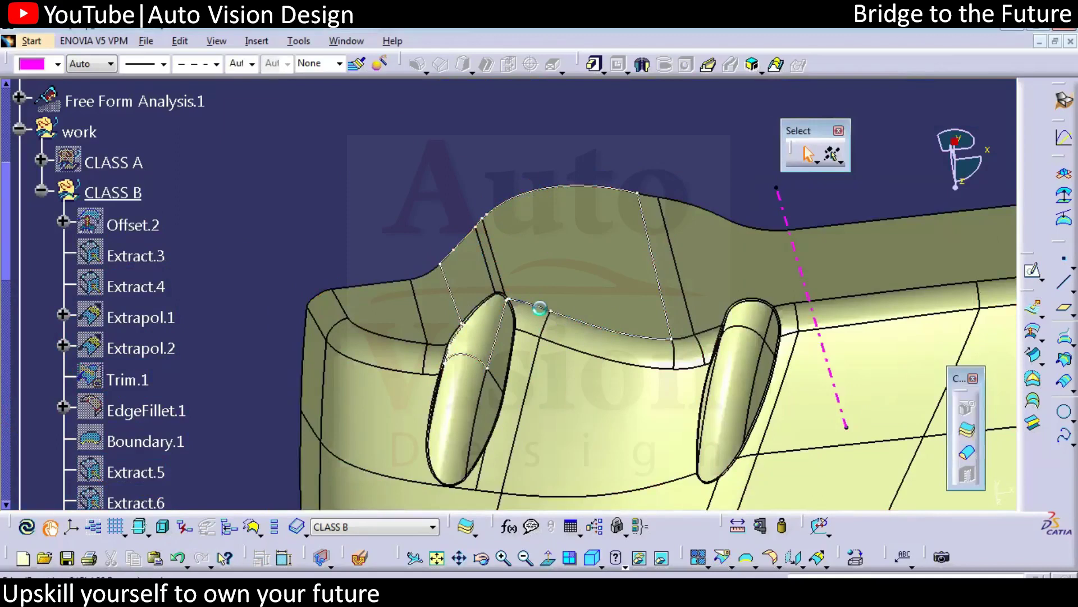
{"action": "left_click", "coordinate": [700, 558]}
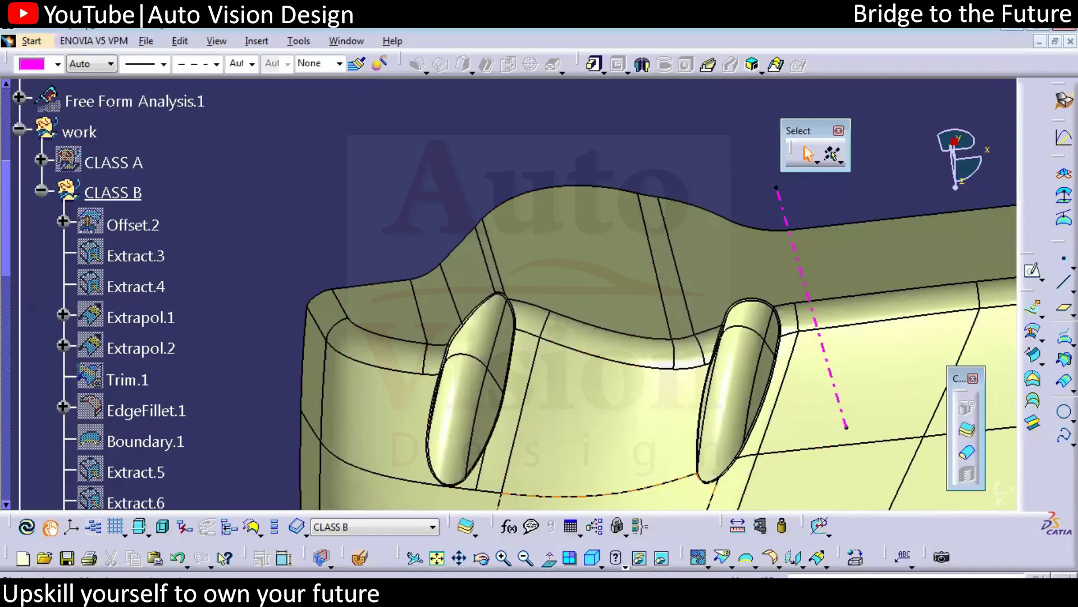
Check the outer boundary of Join.6 with the Boundary command without creating the curve
{"action": "left_click", "coordinate": [746, 561]}
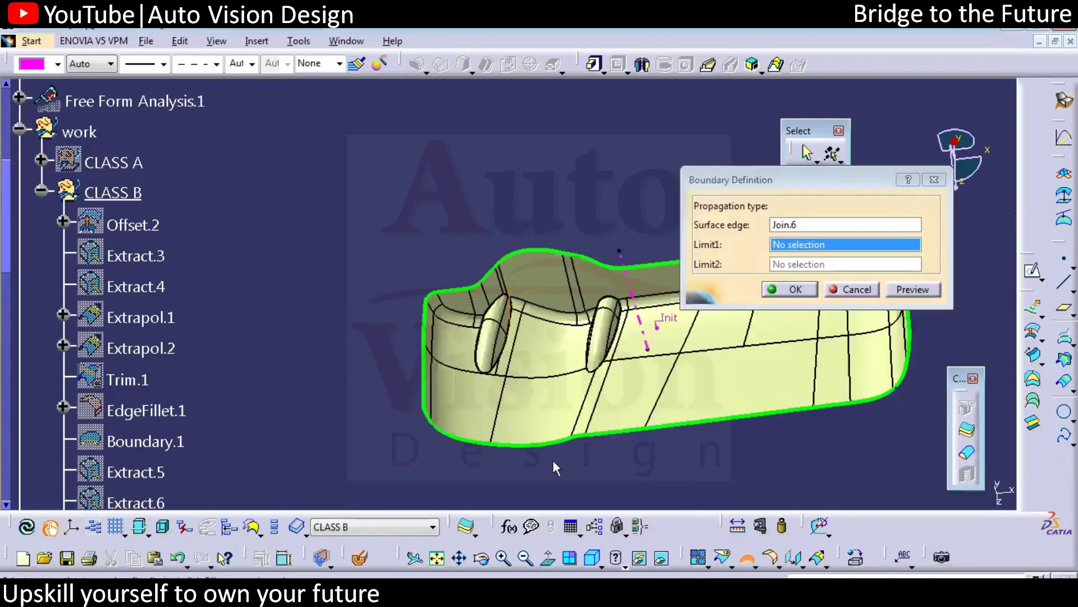
{"action": "middle_click_drag", "start_coordinate": [553, 461], "coordinate": [303, 467]}
{"action": "key", "text": "Escape"}
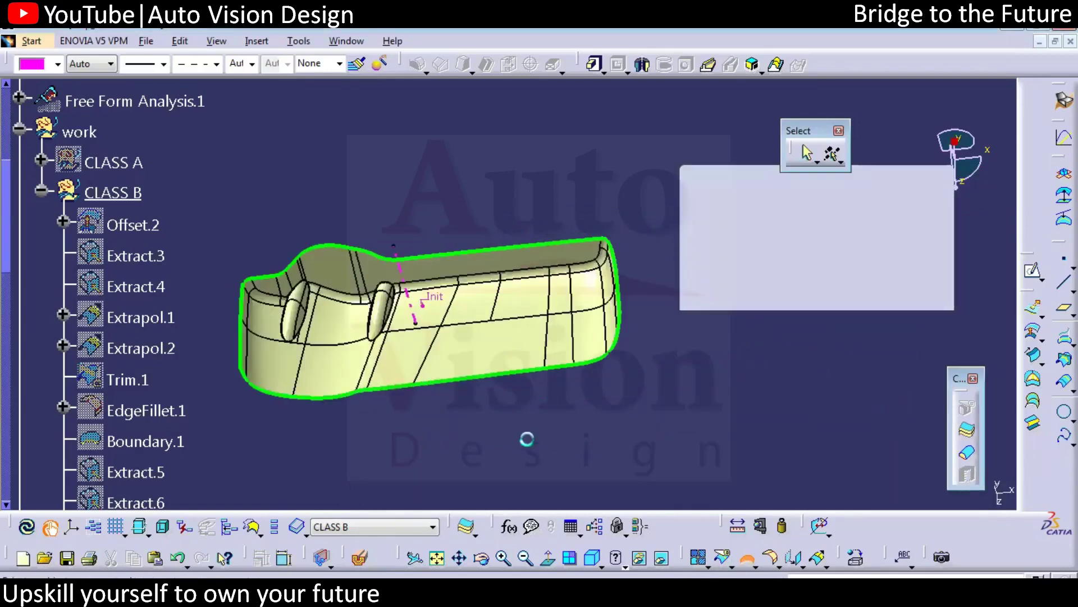
Show the CLASS A set together with CLASS B
{"action": "left_click", "coordinate": [113, 162]}
{"action": "right_click", "coordinate": [116, 163]}
{"action": "key", "text": "Escape"}
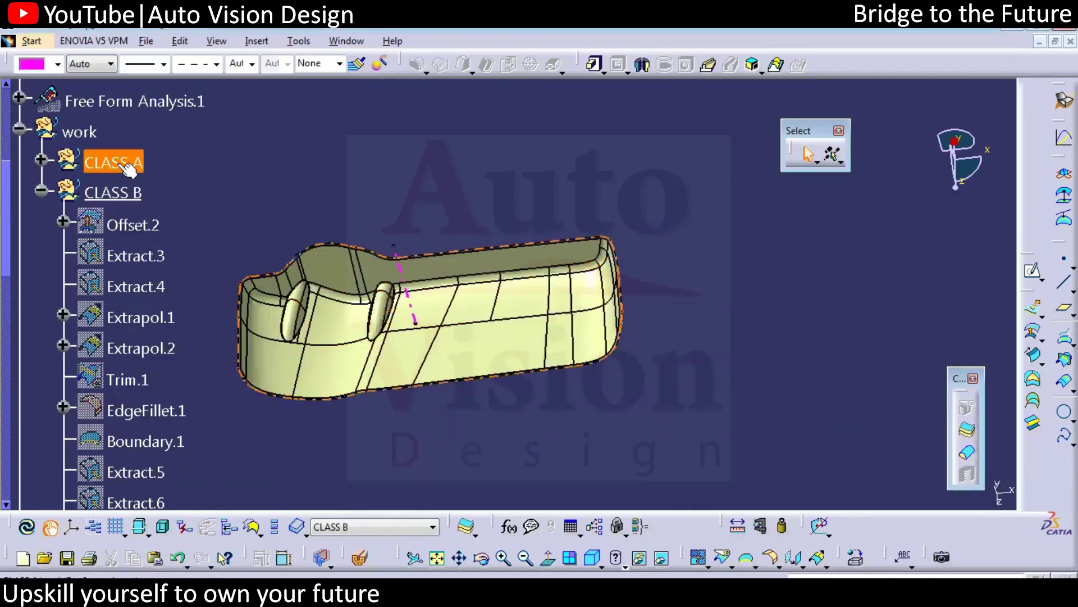
Colour the outer CLASS A surface salmon pink and the inner CLASS B surface Join.6 dark green
{"action": "left_click", "coordinate": [133, 224]}
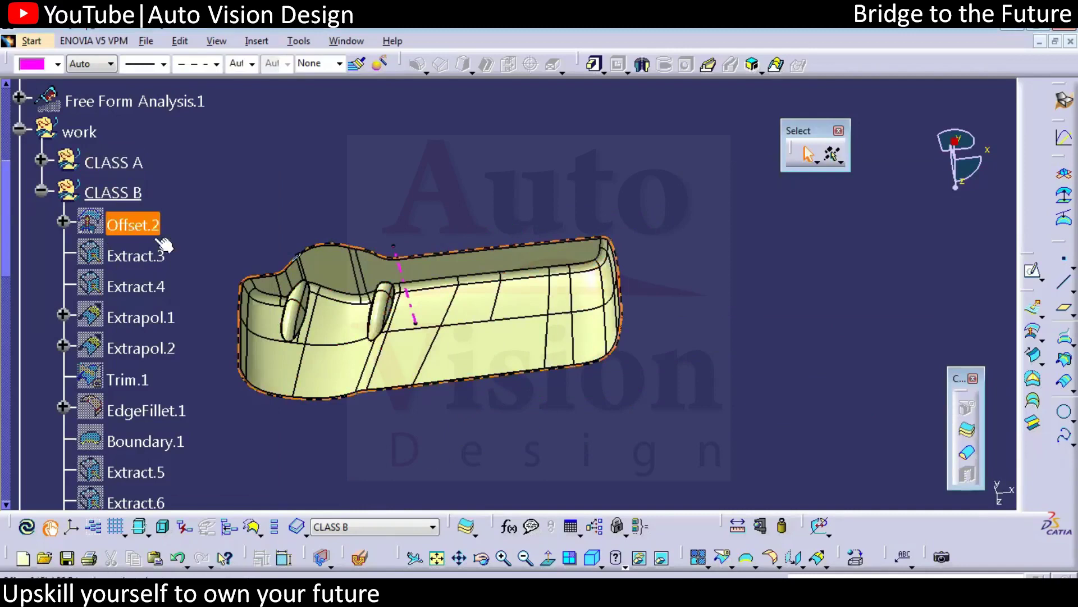
{"action": "left_click", "coordinate": [578, 284]}
{"action": "left_click", "coordinate": [57, 63]}
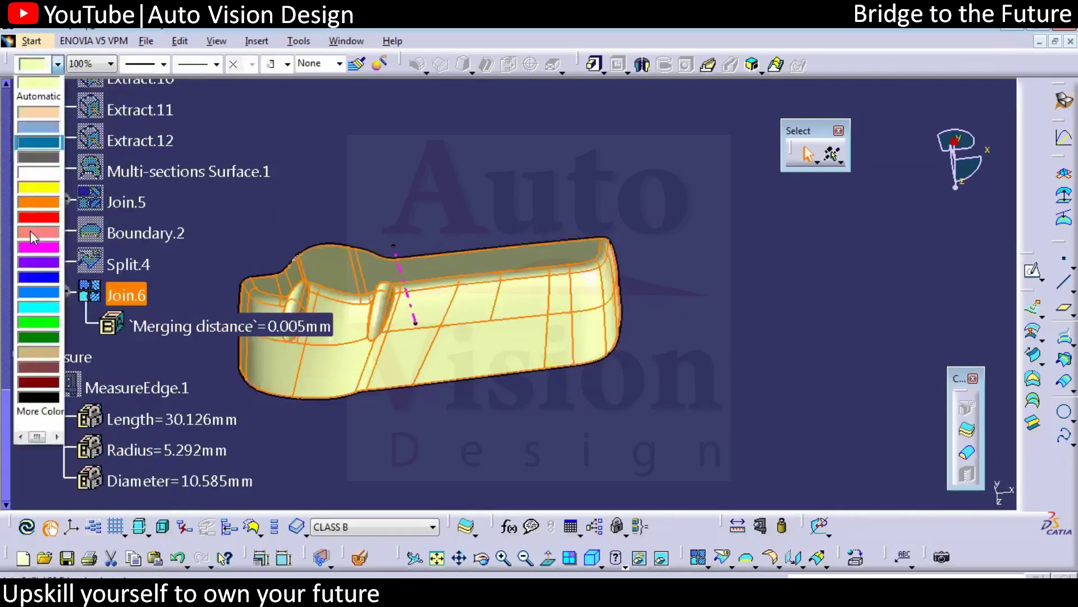
{"action": "left_click", "coordinate": [43, 252]}
{"action": "middle_click_drag", "start_coordinate": [466, 337], "coordinate": [312, 338]}
{"action": "left_click", "coordinate": [312, 339]}
{"action": "left_click", "coordinate": [57, 63]}
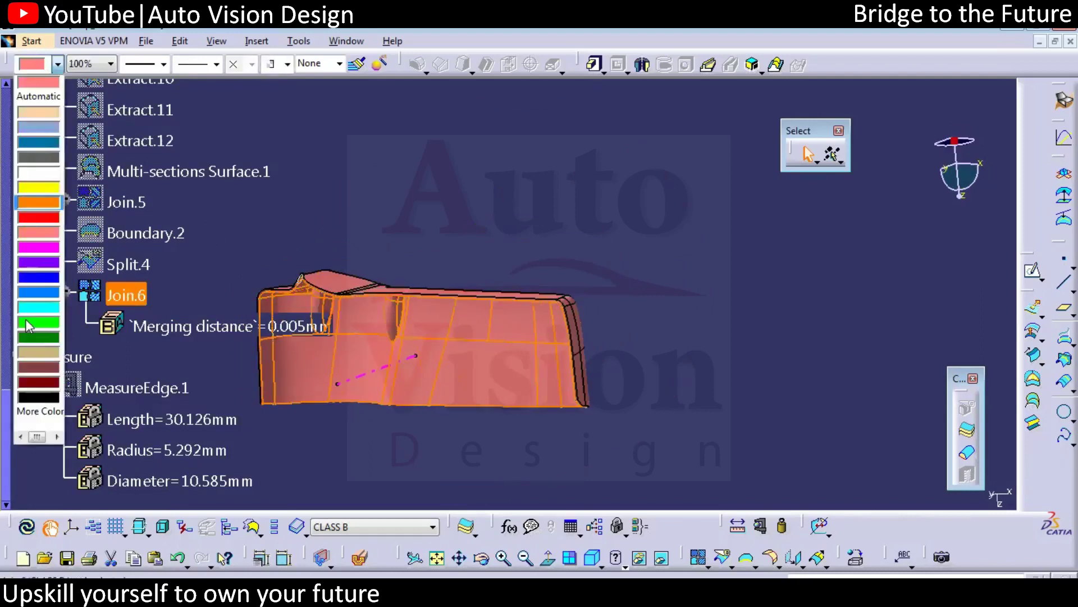
{"action": "left_click", "coordinate": [32, 338]}
{"action": "left_click", "coordinate": [537, 179]}
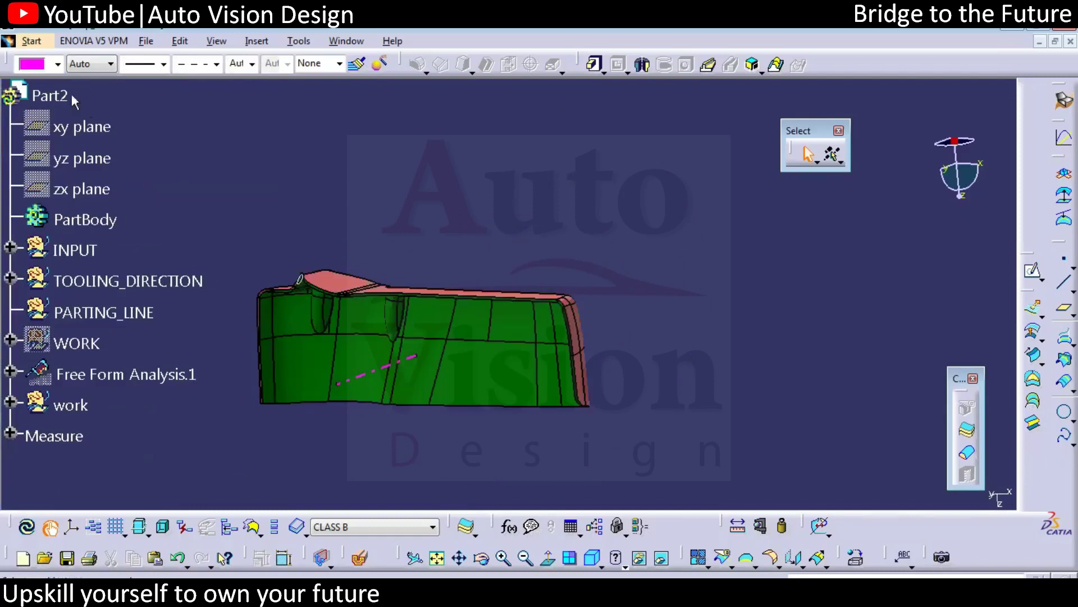
Run a local update on Part2 and make the lowercase work set the in-work object
{"action": "right_click", "coordinate": [61, 97]}
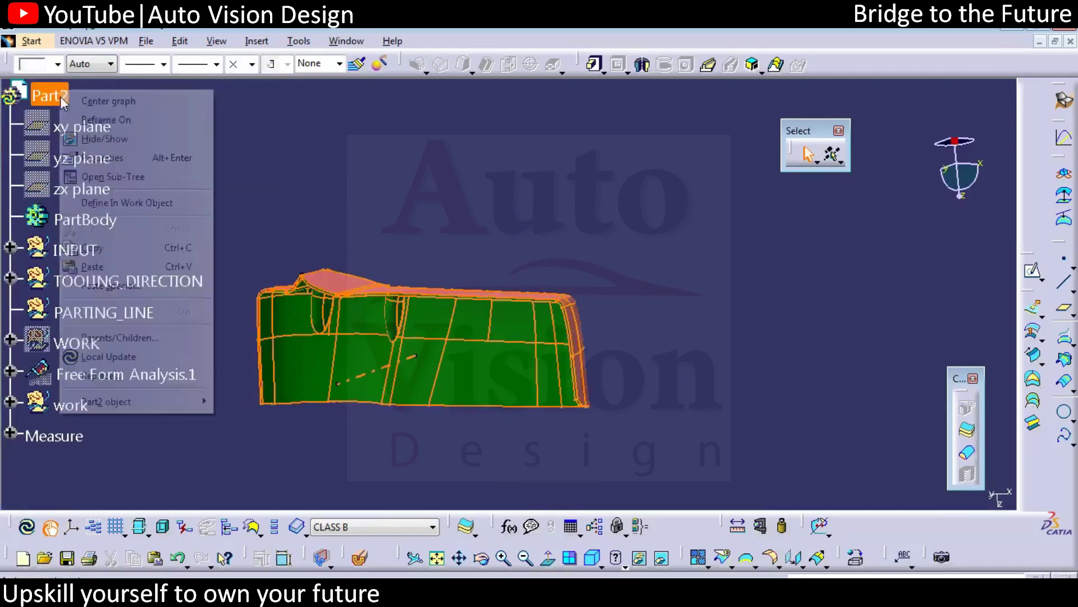
{"action": "left_click", "coordinate": [120, 356]}
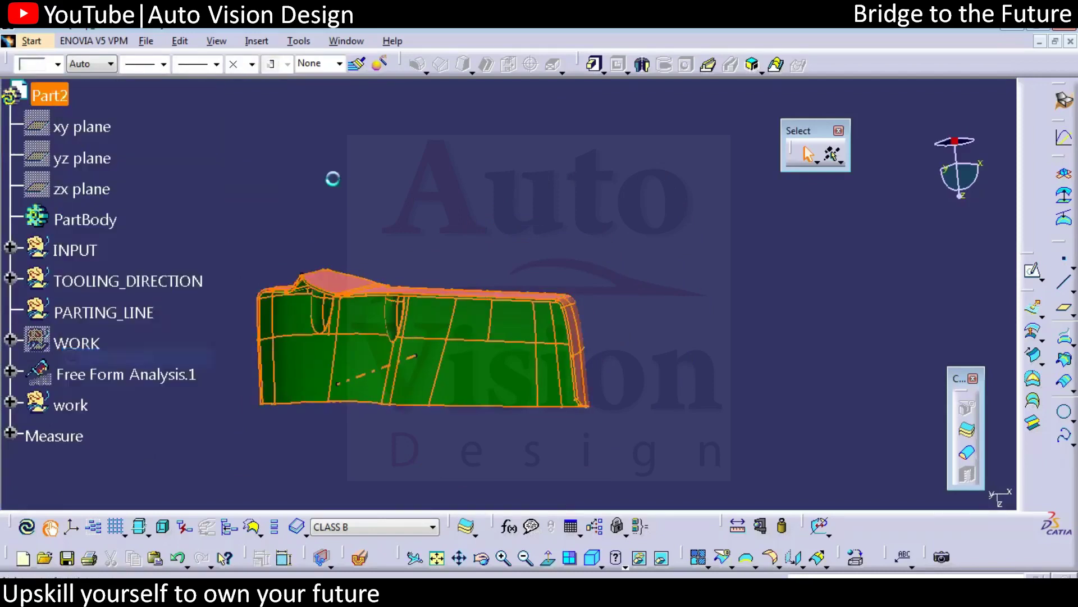
{"action": "left_click", "coordinate": [71, 404]}
{"action": "right_click", "coordinate": [70, 404]}
{"action": "left_click", "coordinate": [151, 191]}
{"action": "left_click", "coordinate": [475, 204]}
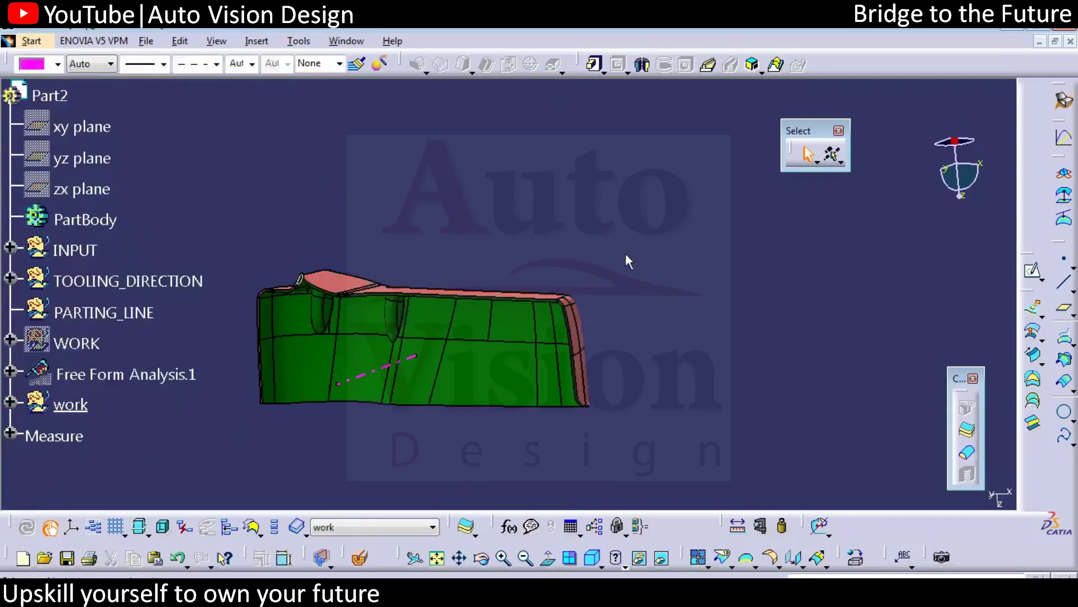
Create a boundary curve around the whole outer edge of the CLASS A surface Join.2
{"action": "middle_click_drag", "start_coordinate": [438, 345], "coordinate": [749, 360]}
{"action": "left_click", "coordinate": [746, 557]}
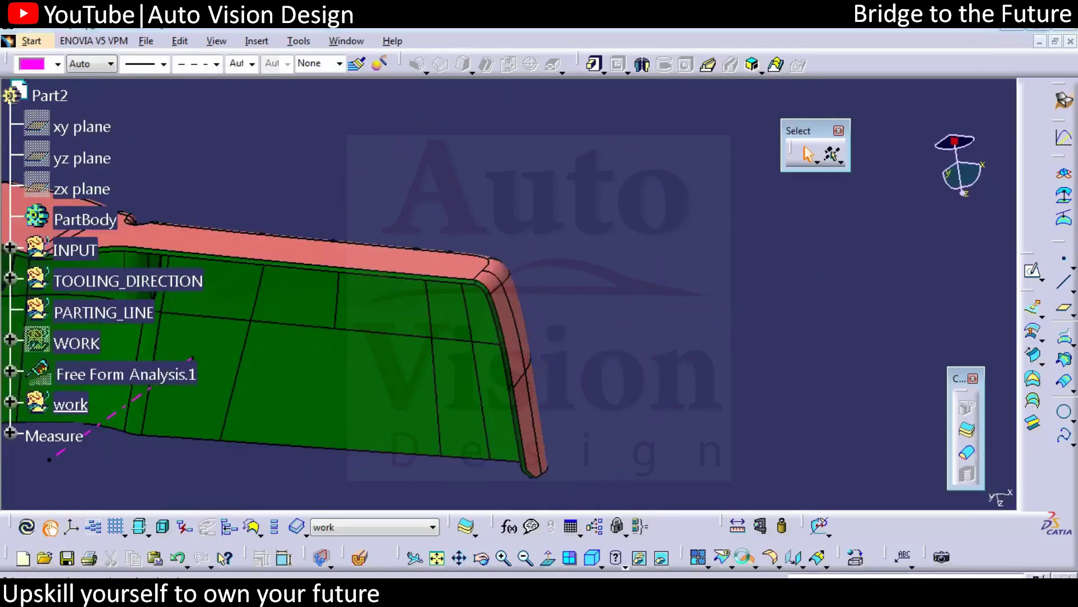
{"action": "left_click", "coordinate": [512, 336]}
{"action": "left_click", "coordinate": [793, 289]}
{"action": "middle_click_drag", "start_coordinate": [730, 337], "coordinate": [977, 416]}
Define a line sweep along Boundary.3 with reference surface Join.2, angle 90 degrees and length 2.5 mm, and preview it
{"action": "left_click", "coordinate": [1033, 355]}
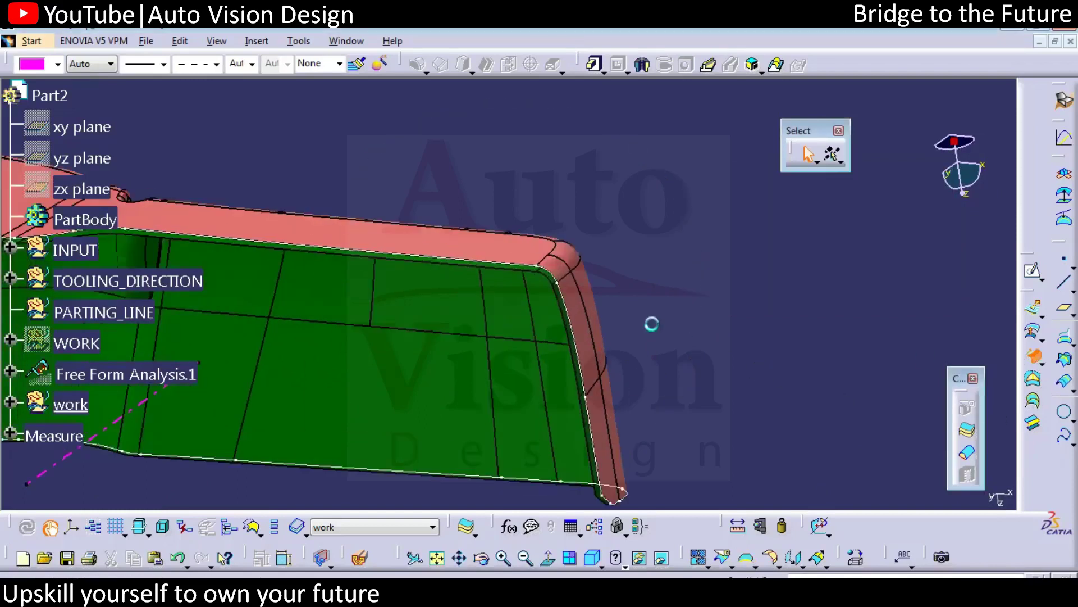
{"action": "left_click", "coordinate": [609, 298]}
{"action": "left_click", "coordinate": [841, 93]}
{"action": "left_click", "coordinate": [1007, 117]}
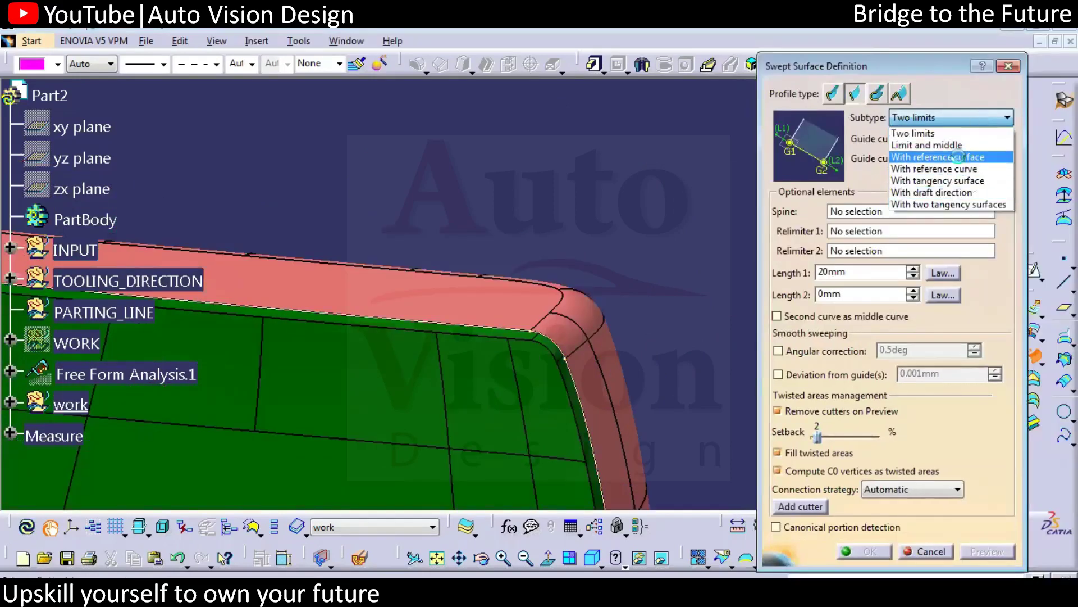
{"action": "left_click", "coordinate": [958, 158]}
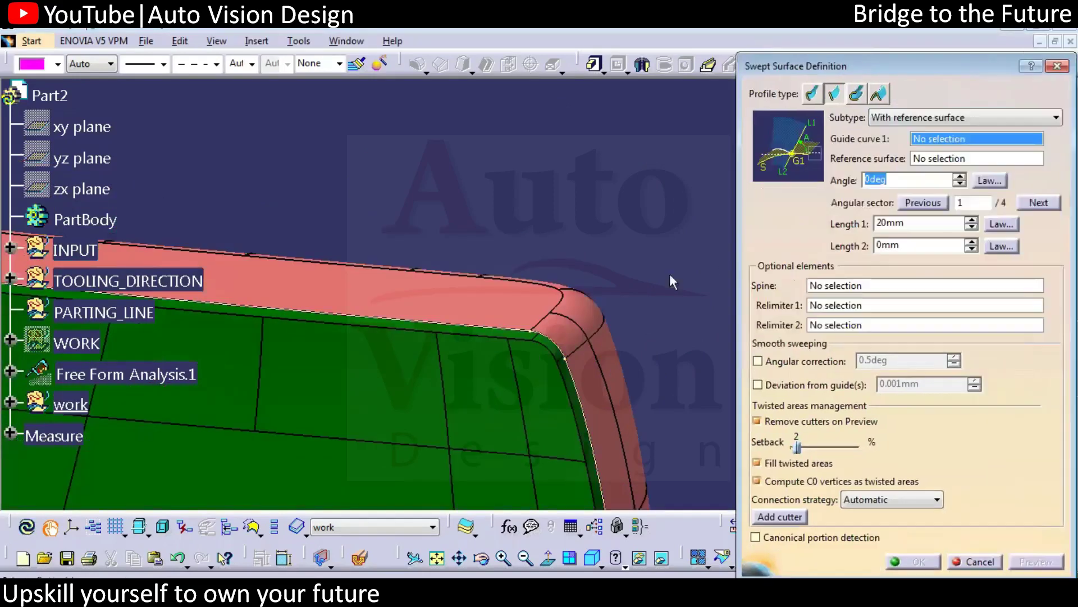
{"action": "left_click", "coordinate": [591, 392]}
{"action": "type", "text": "90"}
{"action": "key", "text": "Tab"}
{"action": "type", "text": "2.5"}
{"action": "left_click", "coordinate": [1036, 562]}
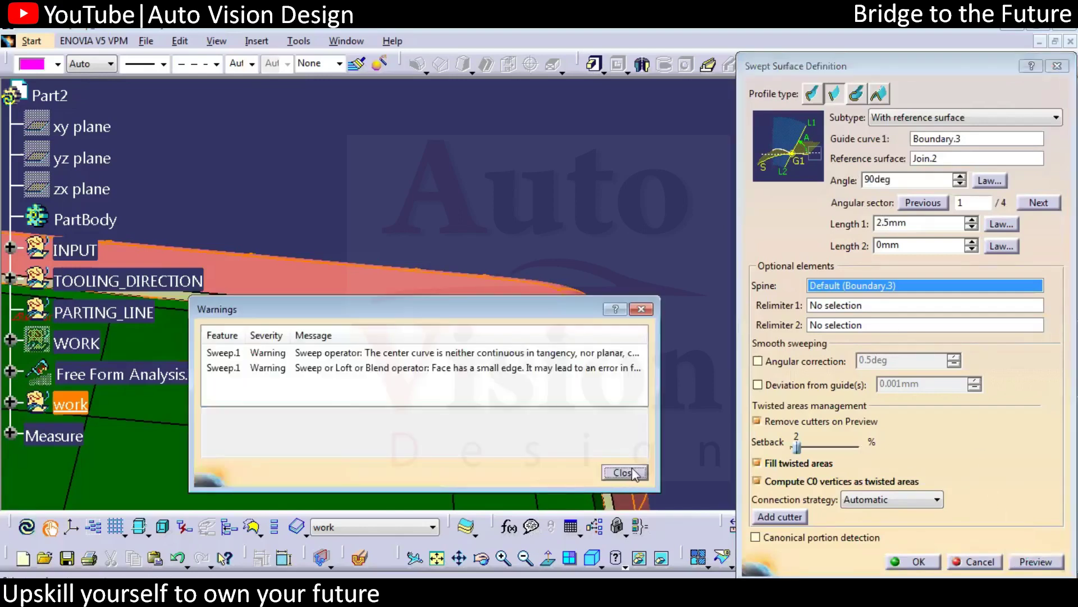
{"action": "left_click", "coordinate": [632, 468]}
Choose angular sector 3 so the sweep runs from CLASS A towards CLASS B, and create it
{"action": "middle_click_drag", "start_coordinate": [615, 359], "coordinate": [593, 239]}
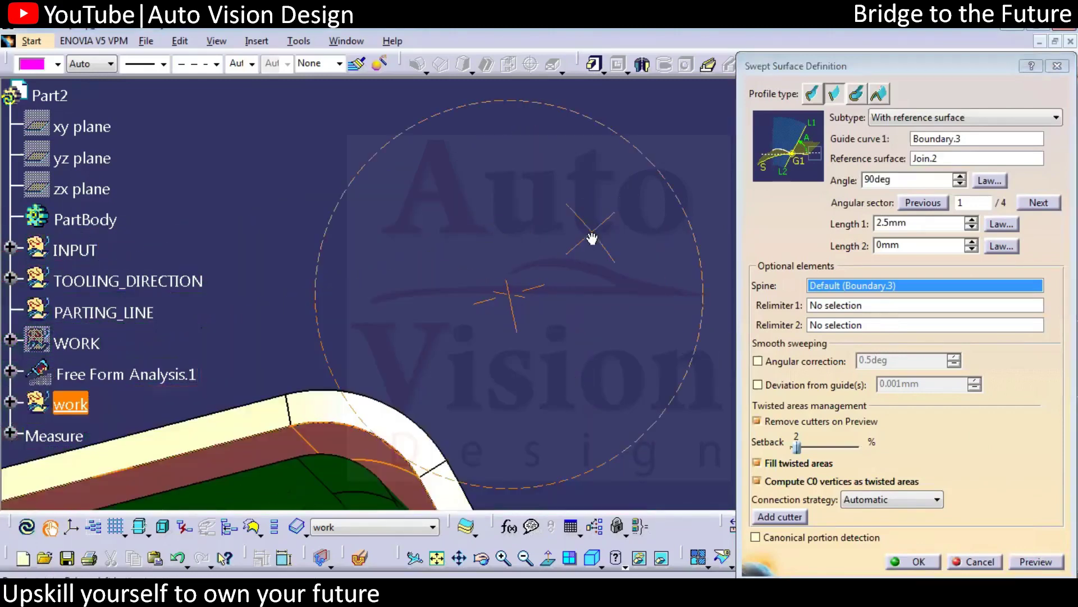
{"action": "middle_click_drag", "start_coordinate": [440, 460], "coordinate": [474, 296]}
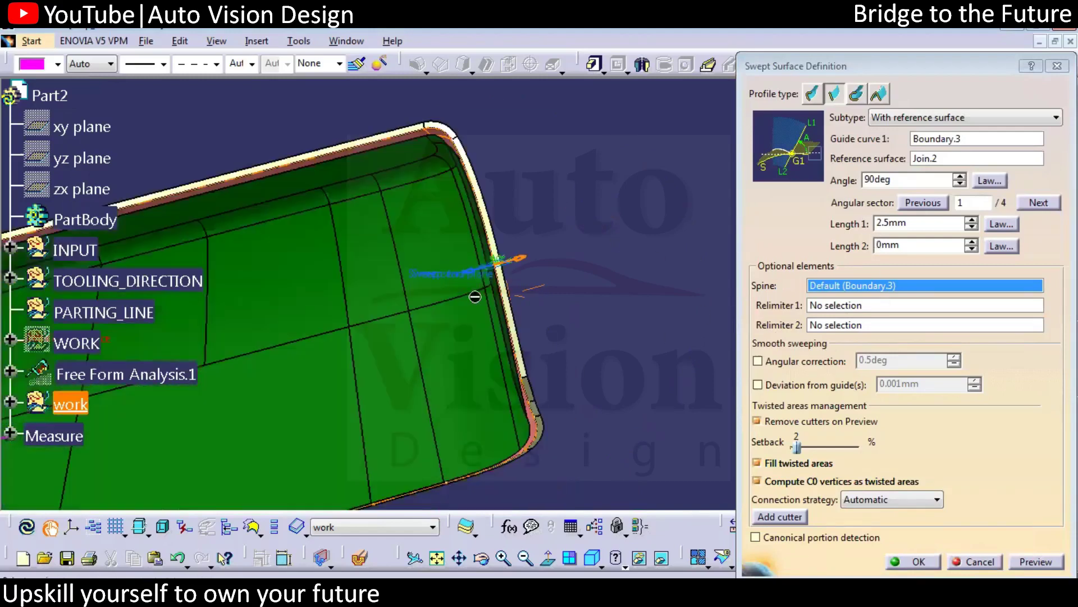
{"action": "left_click", "coordinate": [486, 264]}
{"action": "left_click", "coordinate": [1046, 563]}
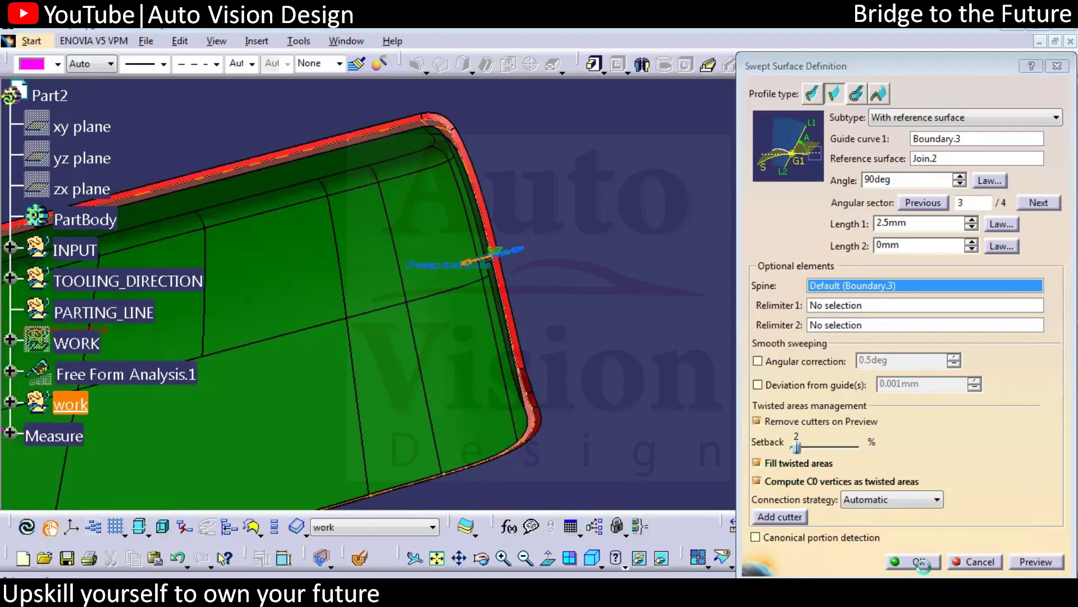
Hide the boundary curve Boundary.3 along the sweep's edge
{"action": "middle_click_drag", "start_coordinate": [644, 448], "coordinate": [673, 229]}
{"action": "middle_click_drag", "start_coordinate": [563, 337], "coordinate": [451, 268]}
{"action": "right_click", "coordinate": [393, 250]}
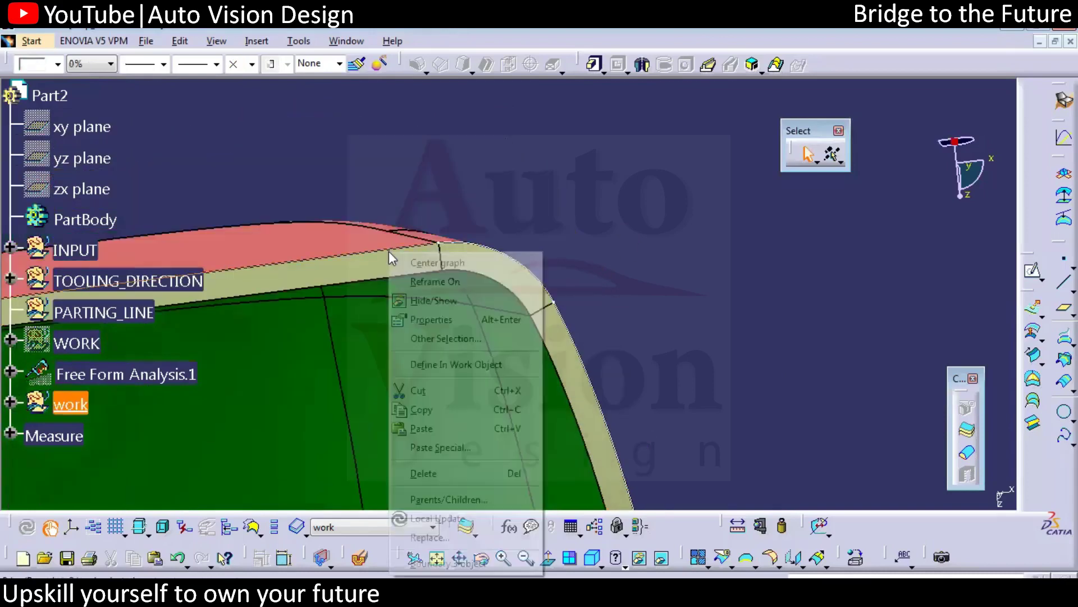
{"action": "left_click", "coordinate": [427, 296]}
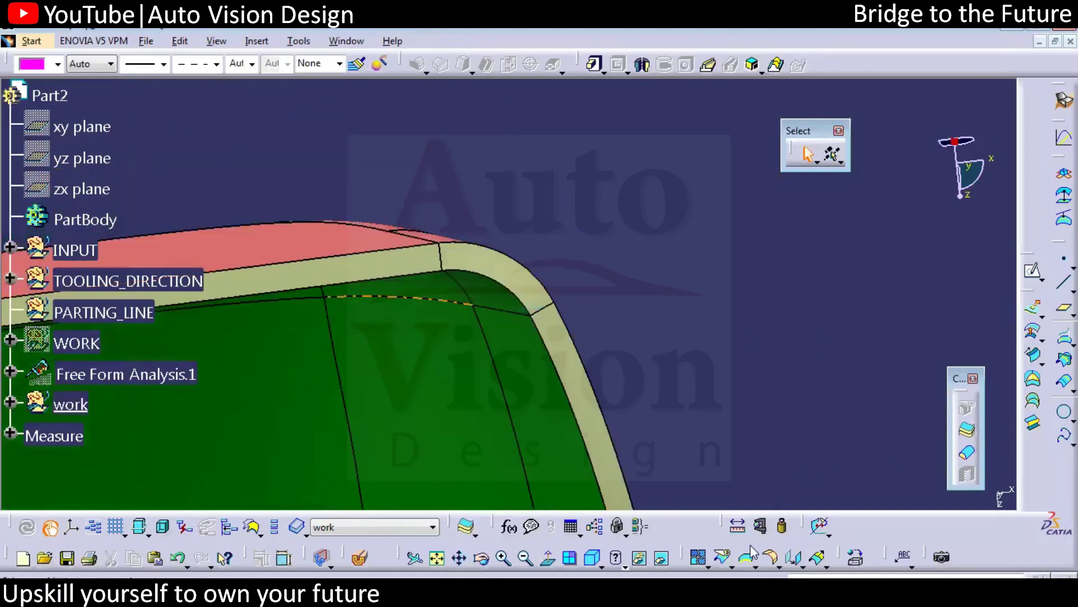
Trim the CLASS A surface with the swept flange, and try to trim the result with Join.6
{"action": "left_click", "coordinate": [730, 564]}
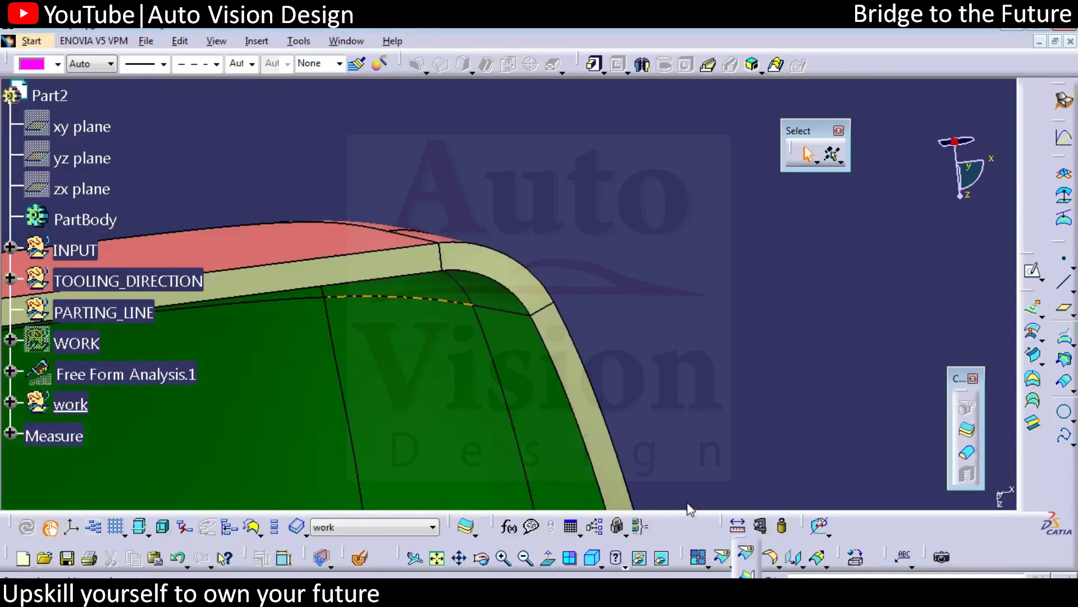
{"action": "left_click", "coordinate": [725, 561]}
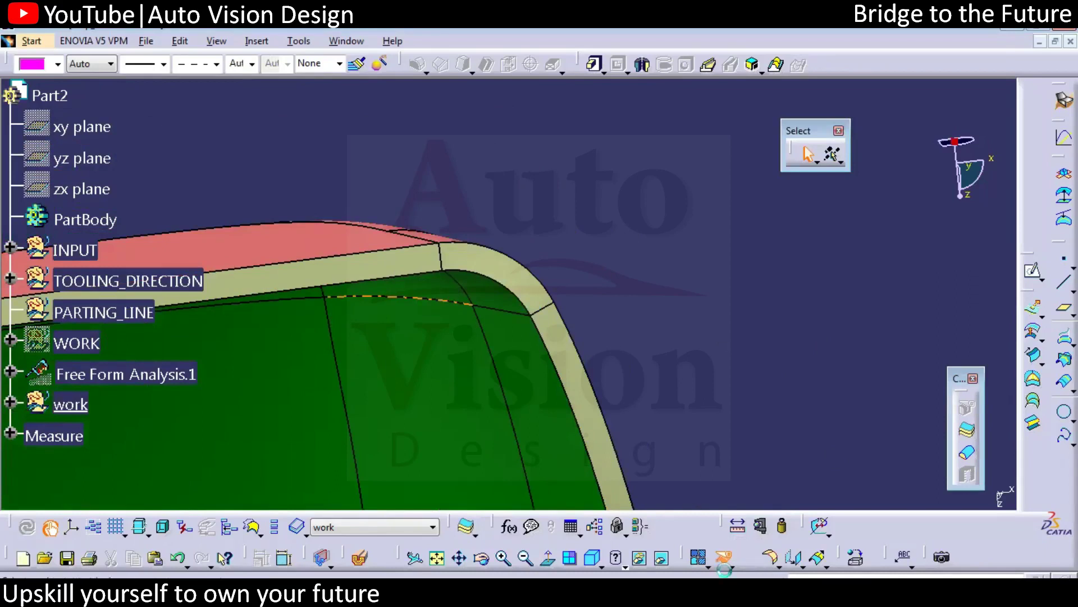
{"action": "left_click", "coordinate": [723, 557]}
{"action": "left_click", "coordinate": [479, 380]}
{"action": "left_click", "coordinate": [691, 568]}
{"action": "left_click", "coordinate": [662, 356]}
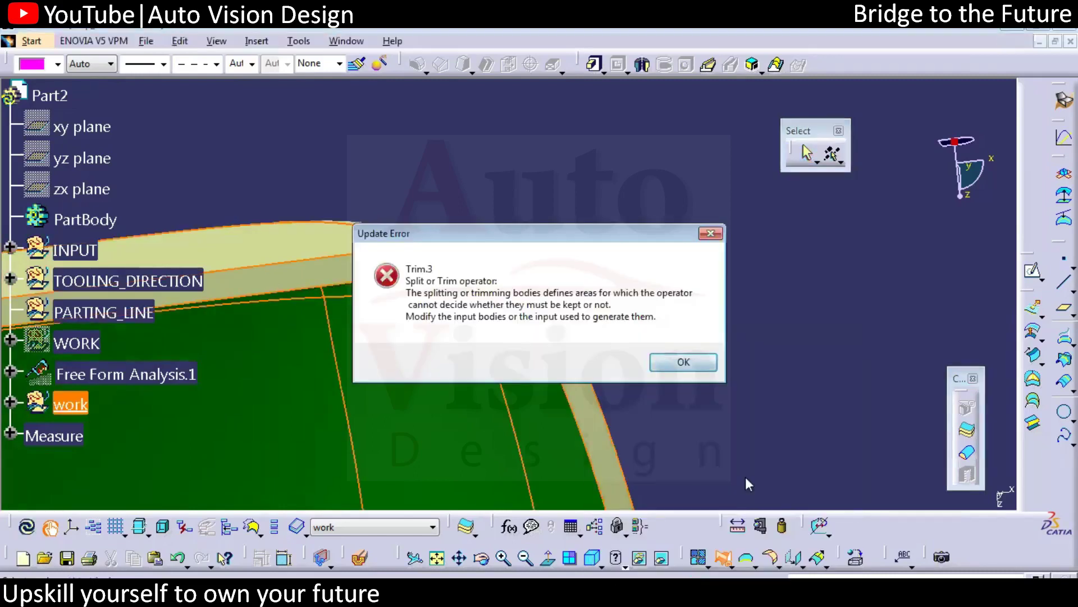
Locate the trimmed surface Trim.2 in the tree and hide it
{"action": "middle_click_drag", "start_coordinate": [604, 445], "coordinate": [568, 303]}
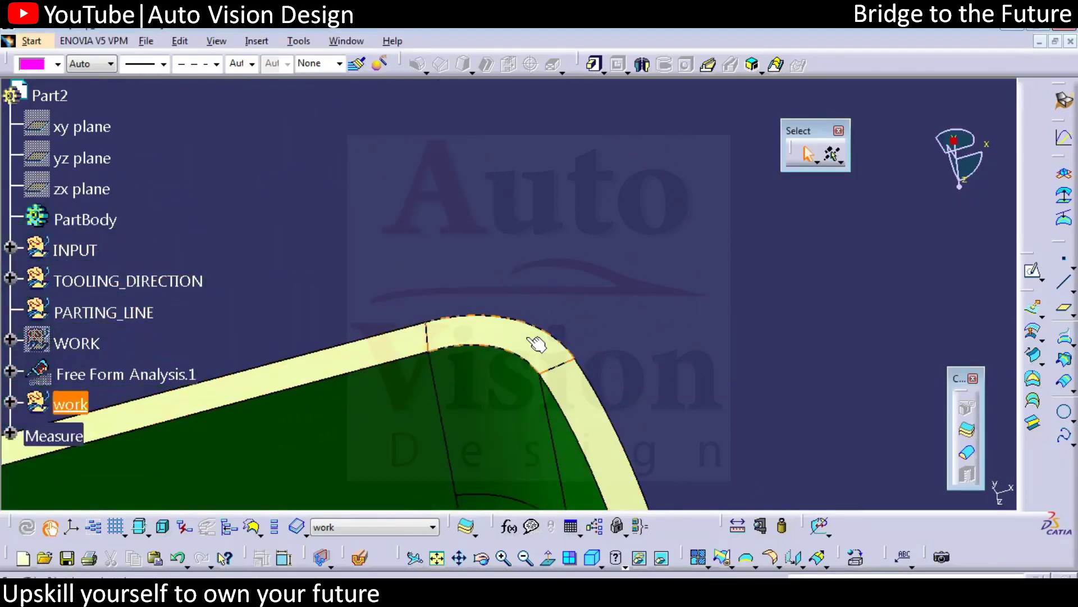
{"action": "right_click", "coordinate": [536, 344]}
{"action": "left_click", "coordinate": [582, 277]}
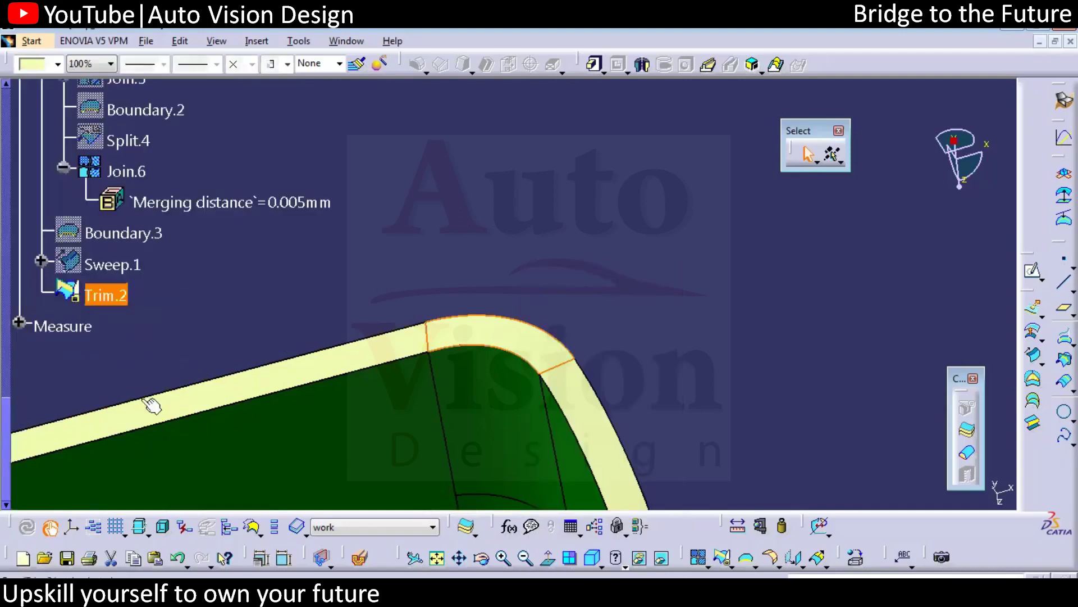
{"action": "right_click", "coordinate": [97, 288]}
{"action": "left_click", "coordinate": [128, 303]}
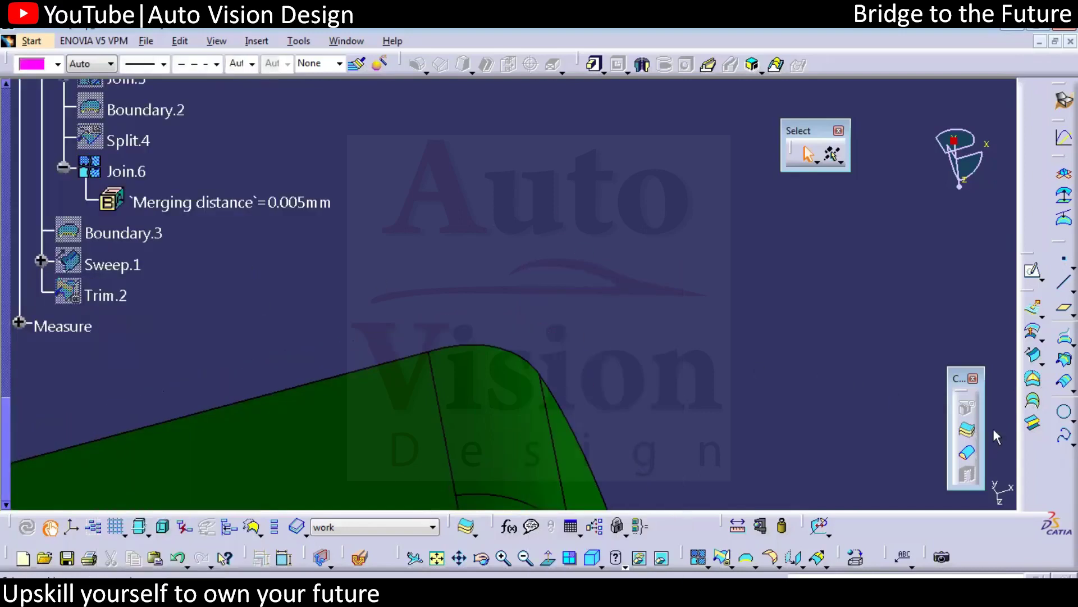
Create a boundary around Join.6 and extrapolate the surface from it by 1 mm with tangent continuity
{"action": "left_click", "coordinate": [505, 344]}
{"action": "left_click", "coordinate": [793, 288]}
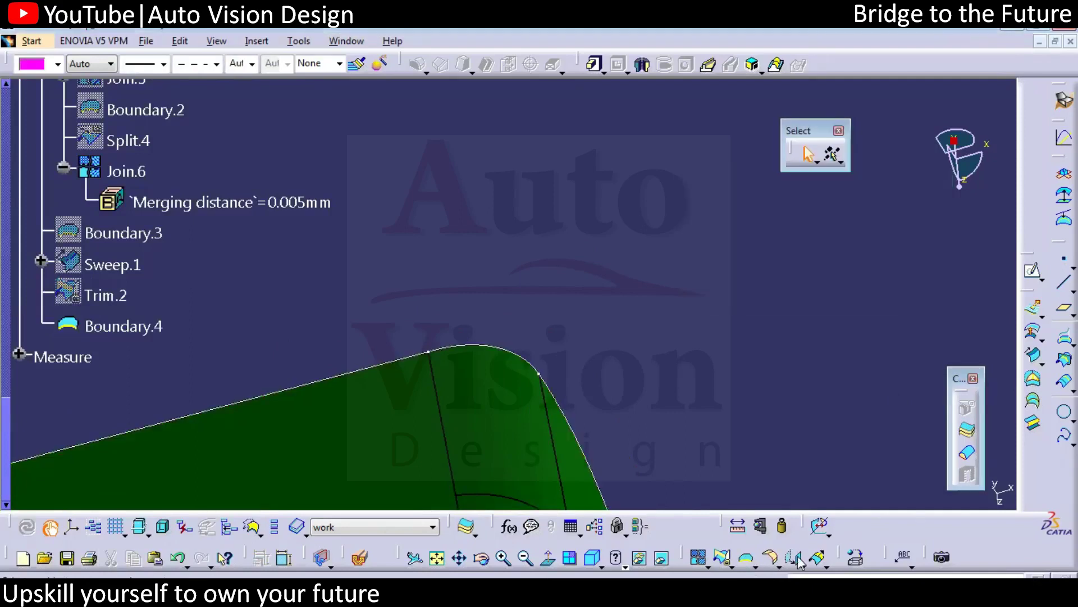
{"action": "left_click", "coordinate": [814, 559]}
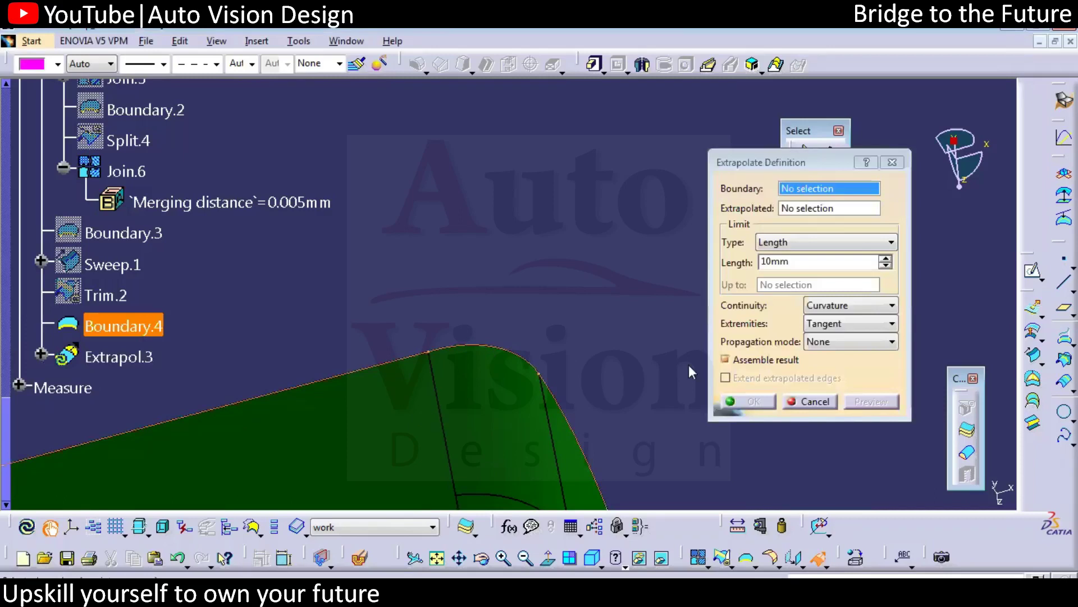
{"action": "left_click", "coordinate": [875, 364]}
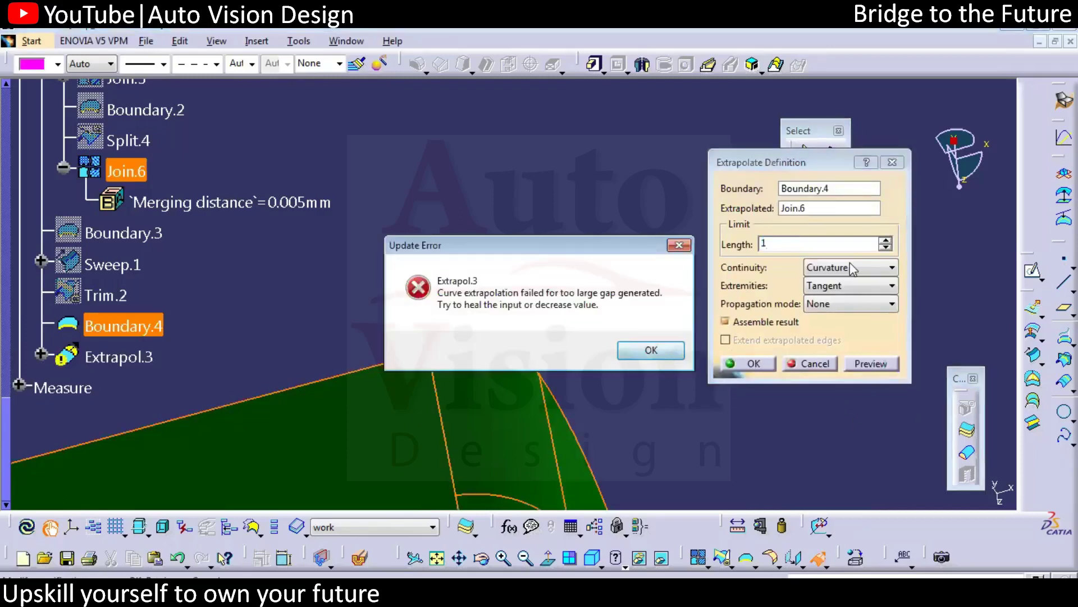
{"action": "left_click", "coordinate": [662, 352]}
{"action": "left_click", "coordinate": [850, 262]}
{"action": "left_click", "coordinate": [830, 282]}
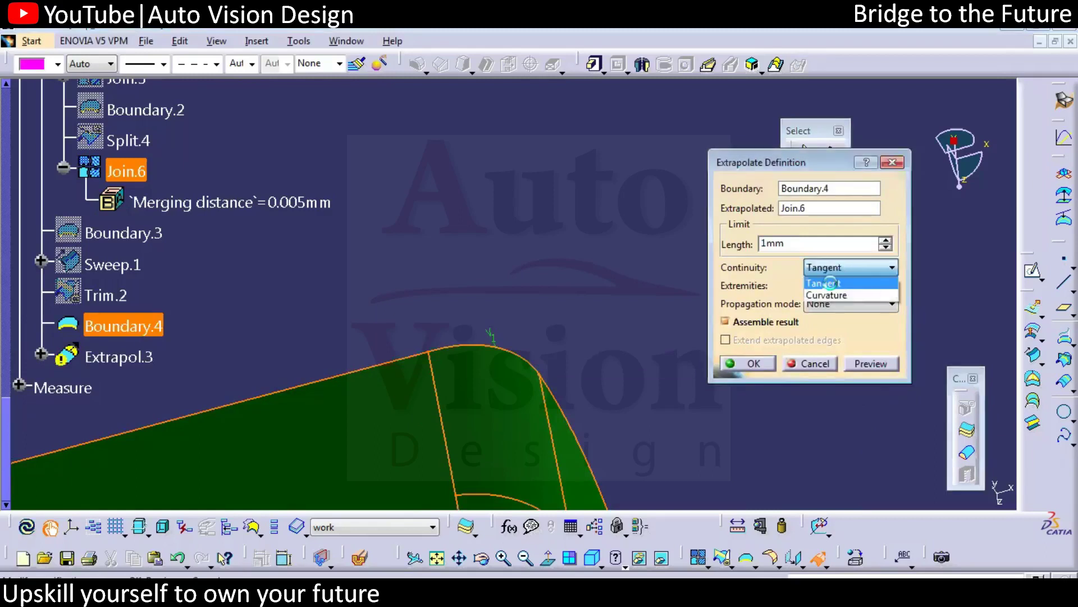
{"action": "left_click", "coordinate": [830, 283]}
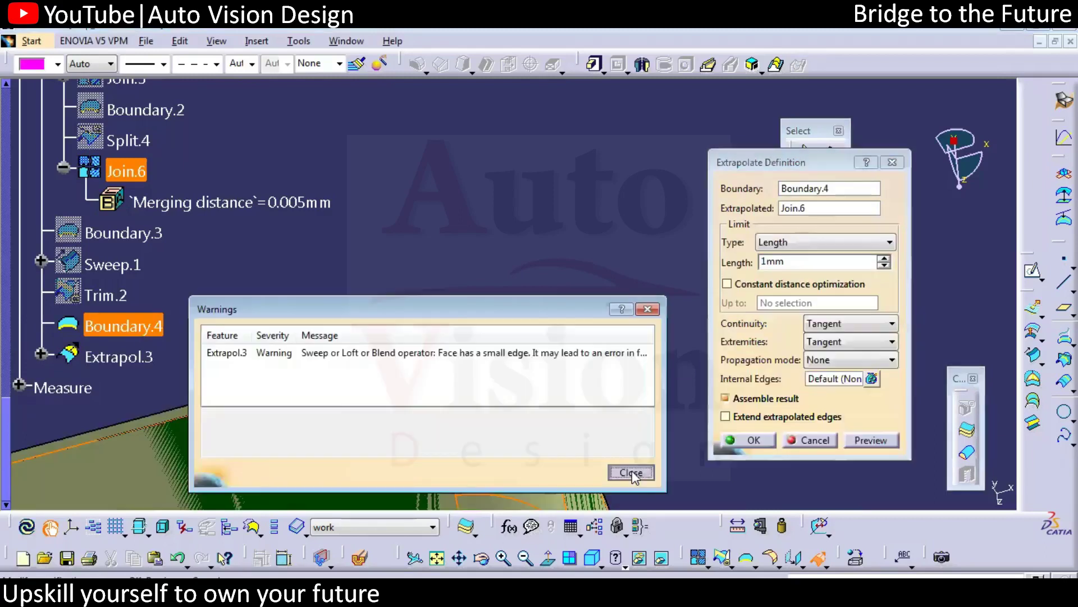
Hide Boundary.4, show Trim.2 again and open the Length1 value of Sweep.1 for editing
{"action": "right_click", "coordinate": [496, 344]}
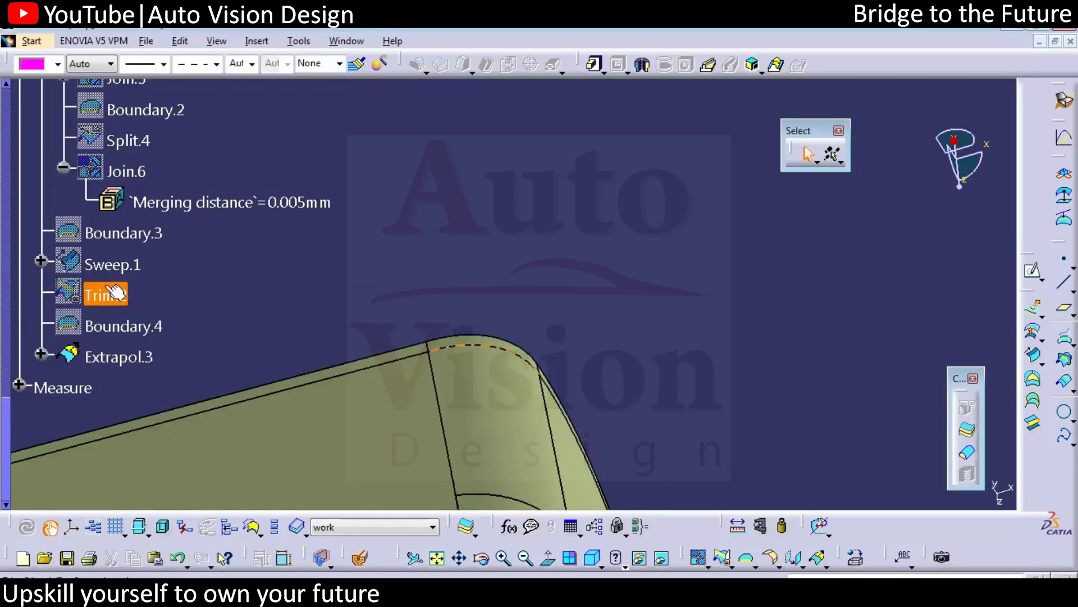
{"action": "left_click", "coordinate": [40, 260]}
{"action": "left_click", "coordinate": [198, 294]}
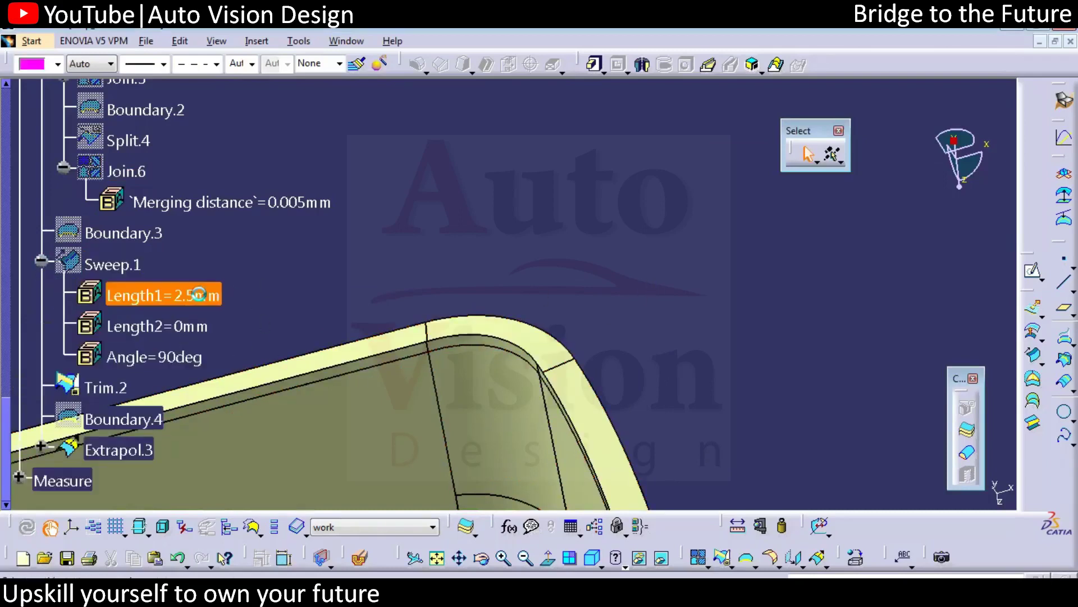